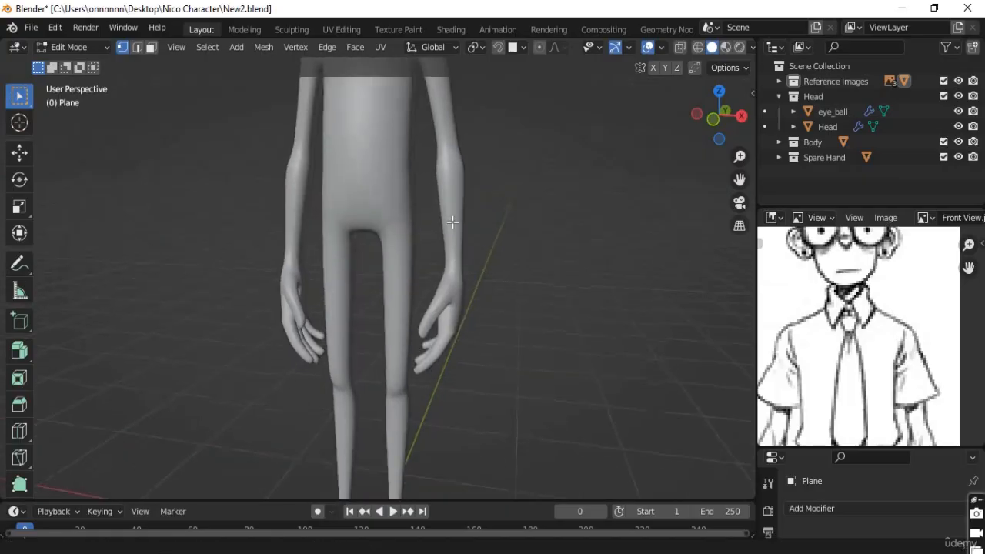
Step: Add a plane to the mesh at the character's feet in the right side view
scroll(464, 244, "down", 2)
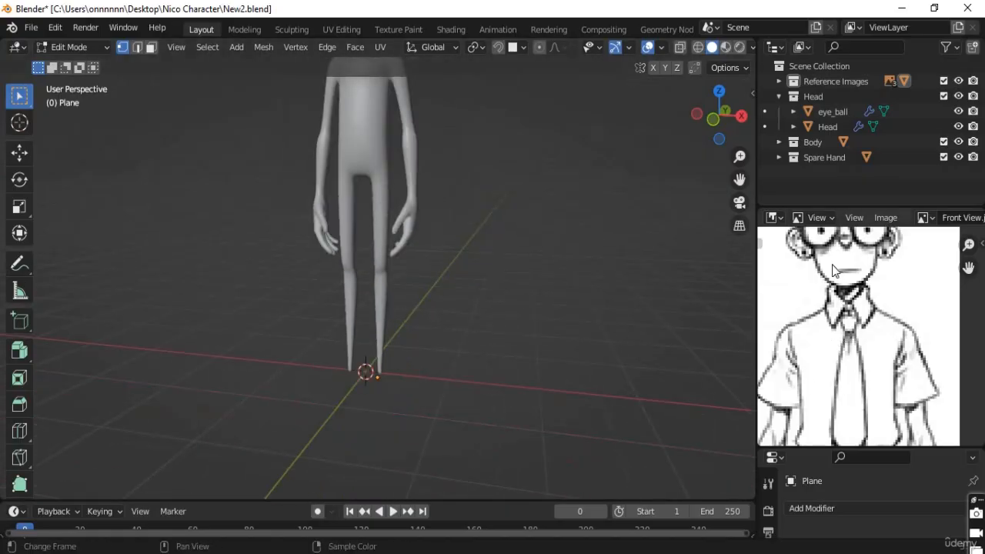
scroll(818, 369, "down", 8, "ctrl")
middle_click_drag(829, 385, 858, 405)
middle_click_drag(892, 361, 892, 367)
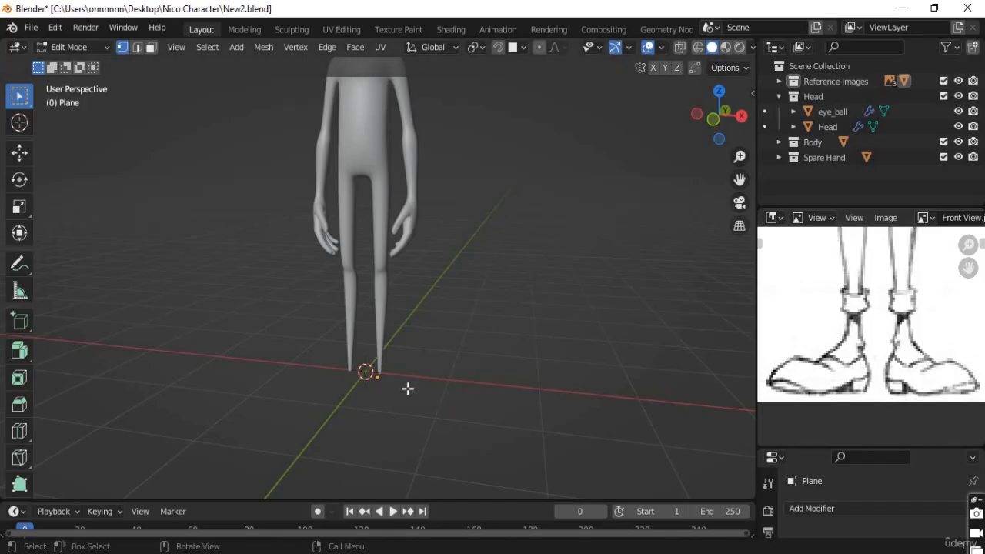
middle_click_drag(424, 396, 450, 408)
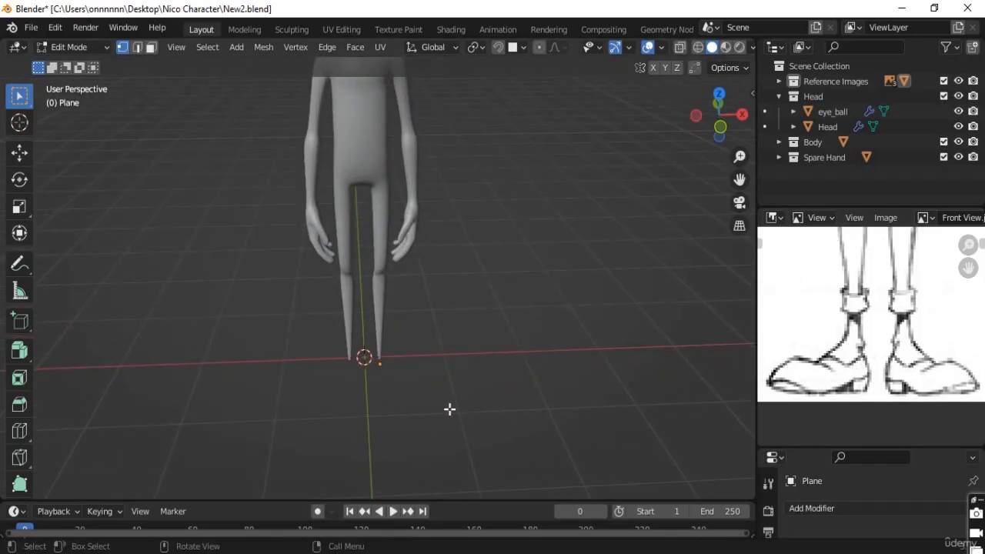
key("KP_3")
key("shift+a")
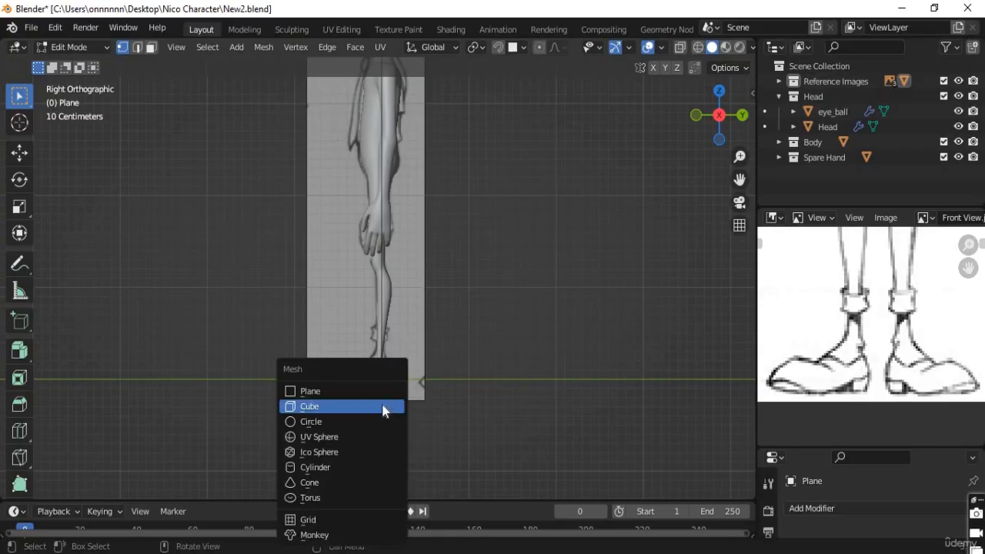
left_click(327, 392)
Step: Scale the new plane down uniformly to a small square between the character's feet
scroll(408, 414, "up", 3)
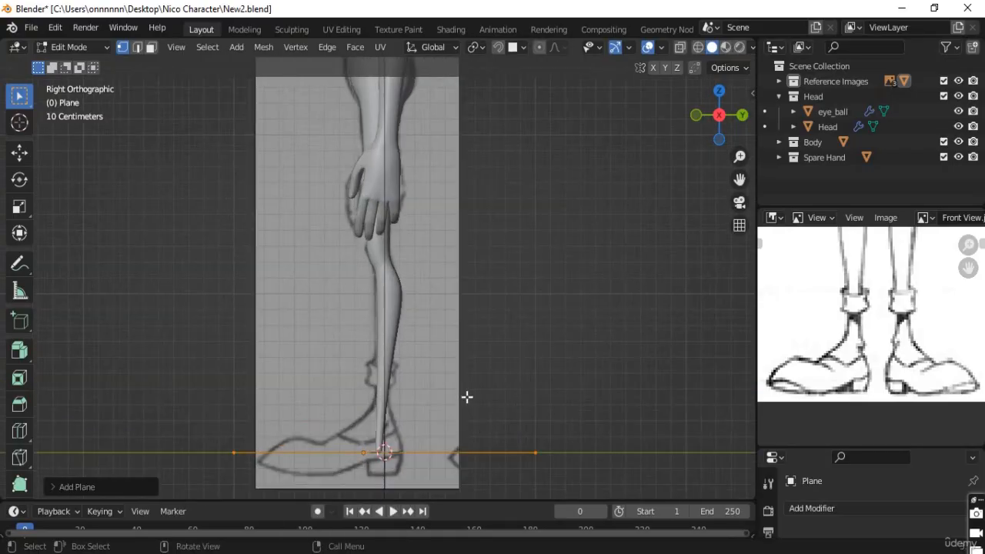
scroll(474, 423, "down", 3)
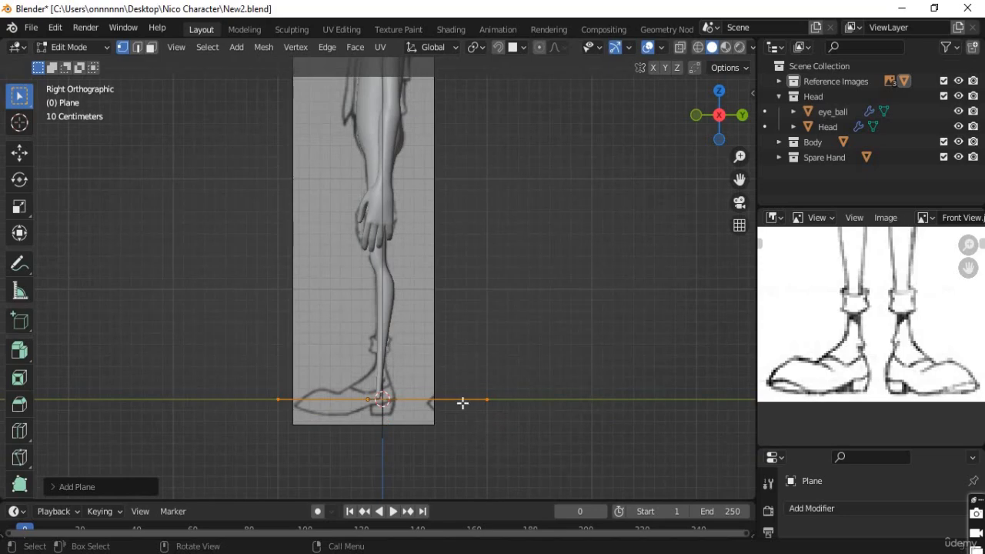
middle_click_drag(418, 418, 504, 443)
key("s")
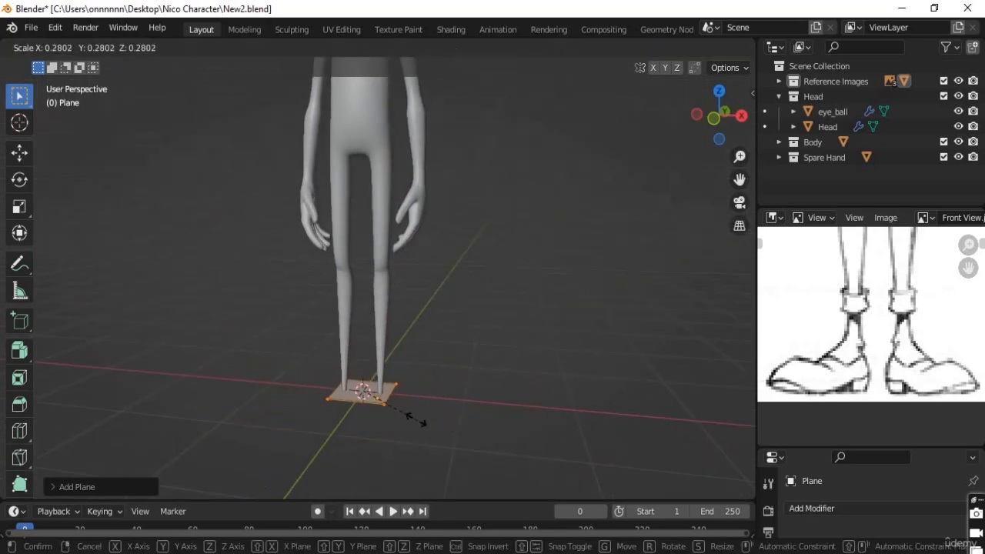
left_click(390, 414)
Step: Move the small plane sideways so it lies beneath the leg on the positive X side
scroll(423, 442, "up", 4)
middle_click_drag(429, 458, 440, 422, "shift")
key("g")
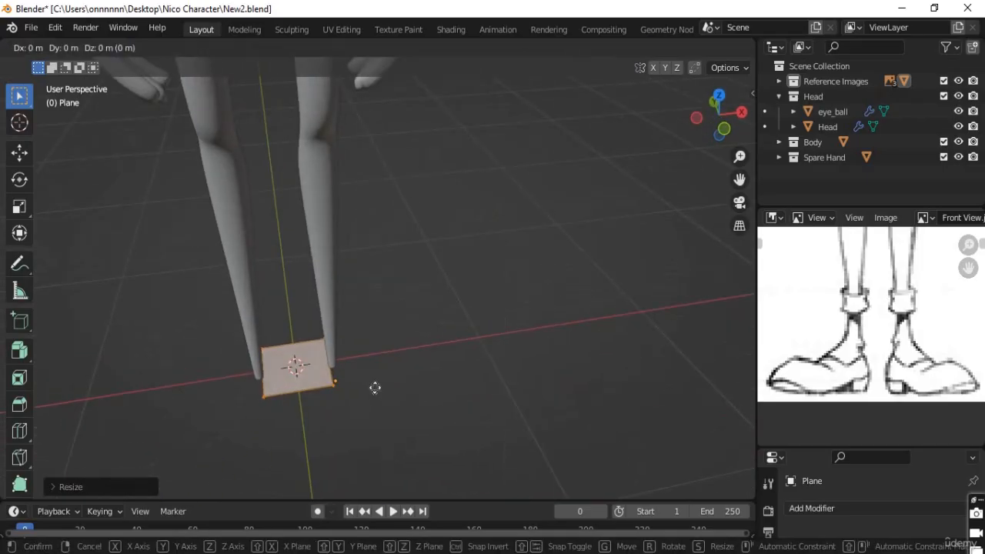
left_click(413, 385)
Step: Turn on X-ray and shift the plane forward and slightly down so its rear edge meets the back of the shoe in the side reference
middle_click_drag(262, 401, 215, 358)
key("KP_3")
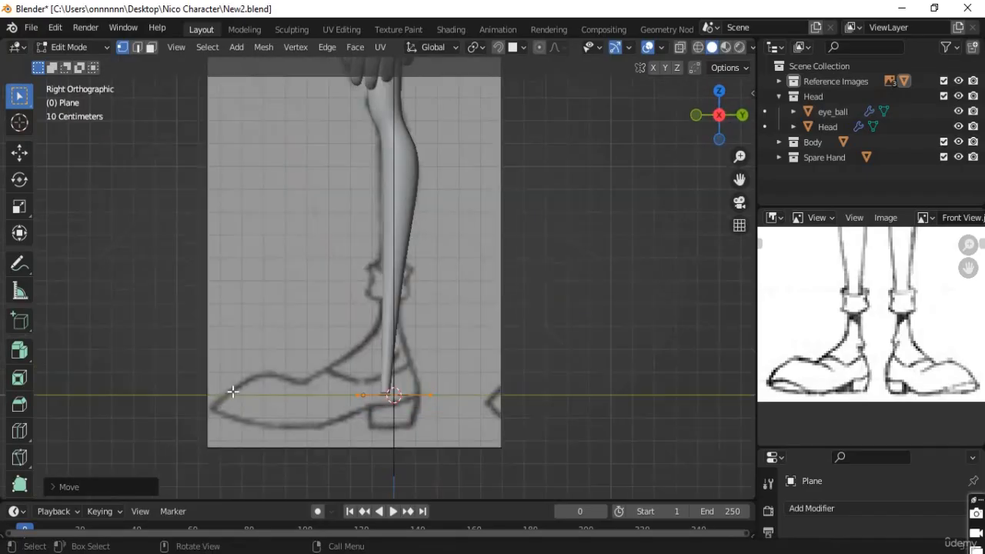
left_click(366, 417)
middle_click_drag(394, 403, 411, 383, "shift")
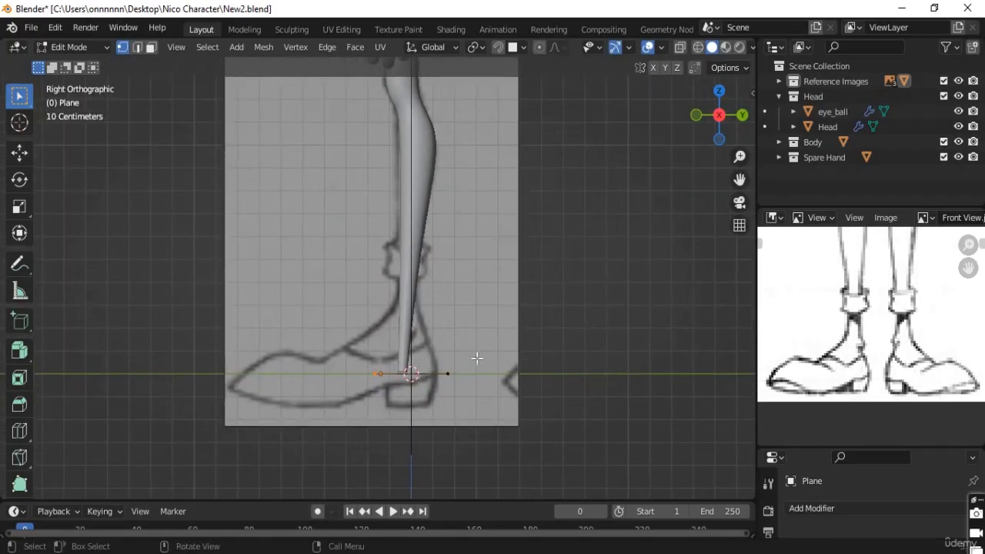
key("g")
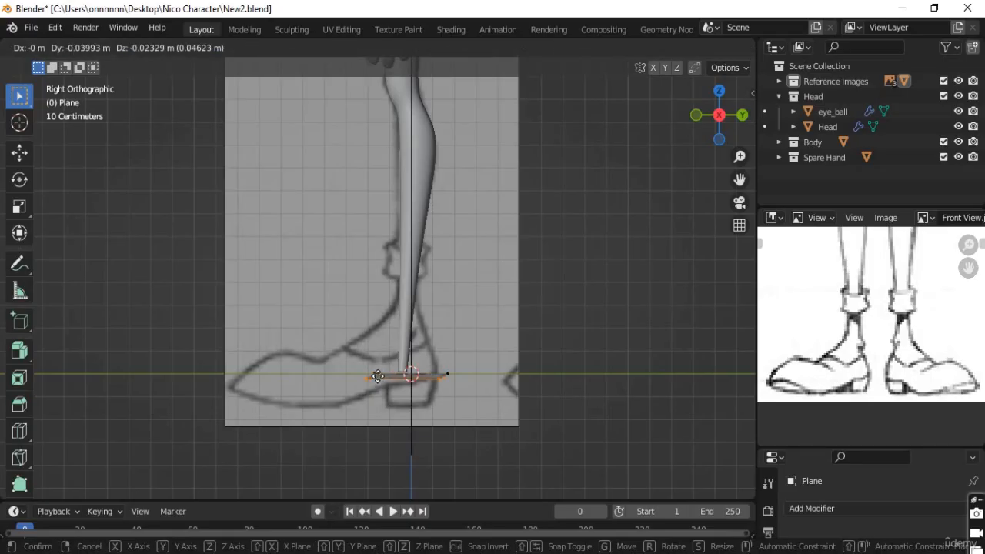
left_click(378, 377)
scroll(519, 418, "up", 2)
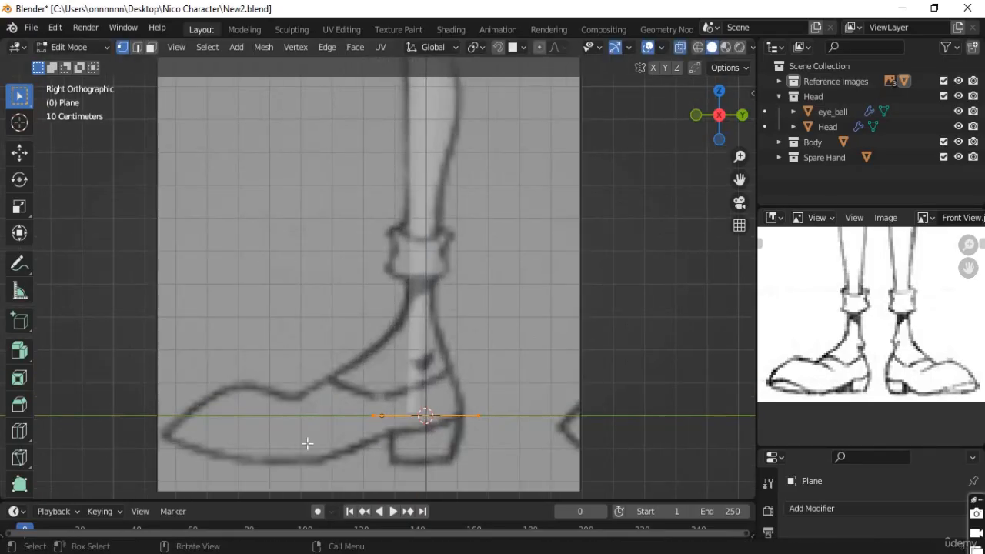
key("g")
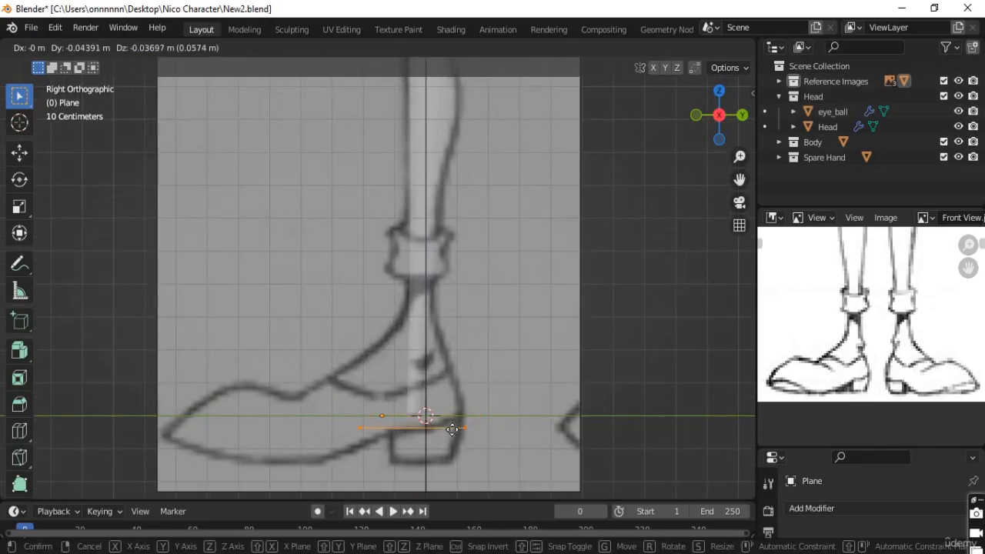
left_click(450, 426)
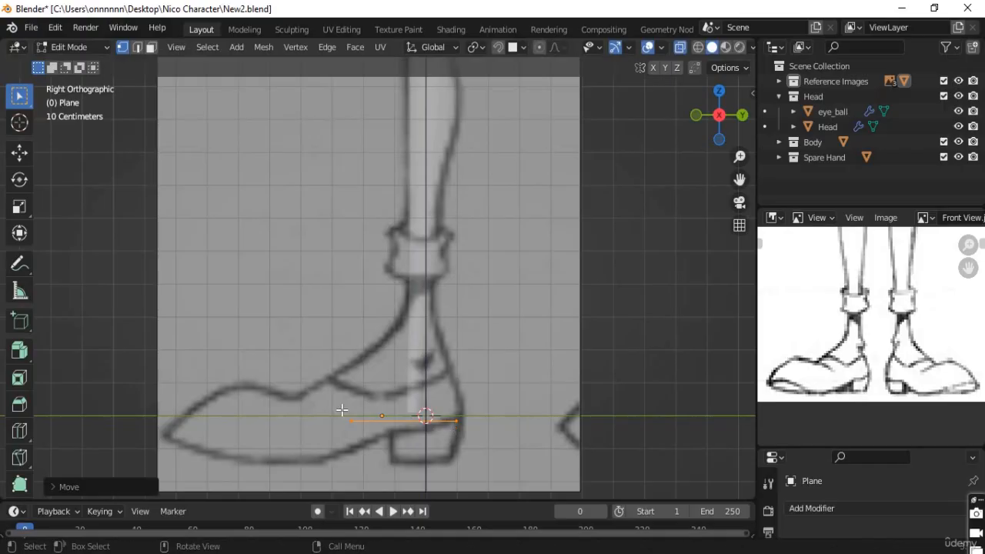
Step: Duplicate the plane's front edge and move the copy about -0.53 m along Y to the shoe's toe
middle_click_drag(436, 427, 511, 361, "shift")
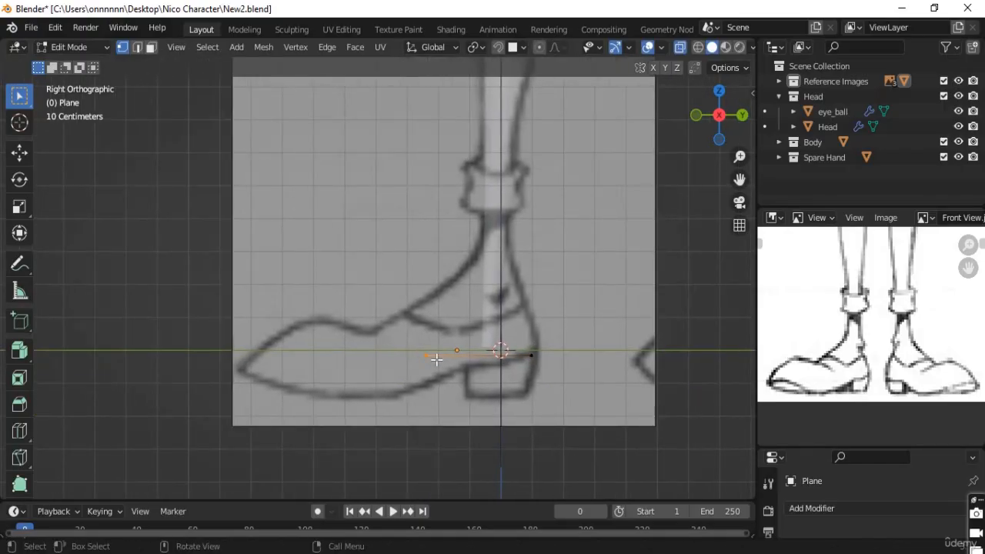
key("alt+a")
right_click(400, 370)
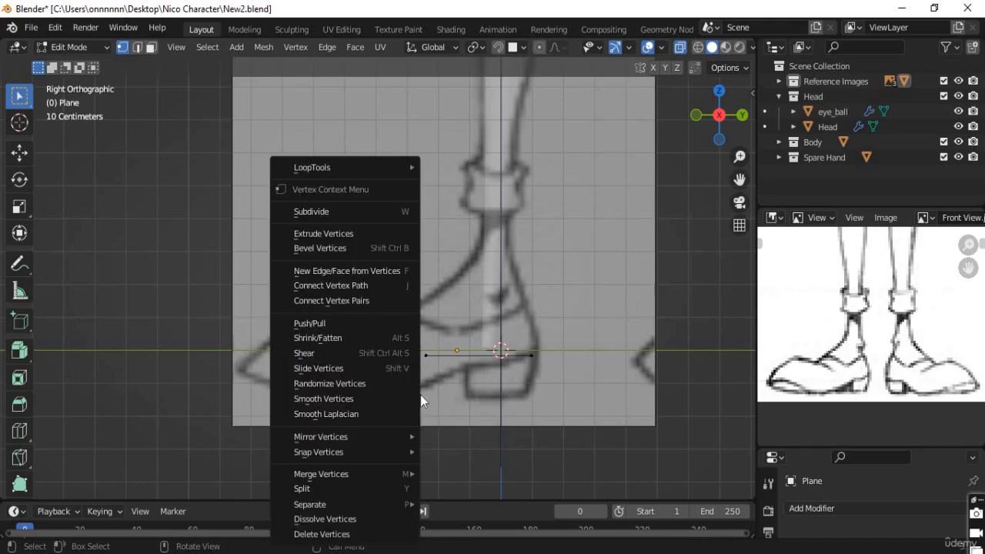
key("Escape")
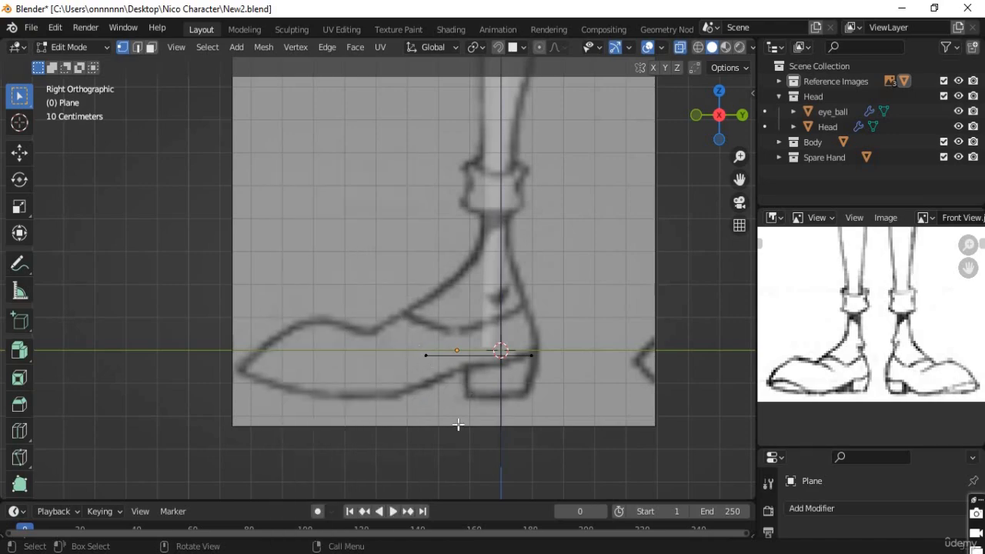
middle_click_drag(459, 424, 428, 371)
key("g")
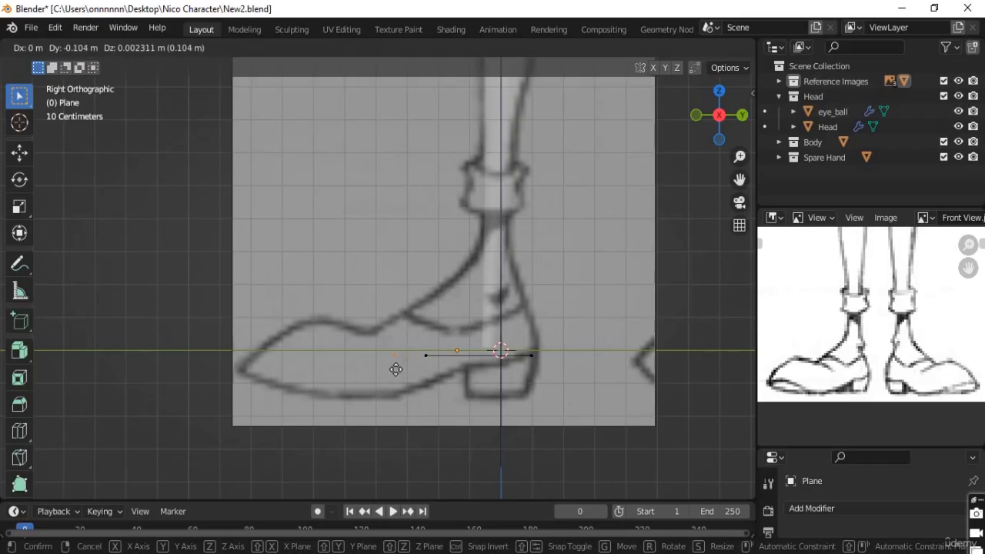
key("y")
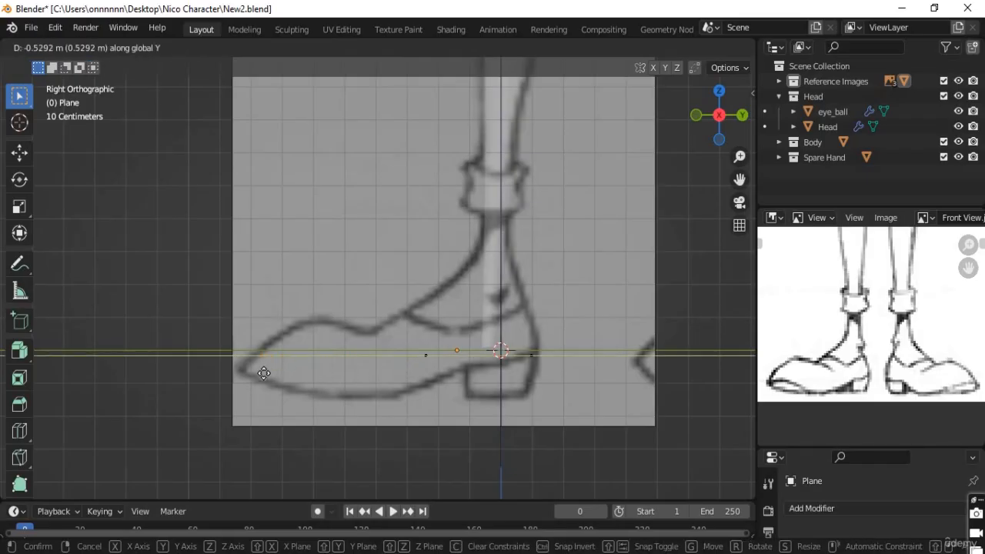
left_click(265, 375)
Step: Move the plane's rear edge slightly forward along Y, just inside the shoe's back outline
left_click(540, 372)
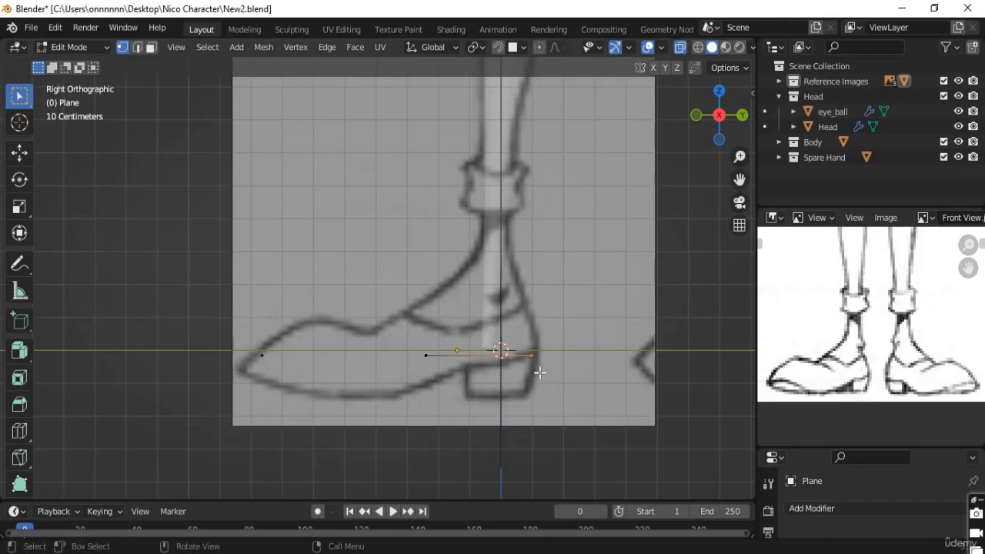
key("g")
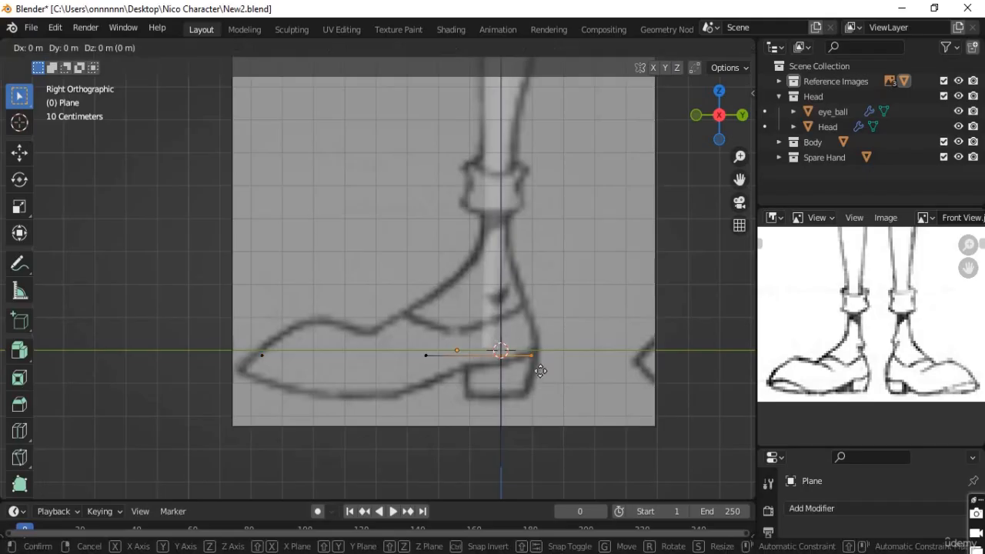
key("x")
key("y")
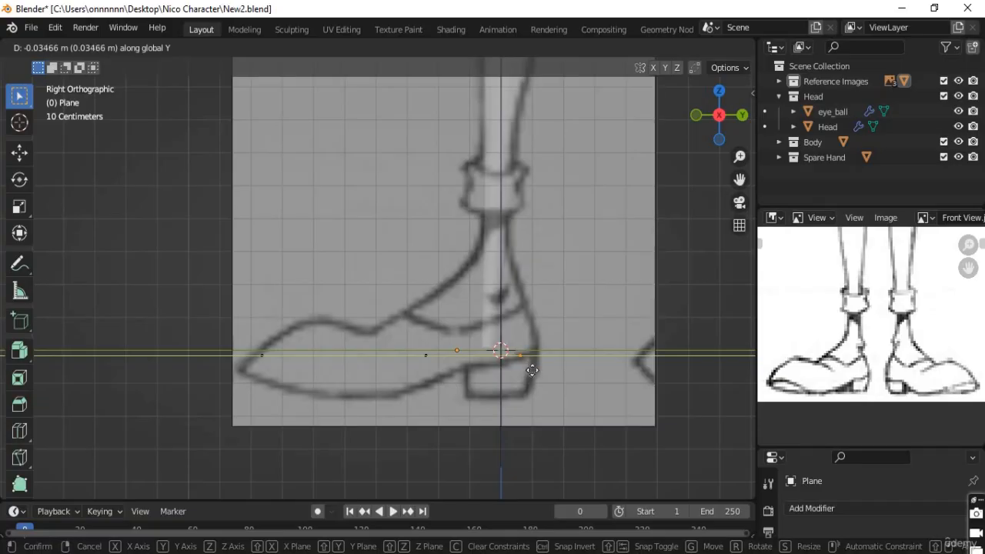
left_click(536, 371)
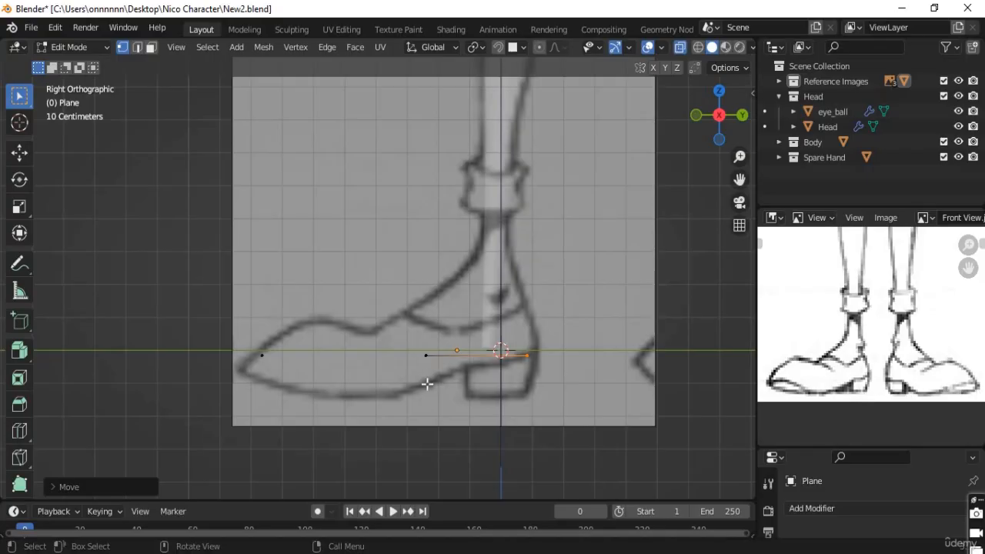
Step: Delete the detached edge lying in front of the plane at the toe
middle_click_drag(466, 391, 441, 405)
left_click_drag(441, 405, 176, 454)
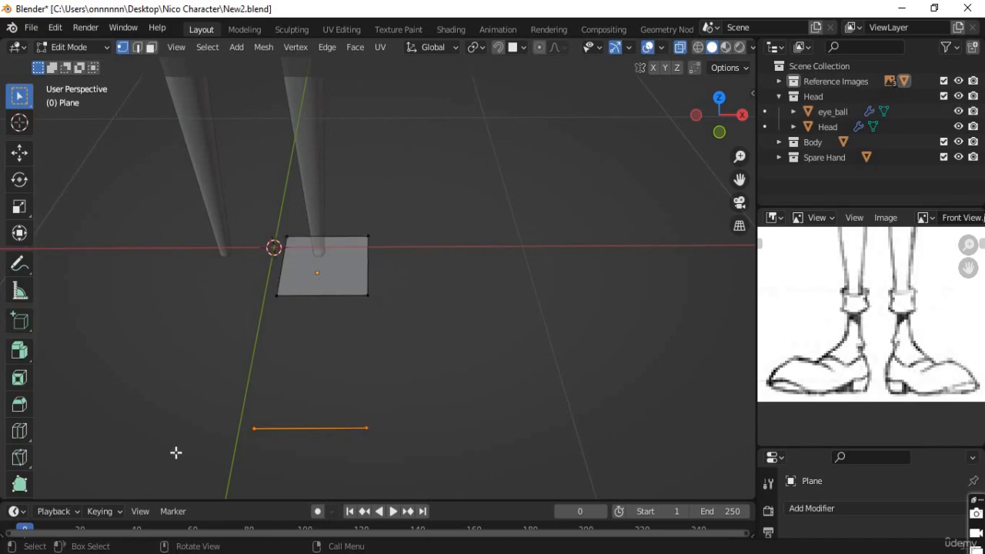
key("x")
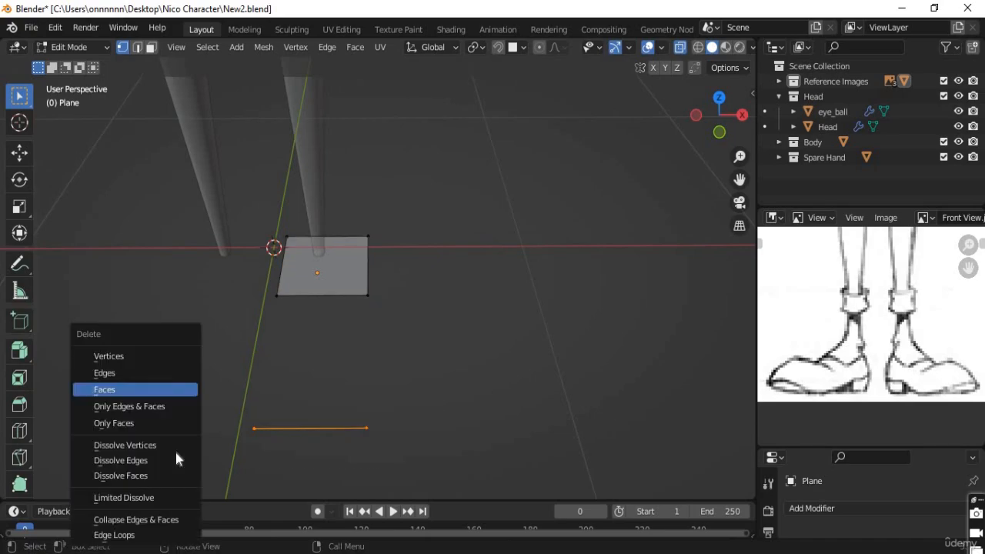
left_click(123, 372)
Step: Move the whole plane about 0.045 m along X in front view so its inner end meets the shoe's inner side
middle_click_drag(310, 288, 308, 328)
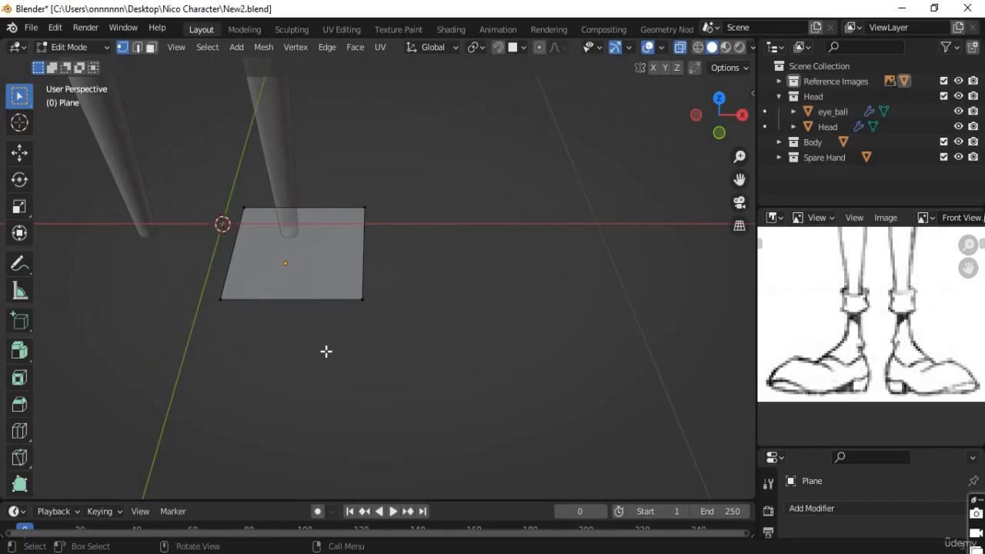
key("KP_1")
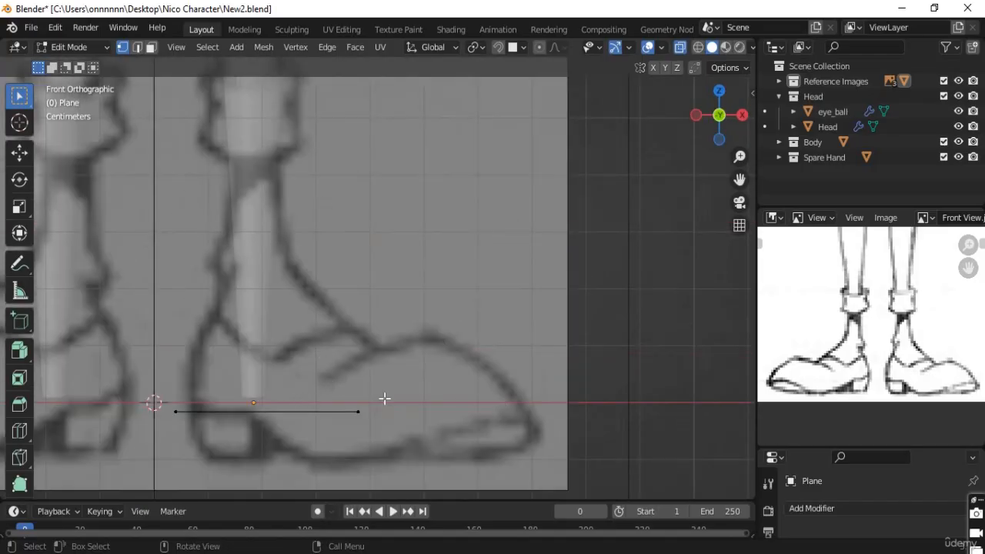
left_click_drag(429, 375, 81, 434)
key("g")
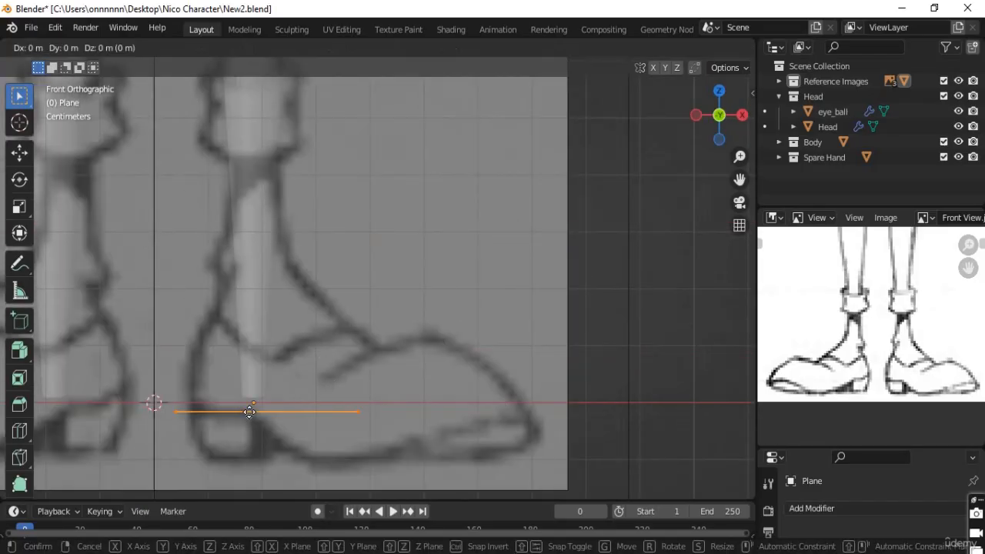
key("z")
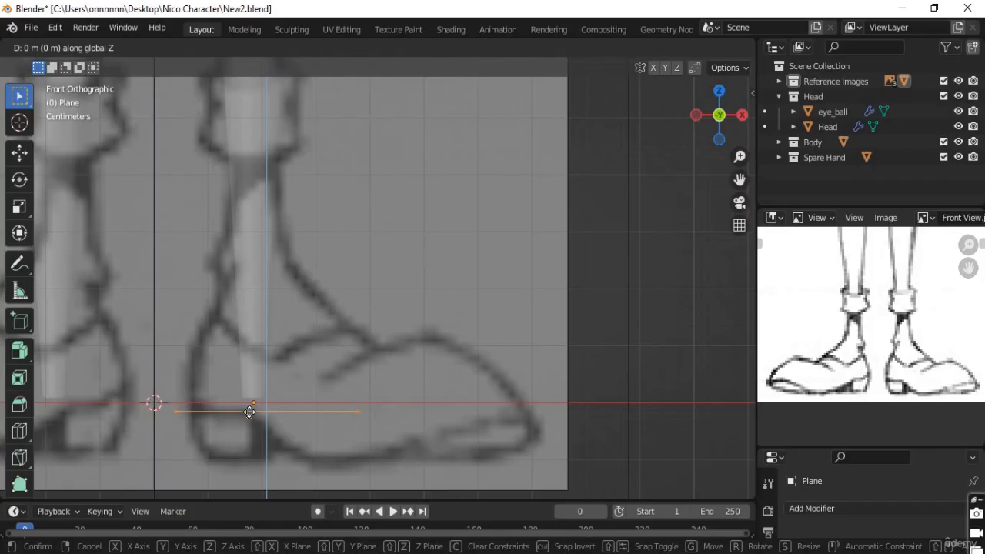
key("x")
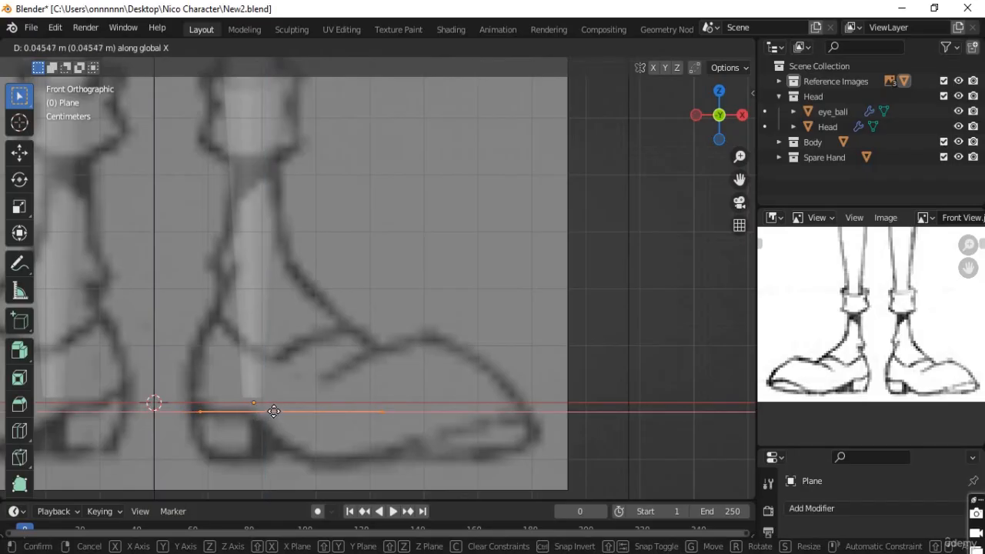
left_click(274, 412)
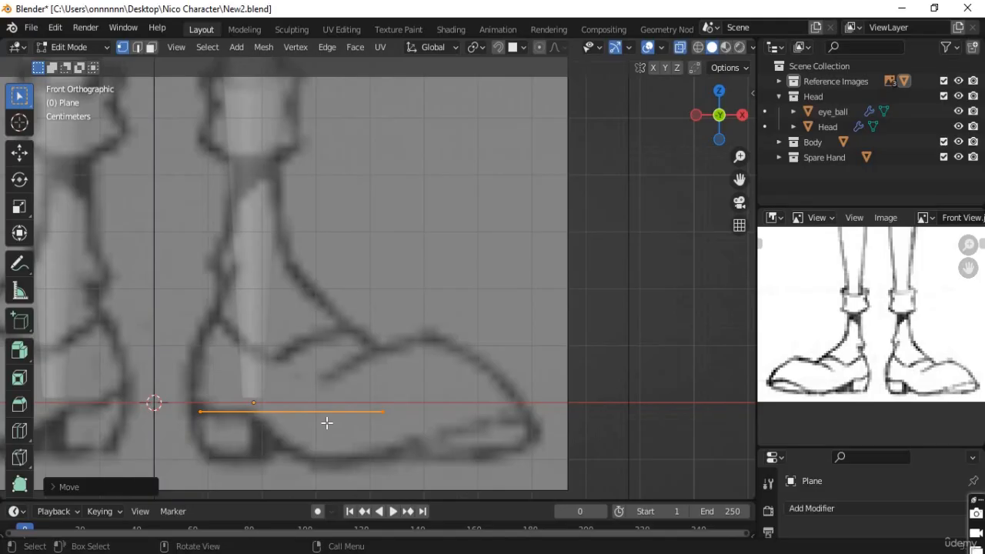
Step: Scale the plane to about 0.6 along X in front view and move it back along X to the shoe's inner side
key("s")
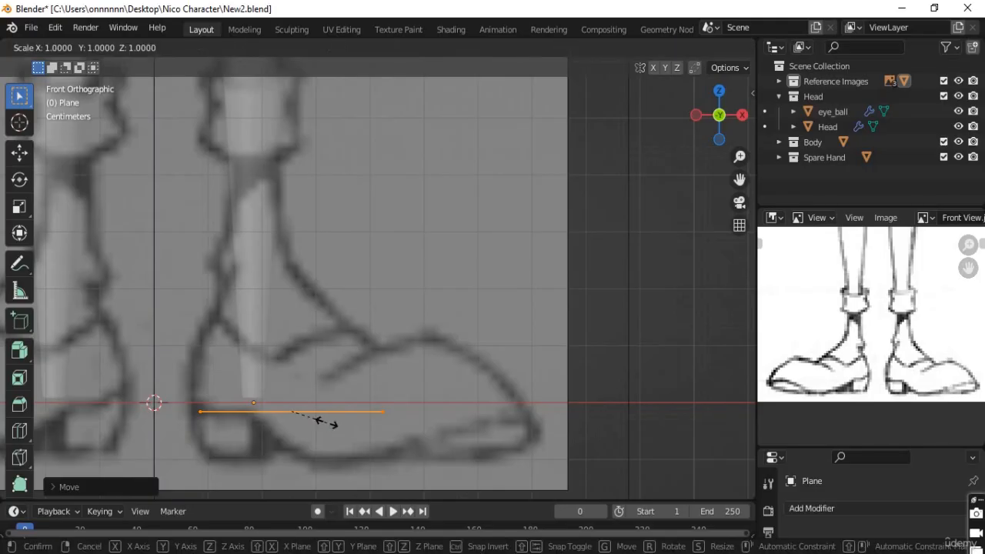
key("x")
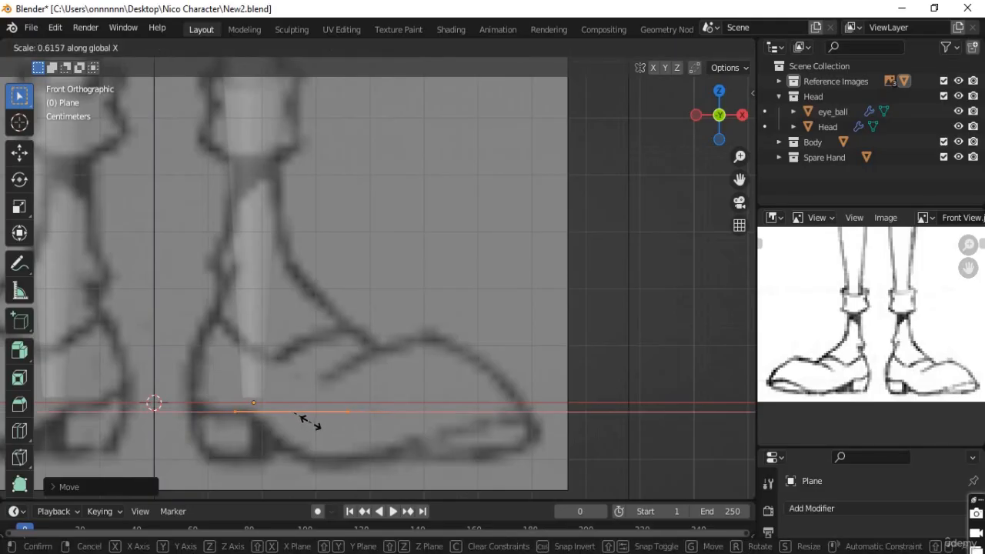
left_click(308, 420)
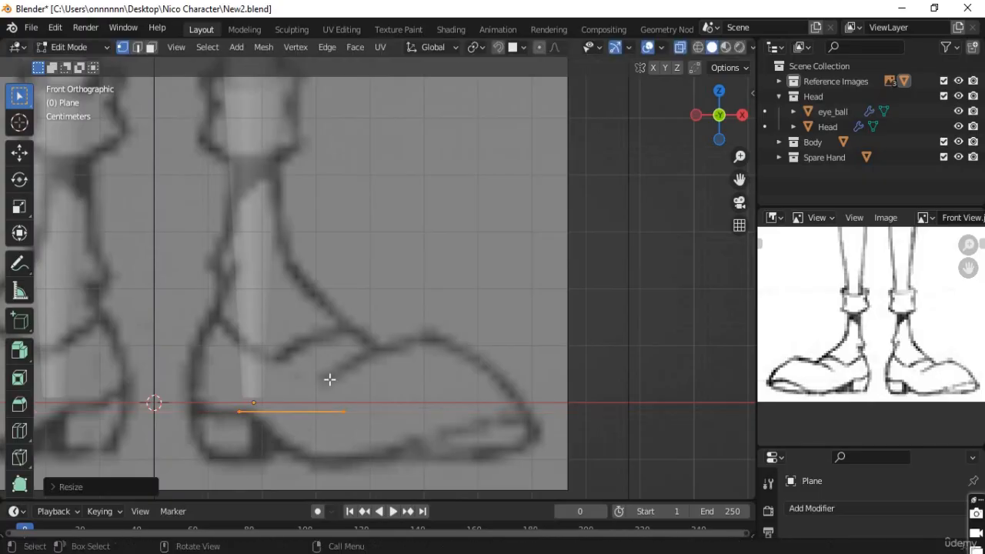
key("g")
key("x")
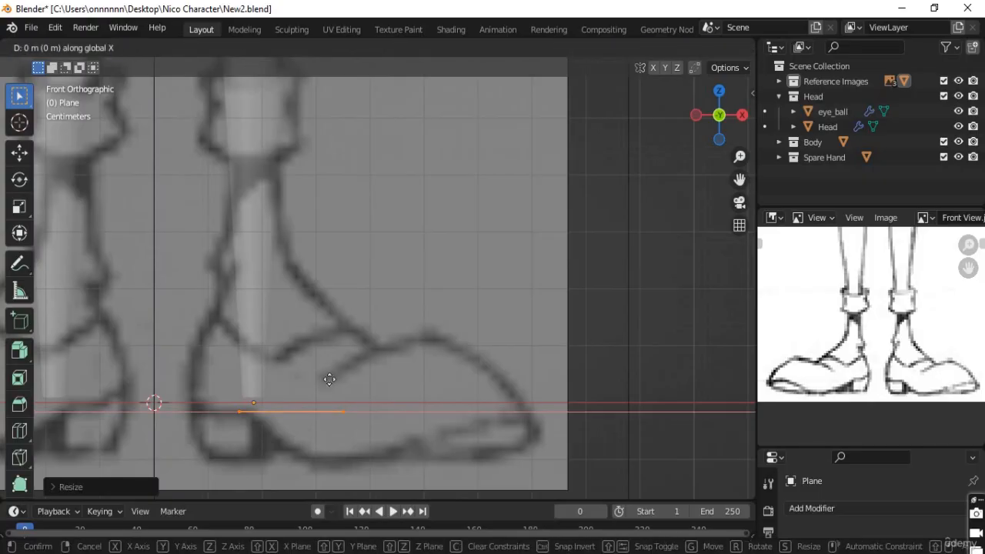
left_click(291, 378)
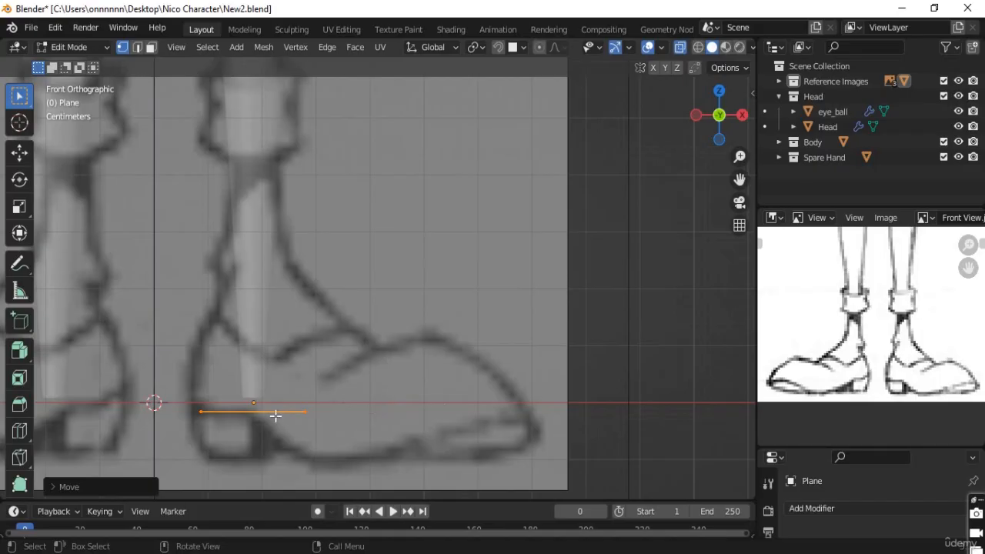
Step: Narrow the plane along X in two further scalings, the second to about 0.62, so it sits centred under the leg
key("s")
key("x")
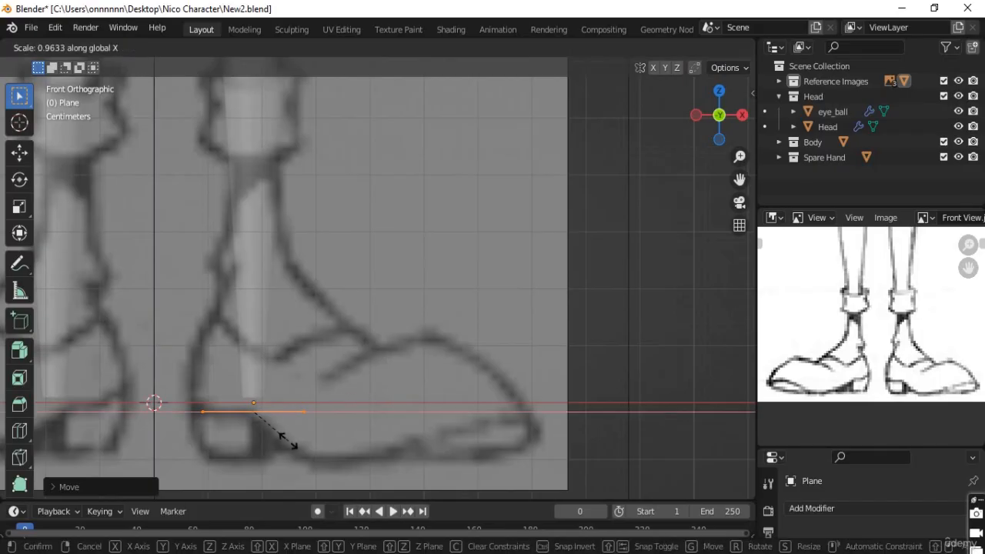
left_click(285, 442)
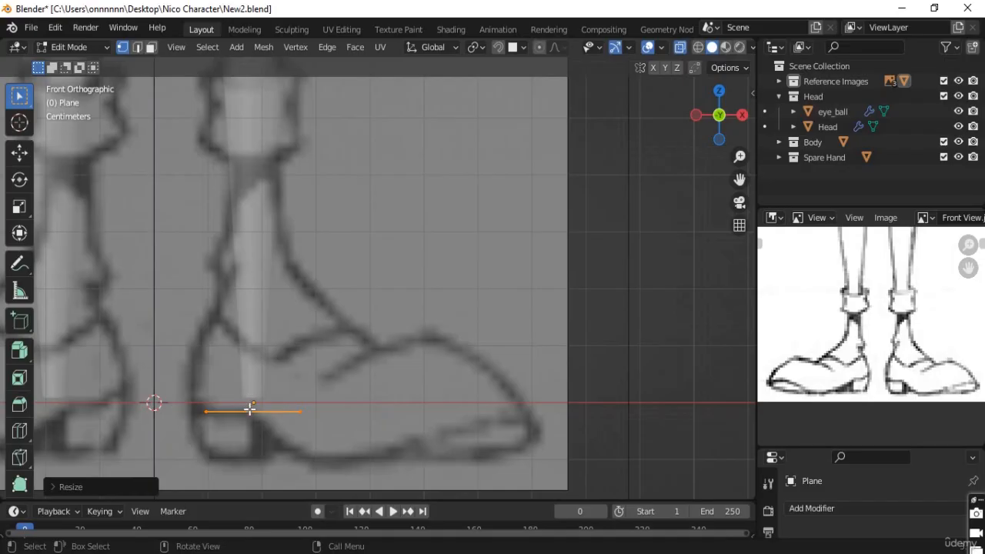
key("s")
key("x")
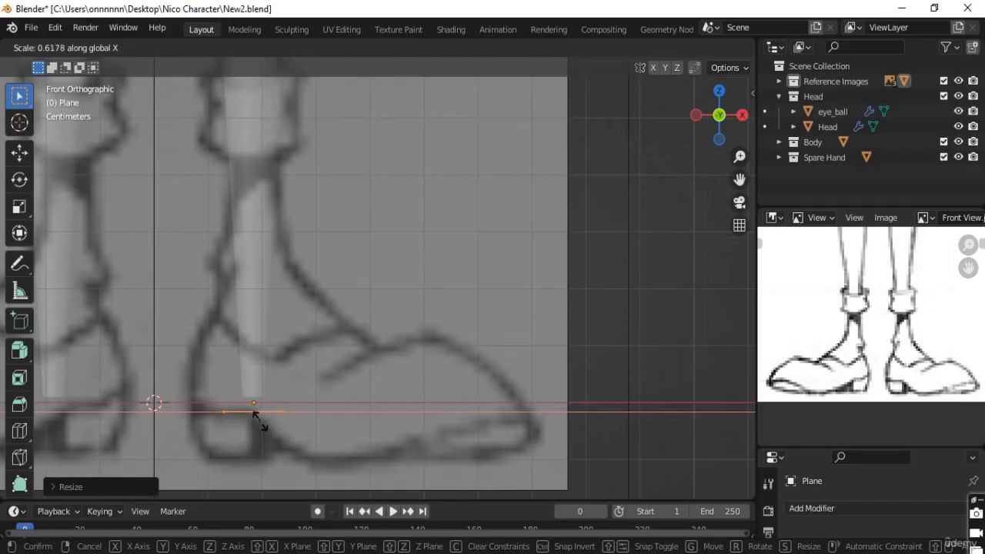
left_click(258, 422)
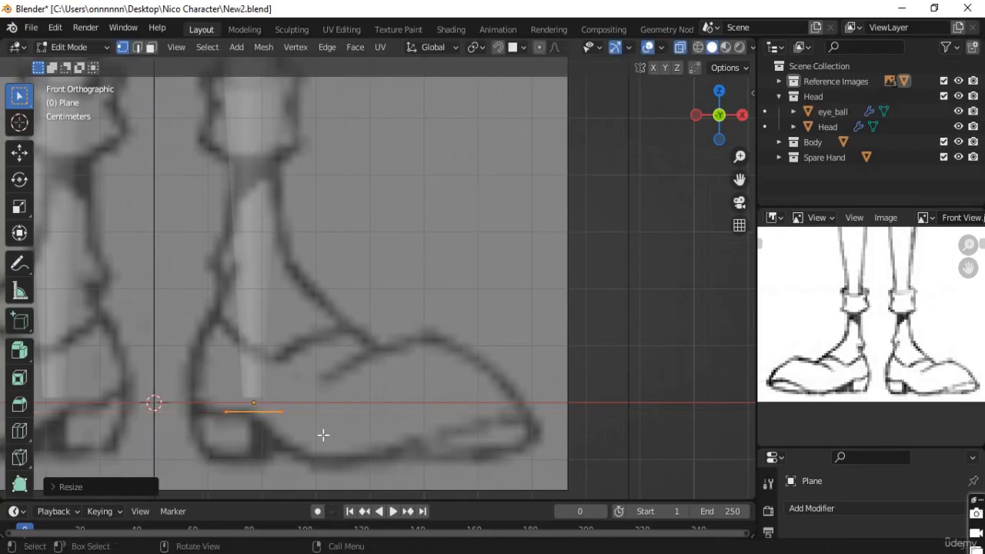
mouse_move(314, 456)
middle_mouse_down()
mouse_move(310, 418)
mouse_move(308, 445)
middle_mouse_up()
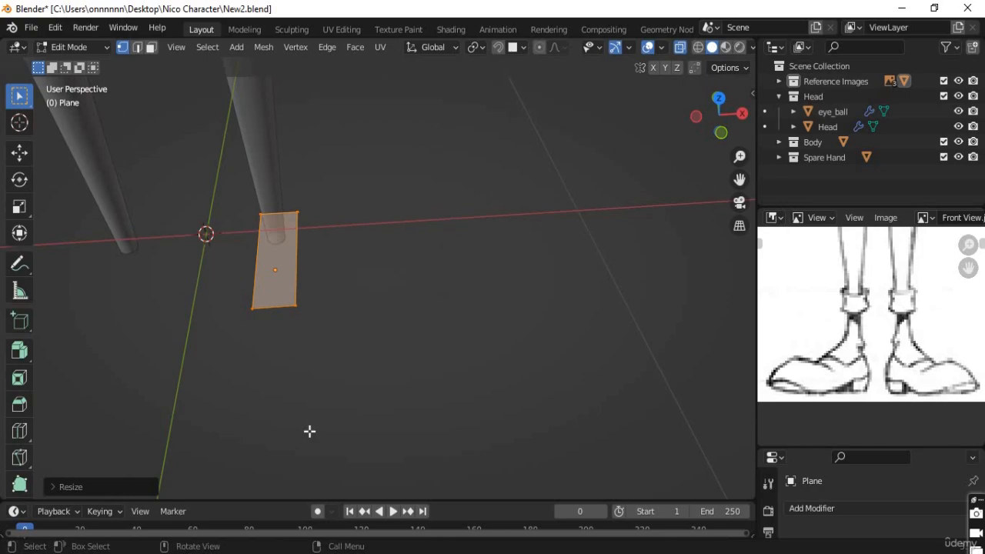
key("KP_3")
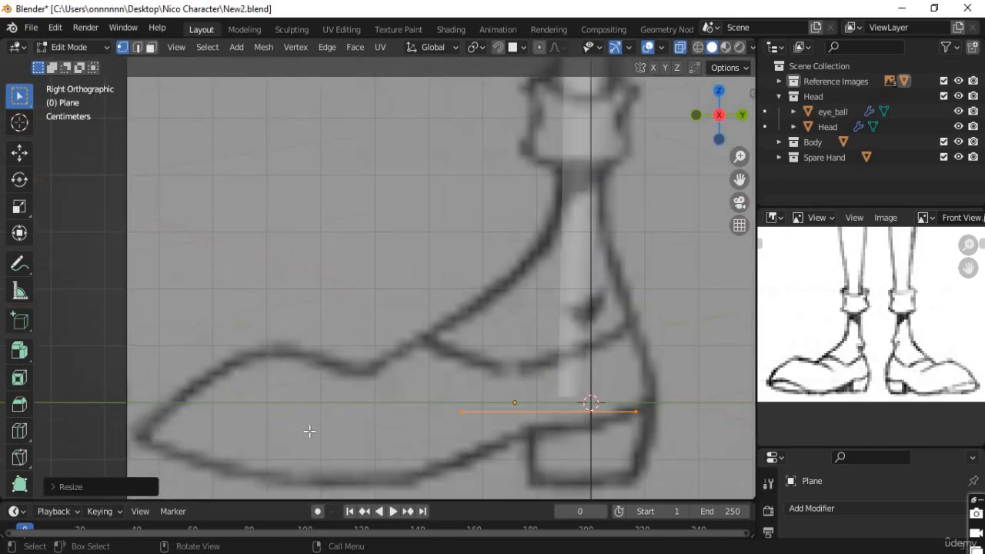
scroll(464, 421, "down", 1)
left_click(448, 413)
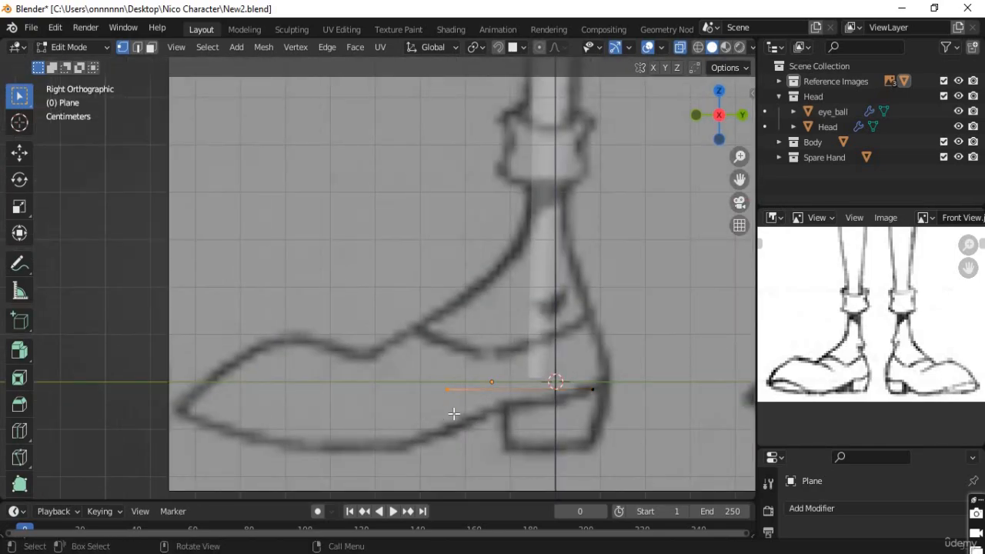
middle_click_drag(456, 463, 456, 466)
key("KP_3")
key("g")
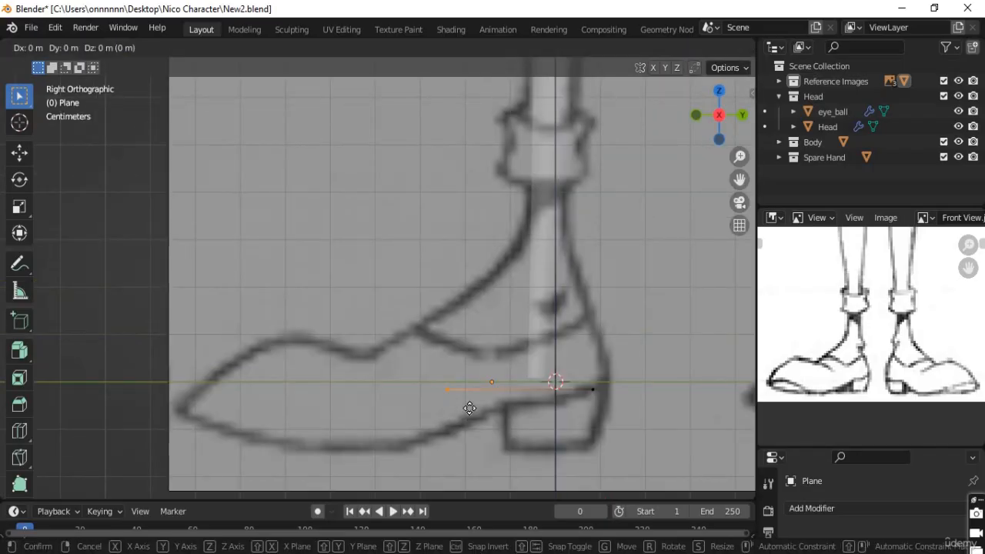
key("x")
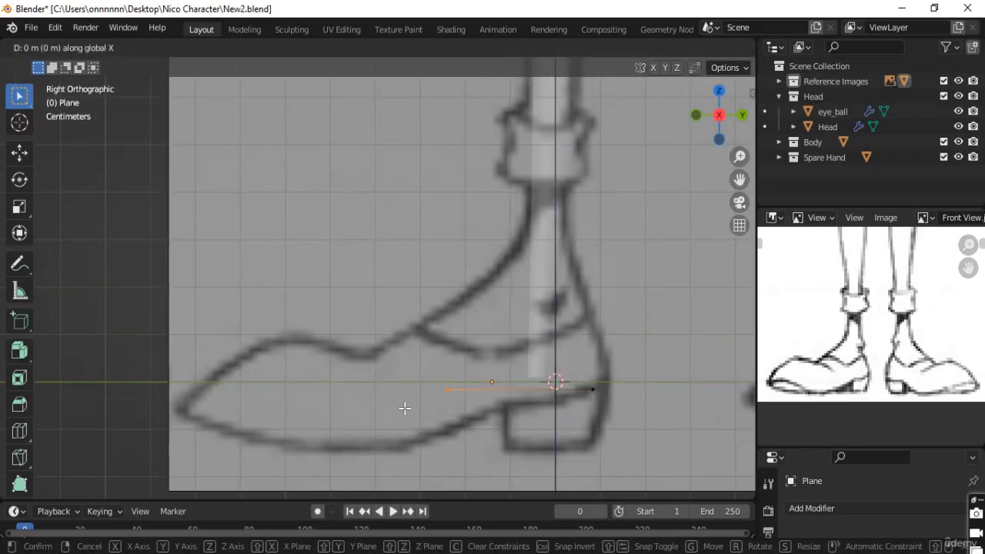
left_click(436, 407)
Step: Move the plane's front edge forward along Y in side view until it meets the shoe's toe outline
middle_click_drag(454, 406, 405, 323)
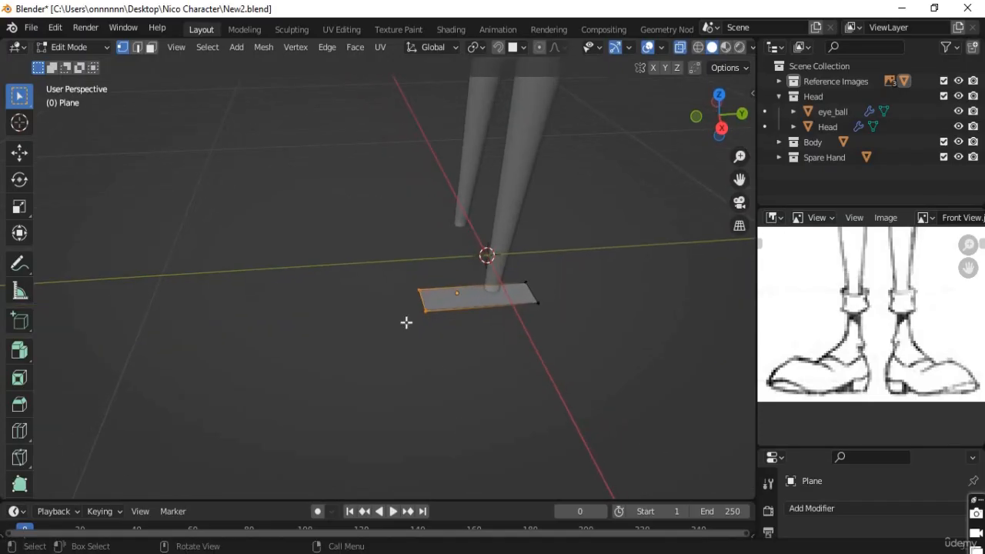
left_click_drag(398, 266, 436, 332)
left_click_drag(403, 269, 449, 348)
key("KP_3")
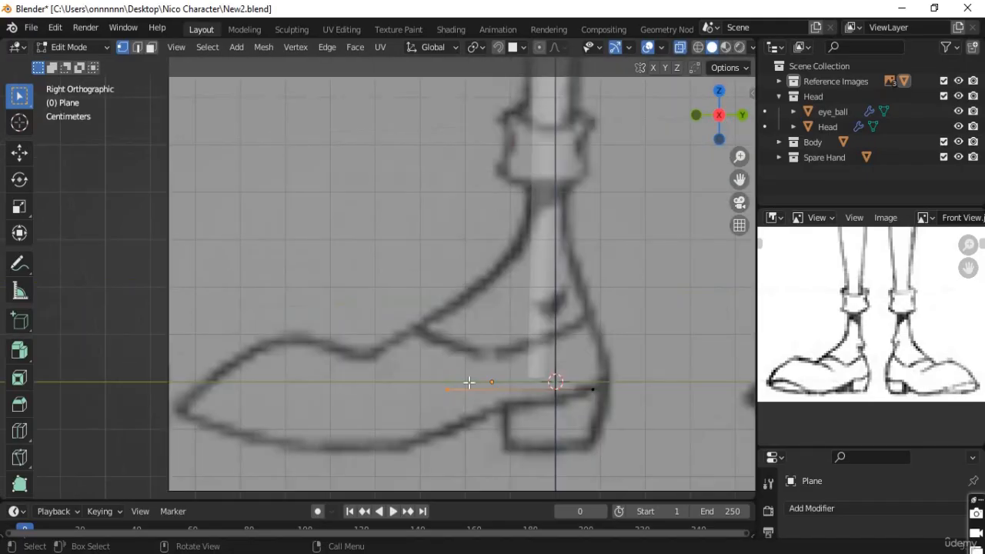
key("g")
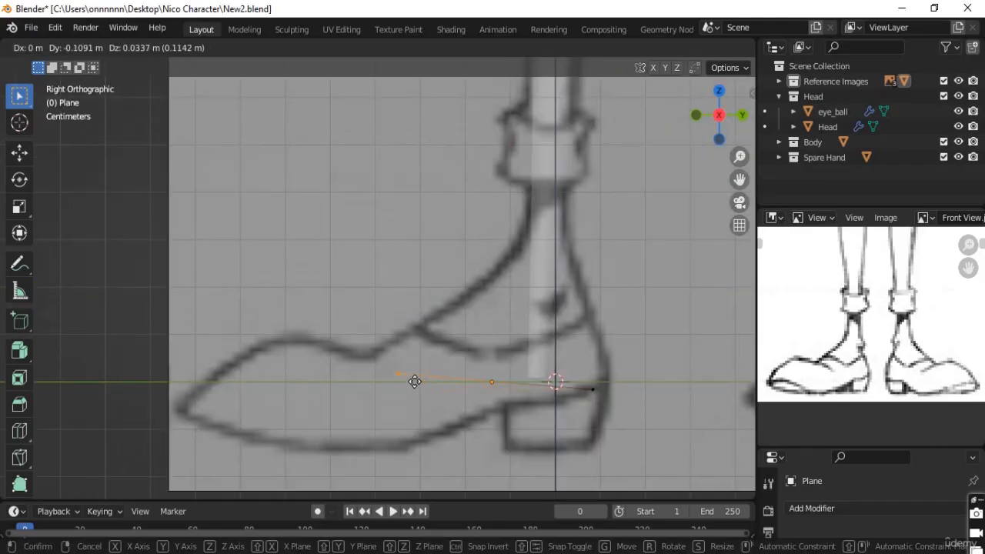
key("y")
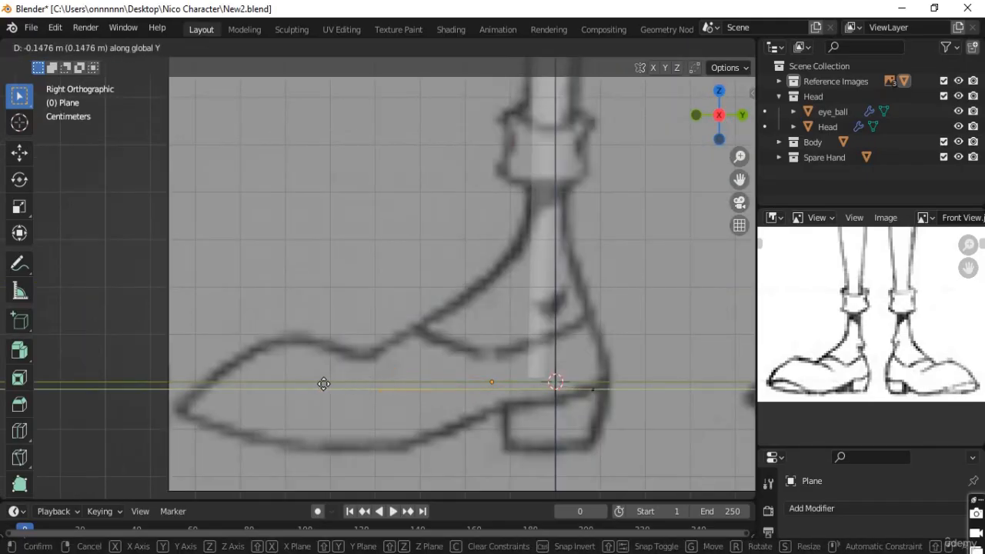
left_click(235, 382)
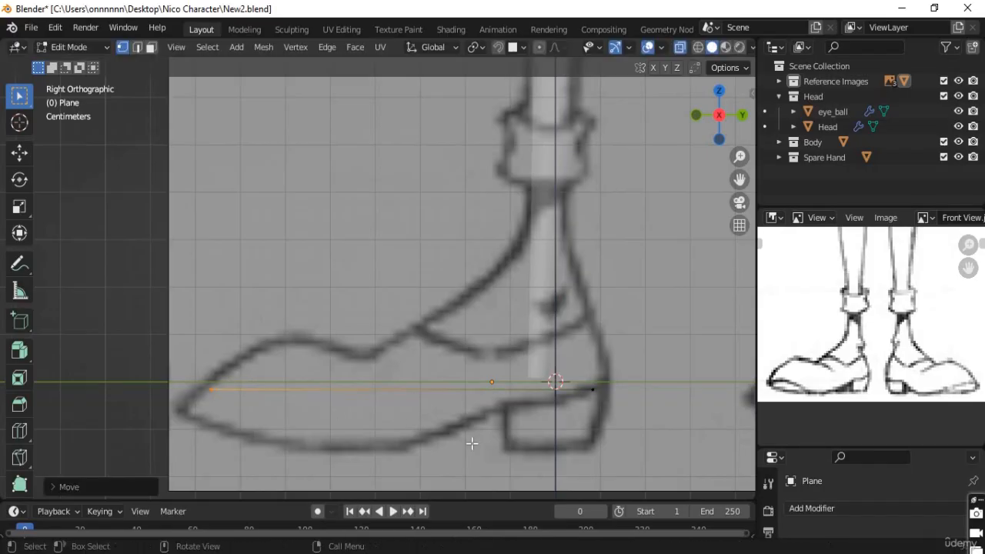
Step: Move the plane's outer long edge about 0.065 m outward along X in front view
middle_click_drag(468, 444, 471, 413)
key("KP_3")
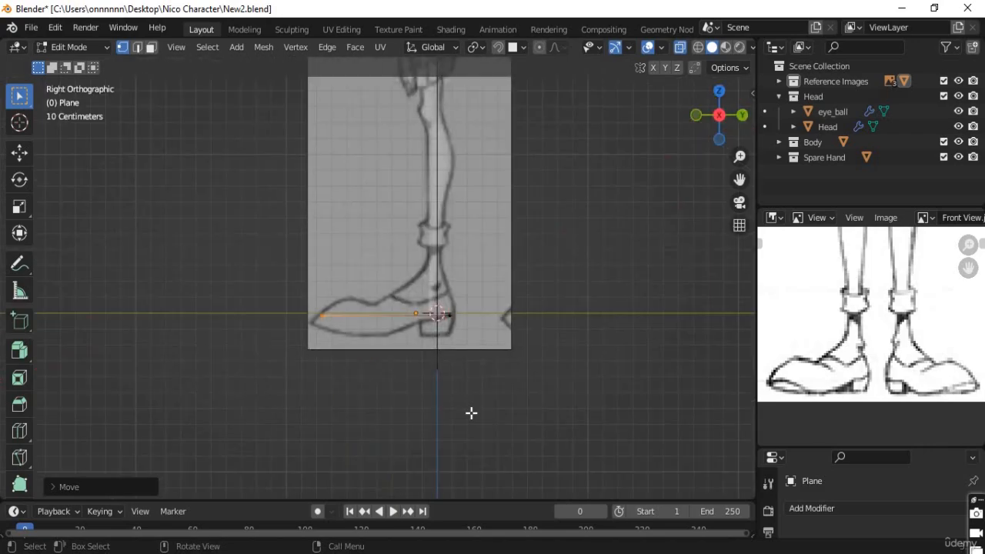
scroll(493, 370, "up", 4)
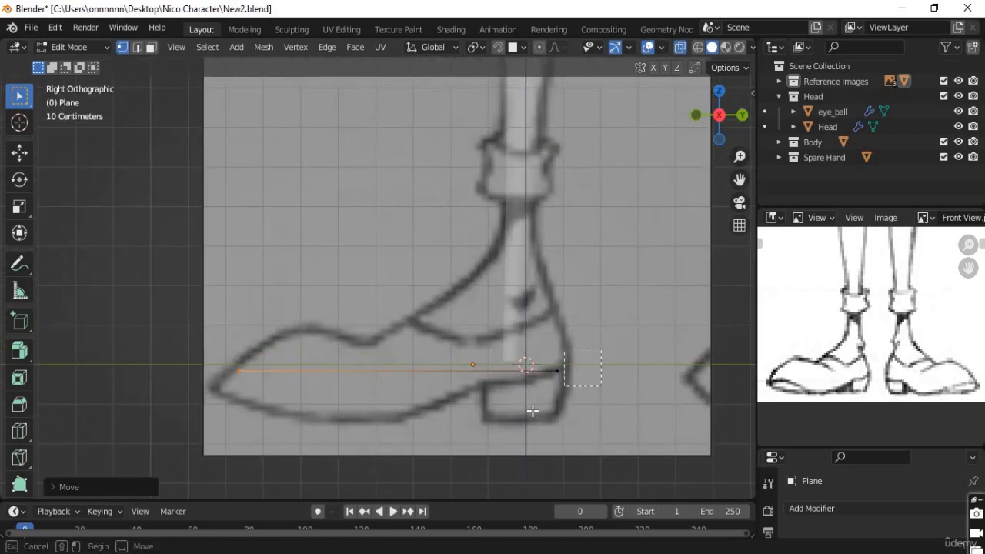
left_click(559, 374)
middle_click_drag(559, 395, 590, 440)
key("KP_5")
key("KP_1")
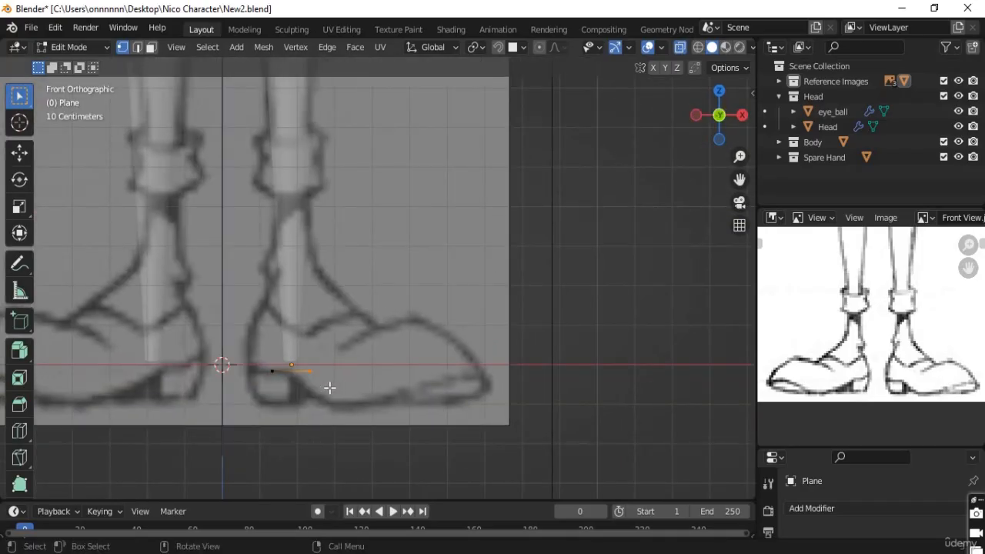
key("e")
key("x")
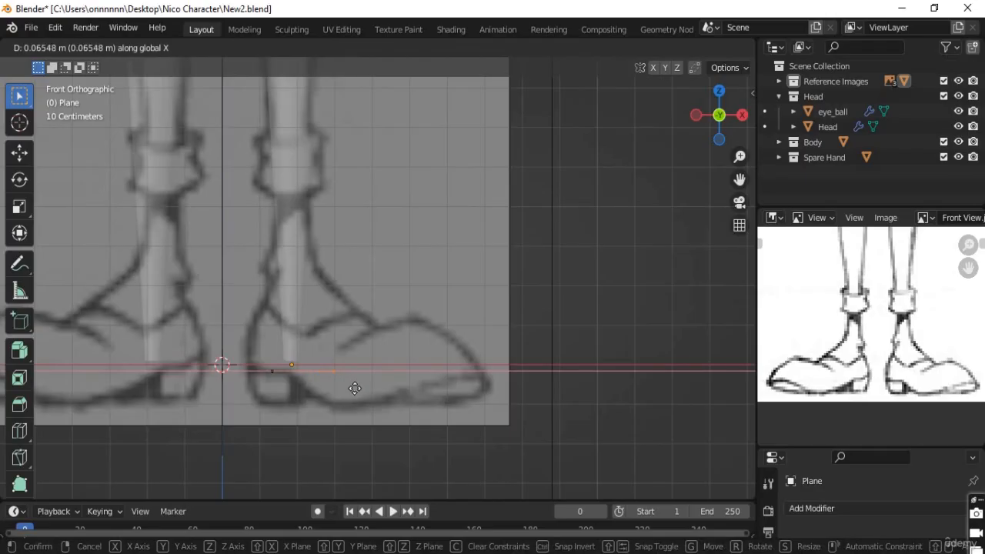
left_click(354, 387)
Step: Move the plane's inner long edge along X toward the other leg to widen the plane on the inner side
middle_click_drag(354, 387, 302, 297)
left_click_drag(308, 258, 240, 494)
key("g")
key("x")
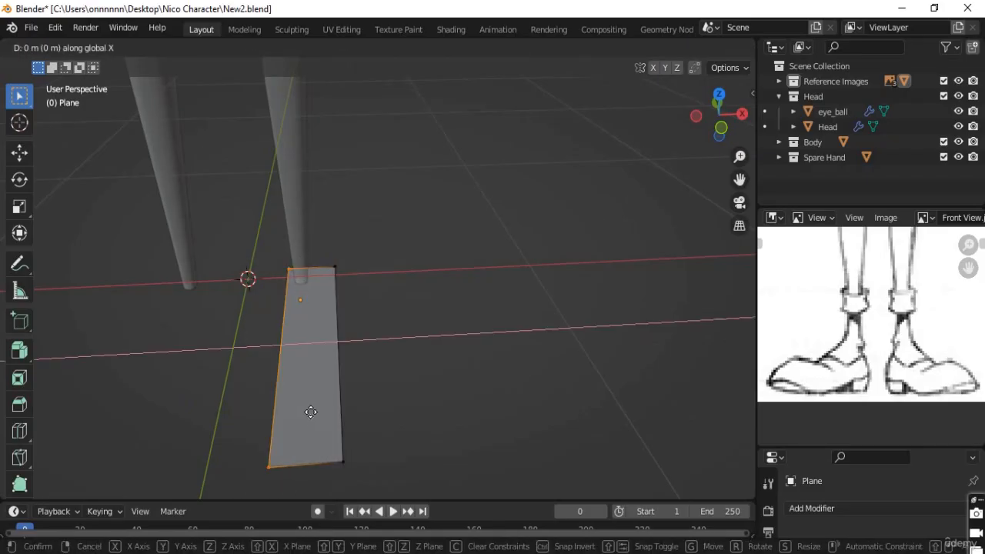
left_click(354, 339)
middle_click_drag(354, 339, 400, 350)
scroll(422, 416, "up", 4)
middle_click_drag(377, 382, 421, 355)
scroll(439, 355, "up", 2)
scroll(421, 355, "up", 2)
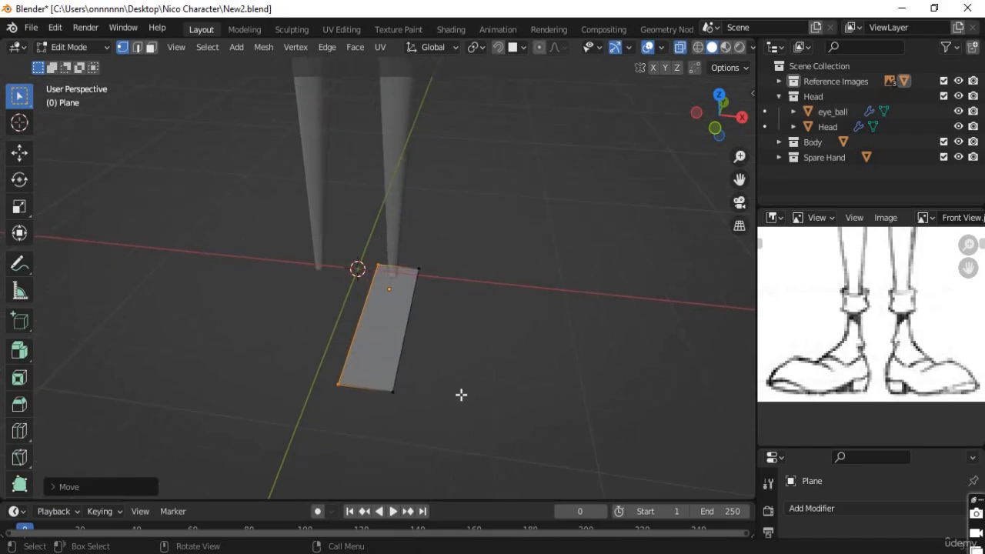
middle_click_drag(460, 393, 345, 322)
key("g")
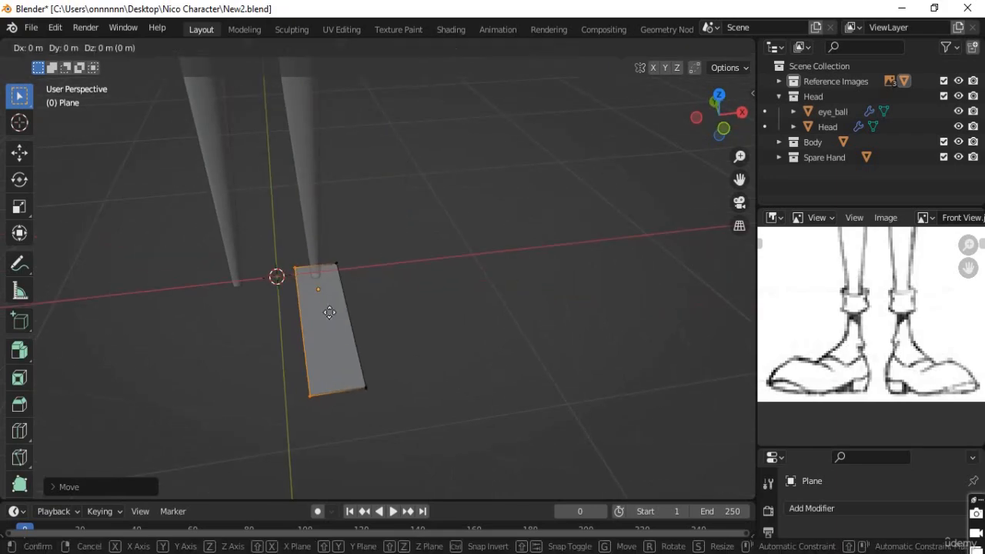
key("Escape")
key("Tab")
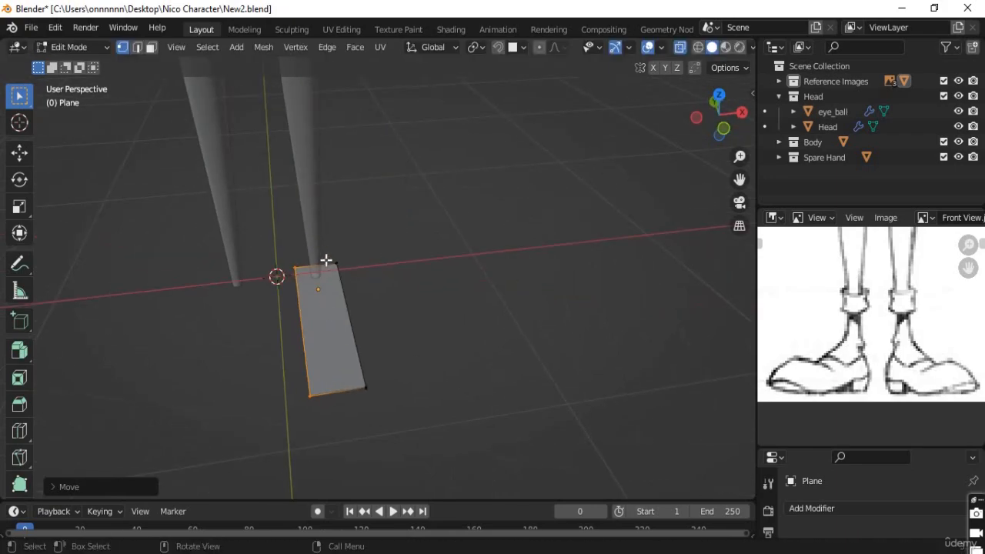
Step: Move the plane's outer long edge slightly further outward along X
left_click_drag(326, 254, 388, 366)
key("g")
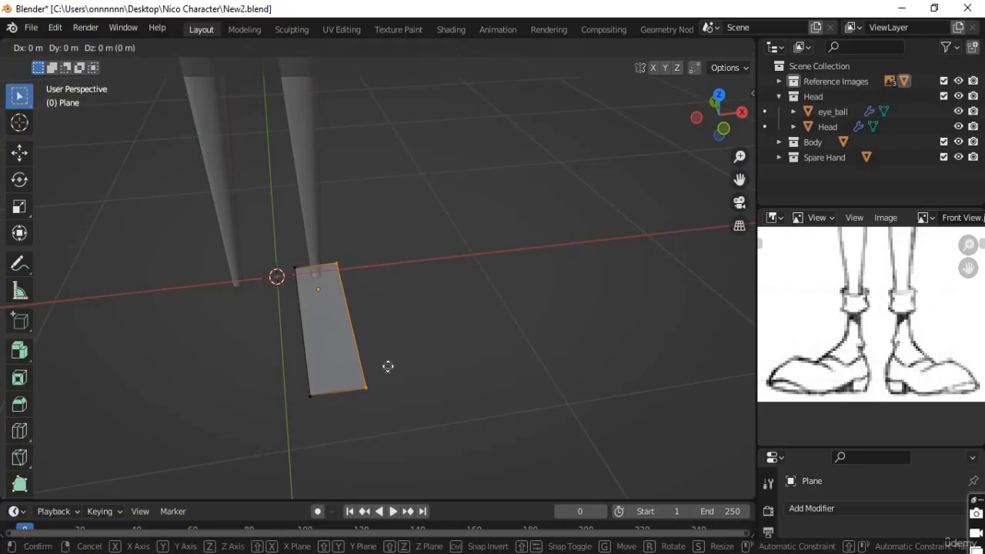
key("x")
left_click(392, 366)
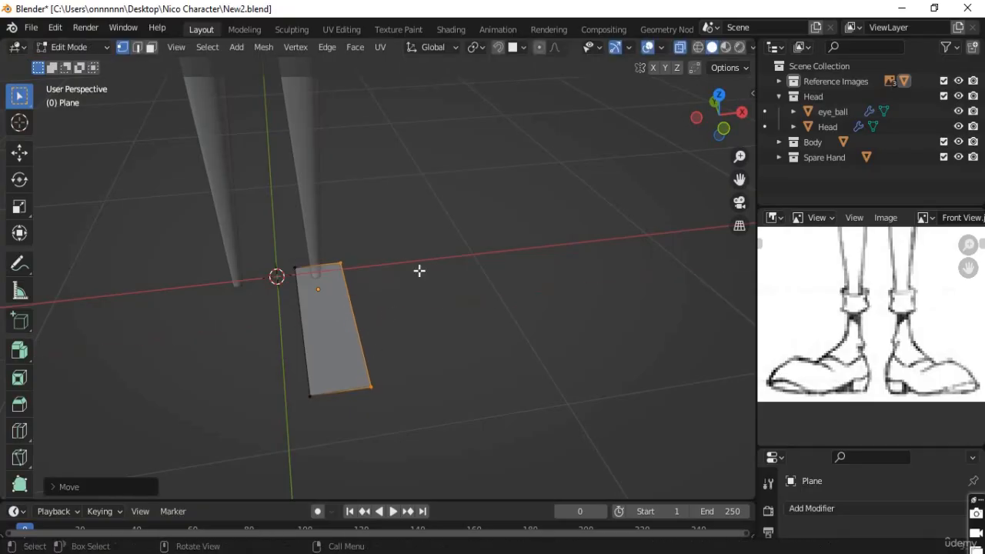
Step: Select the whole plane and move it about -0.019 m along X
left_click_drag(437, 207, 284, 408)
key("g")
key("x")
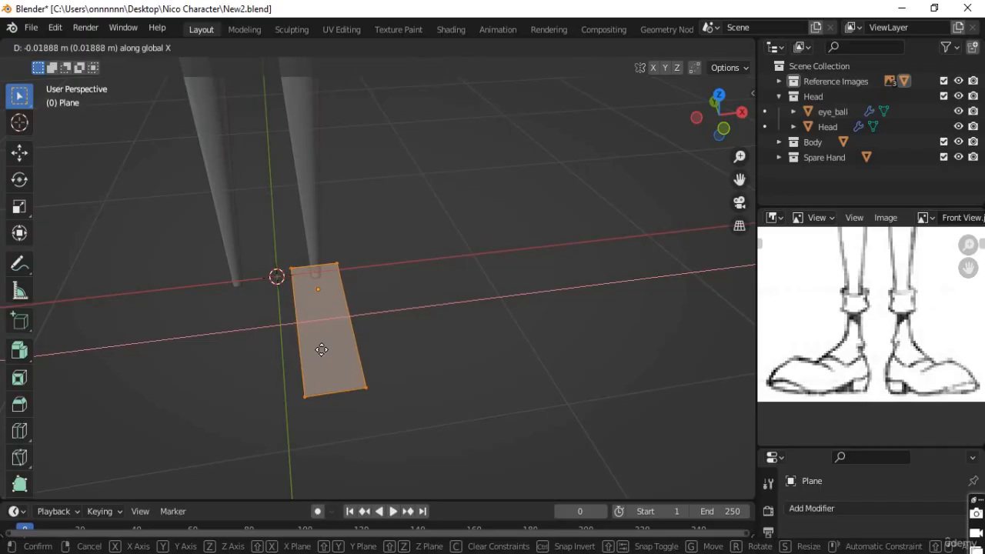
left_click(321, 349)
Step: Add one centred loop cut running lengthwise through the plane from heel to toe
middle_click_drag(296, 411, 363, 413)
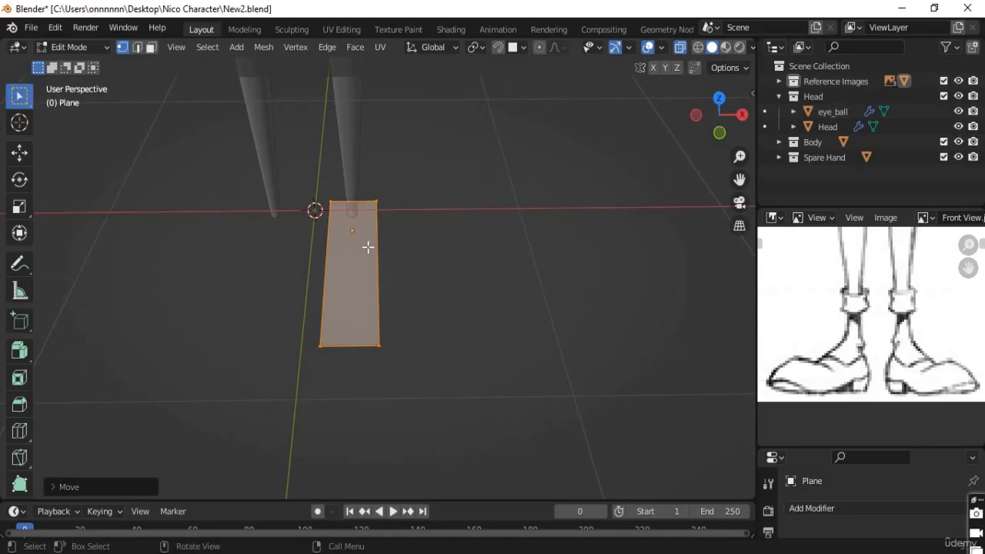
scroll(366, 275, "up", 2)
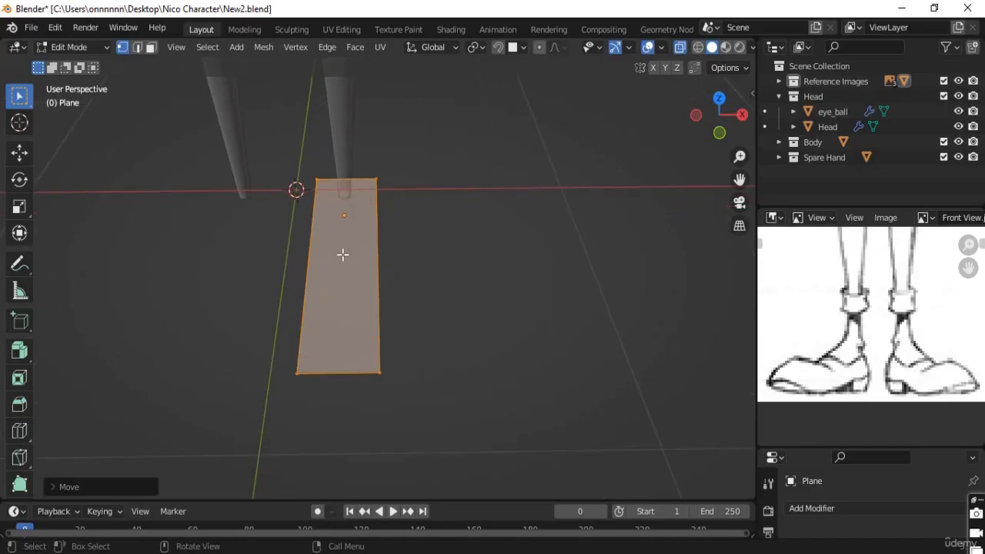
middle_click_drag(361, 270, 341, 264)
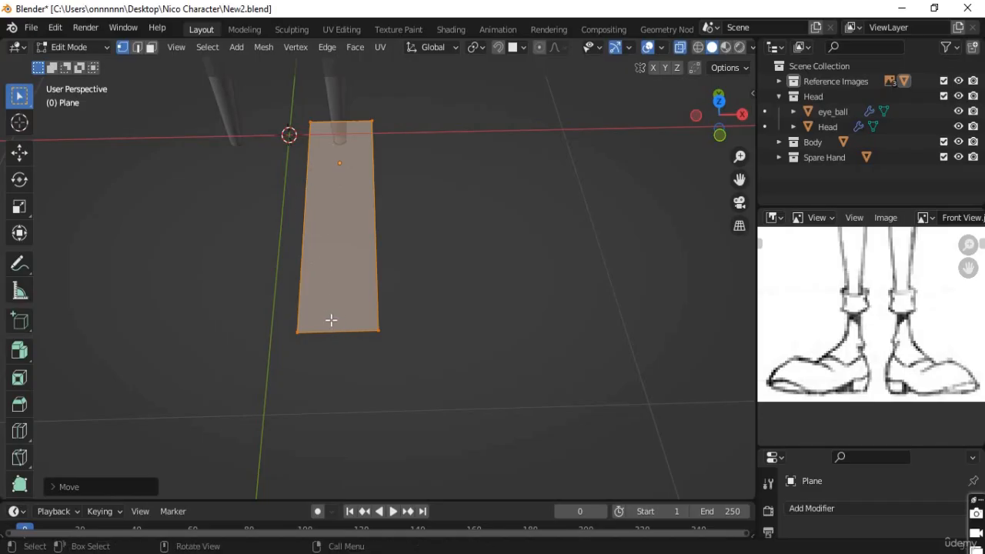
key("ctrl+r")
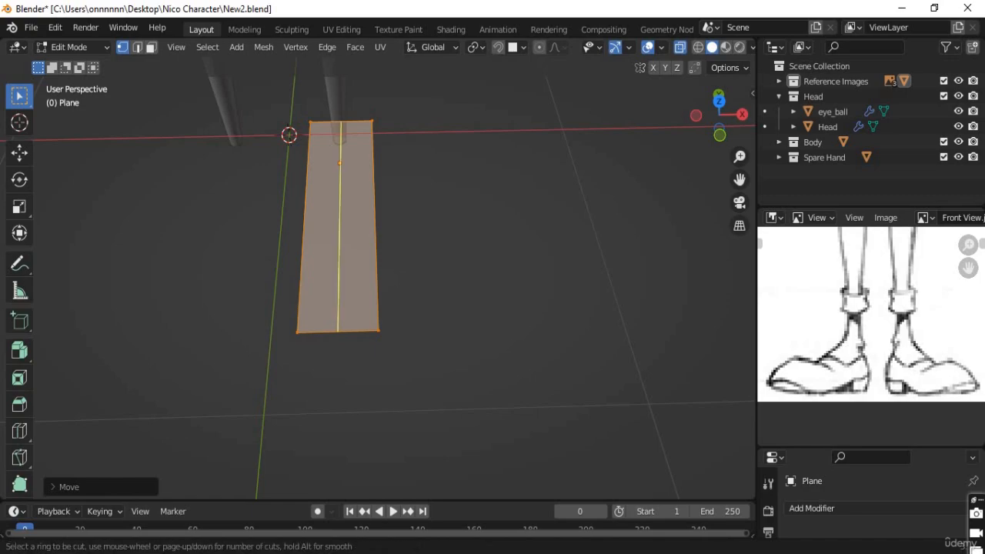
left_click(330, 319)
right_click(335, 233)
Step: Move the two heel-end corner vertices along Y toward the toe, leaving the centre vertex in place to form a pointed heel
middle_click_drag(324, 143, 301, 164)
left_click(301, 164)
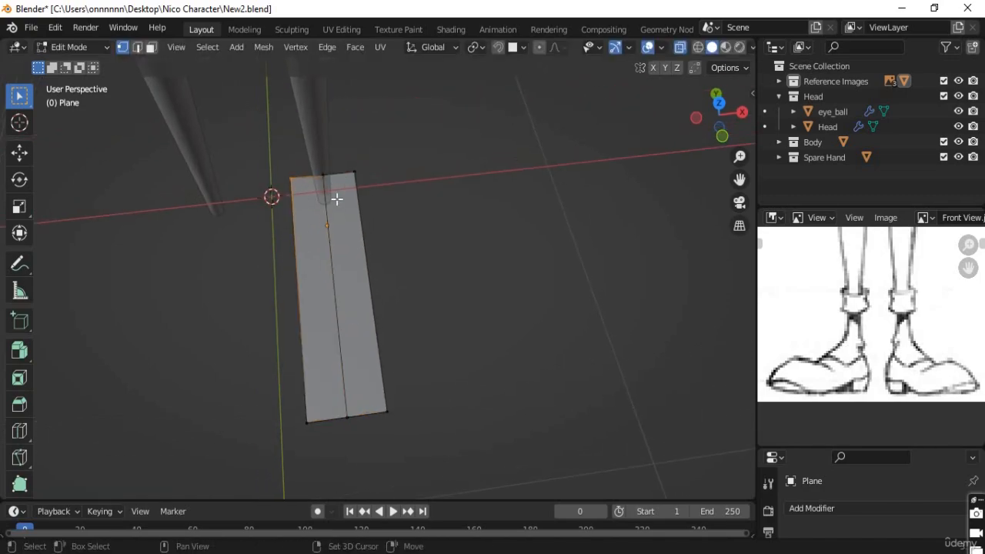
middle_click_drag(323, 231, 309, 271)
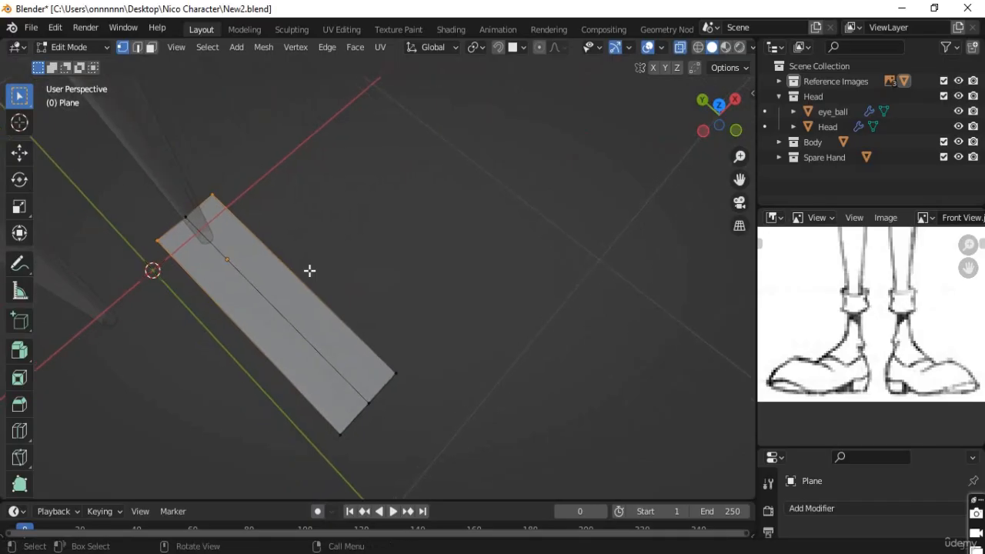
key("KP_7")
middle_click_drag(401, 203, 387, 378, "shift")
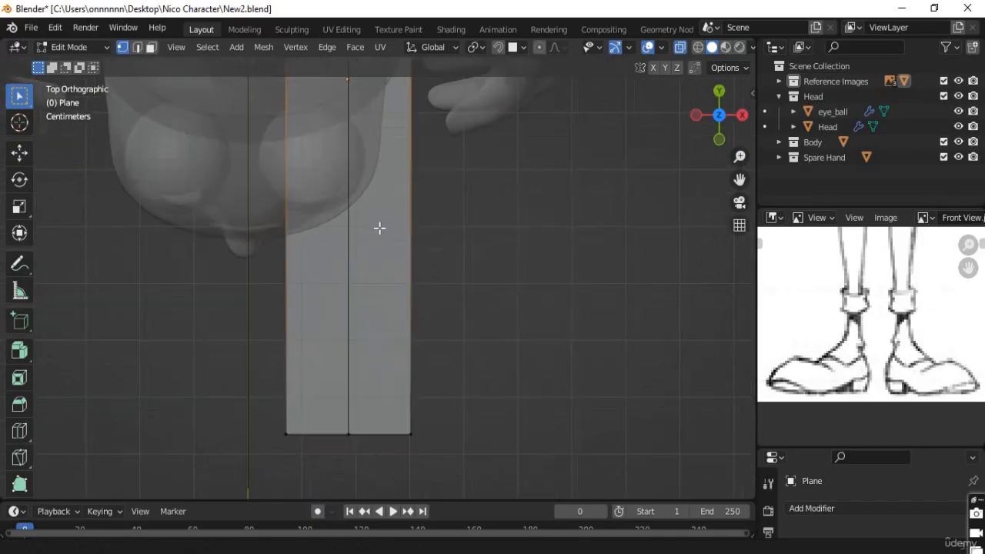
middle_click_drag(378, 228, 367, 362, "shift")
scroll(367, 193, "down", 2)
scroll(367, 227, "up", 3)
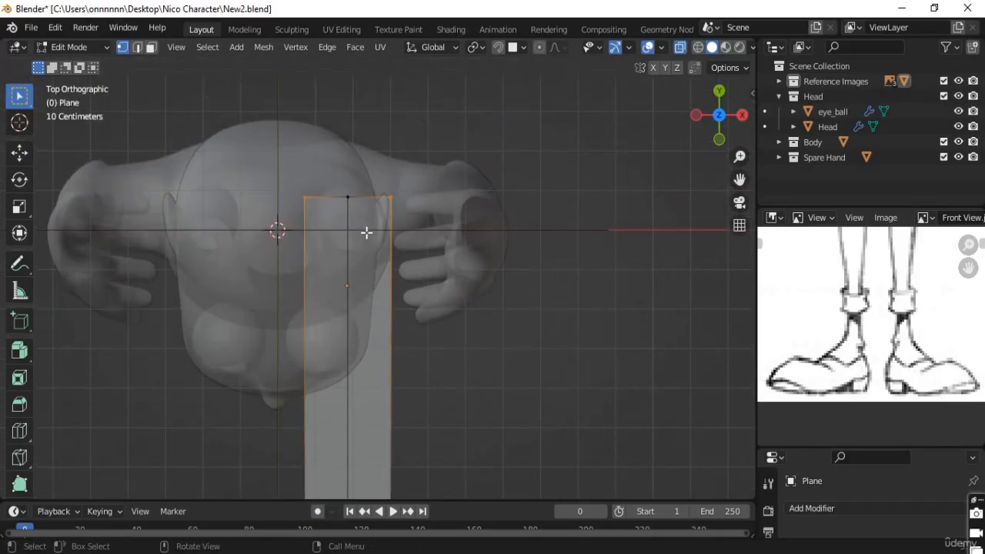
key("g")
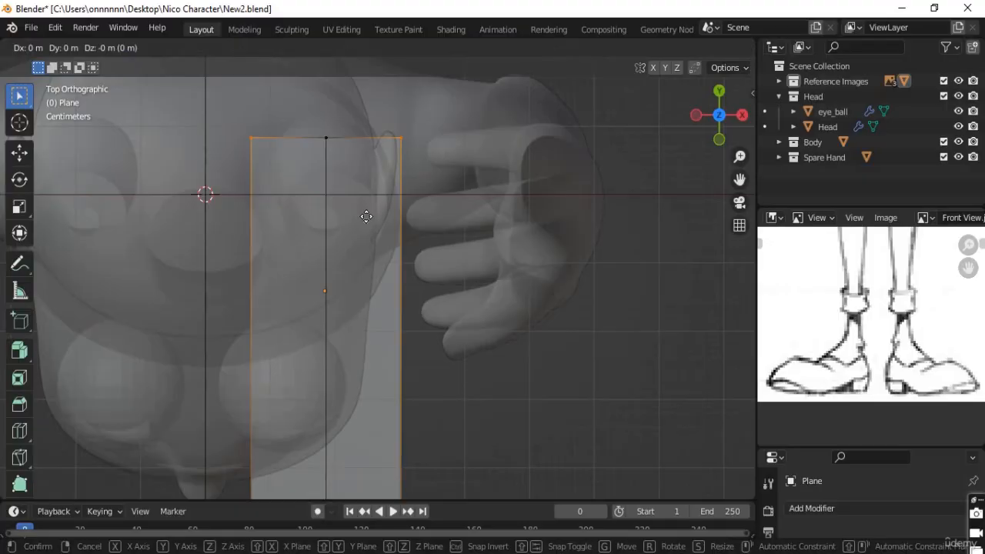
key("y")
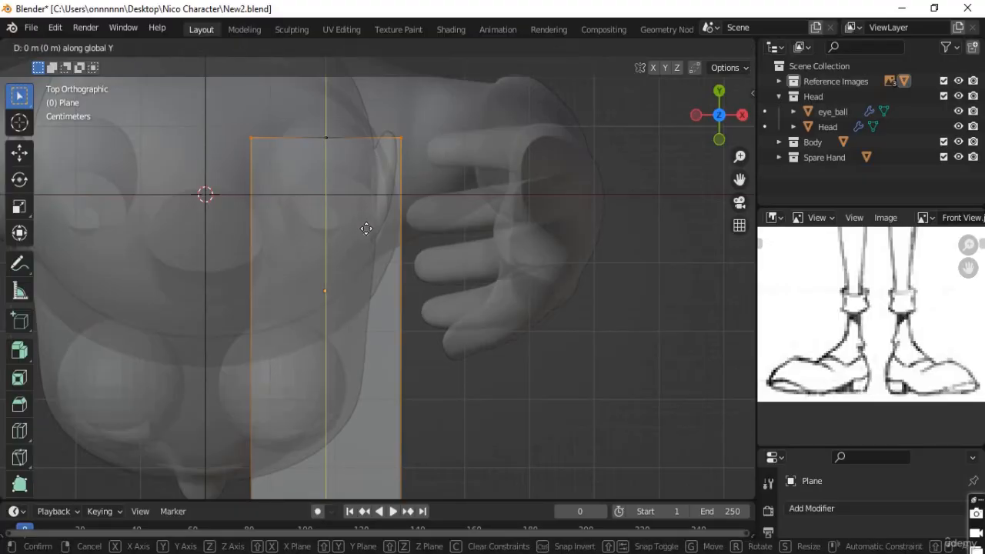
left_click(406, 330)
scroll(399, 370, "down", 2)
Step: Move the two toe-end corner vertices along Y toward the heel so the centre vertex forms a pointed toe
scroll(398, 352, "down", 5, "shift")
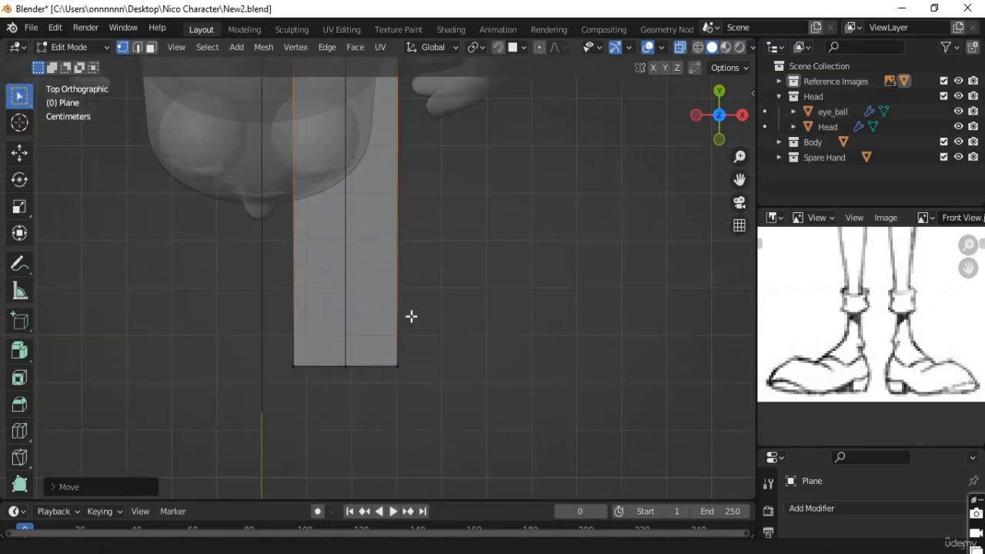
left_click_drag(411, 317, 380, 362)
left_click_drag(312, 329, 285, 372, "shift")
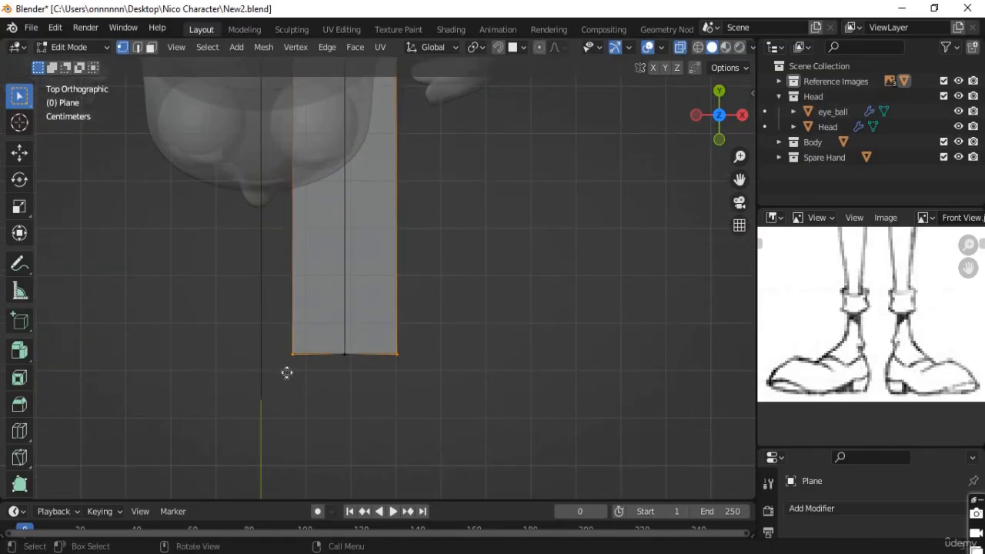
key("g")
key("y")
left_click(288, 345)
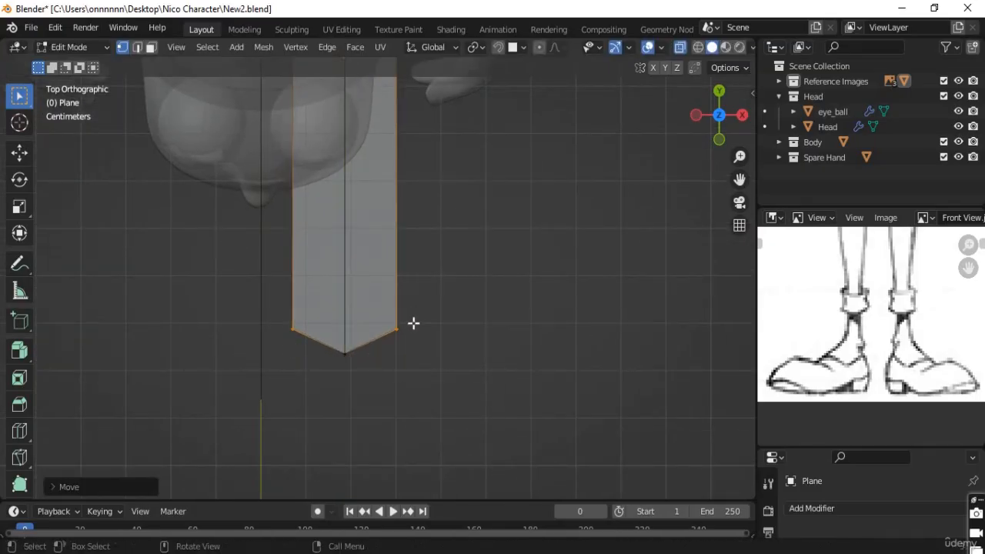
Step: Move the plane's whole outer edge outward about 0.017 m along X
scroll(414, 328, "down", 4)
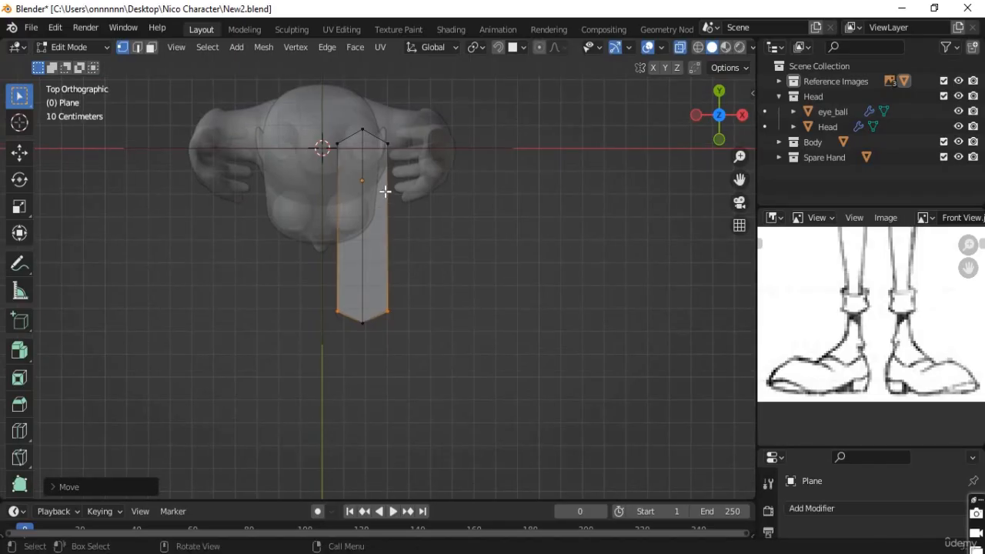
left_click_drag(375, 123, 414, 327)
key("g")
key("x")
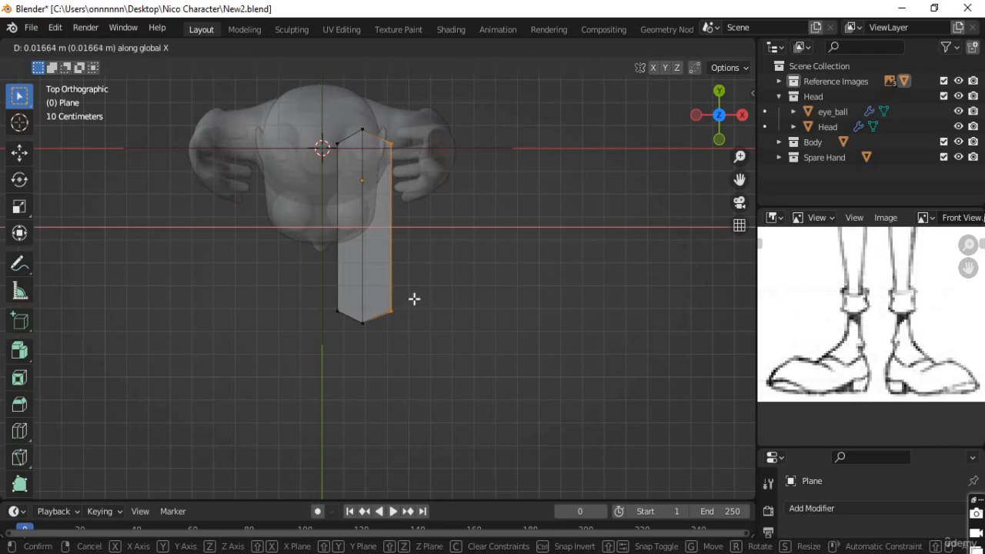
left_click(413, 298)
left_click_drag(305, 106, 391, 242)
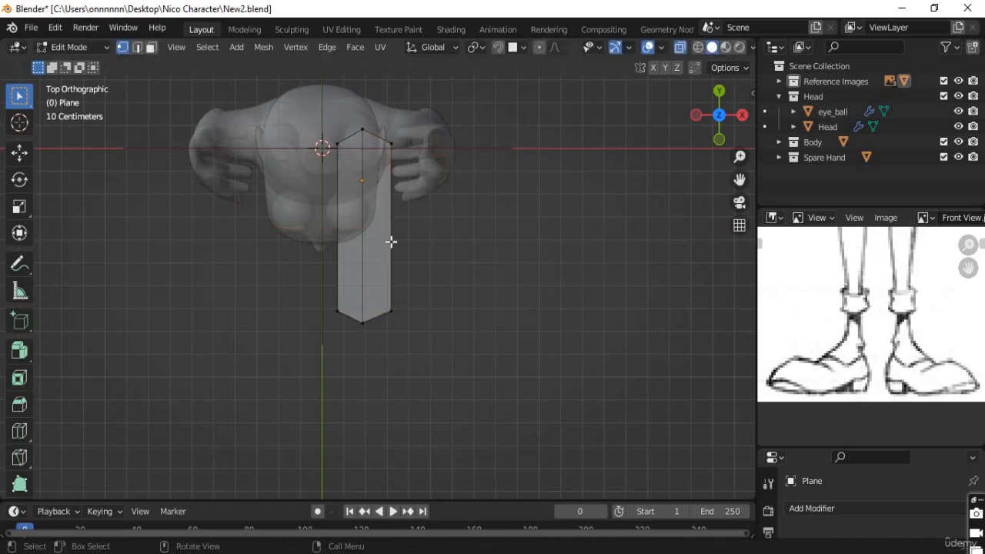
left_click_drag(384, 299, 409, 335)
key("ctrl+r")
left_click(359, 215)
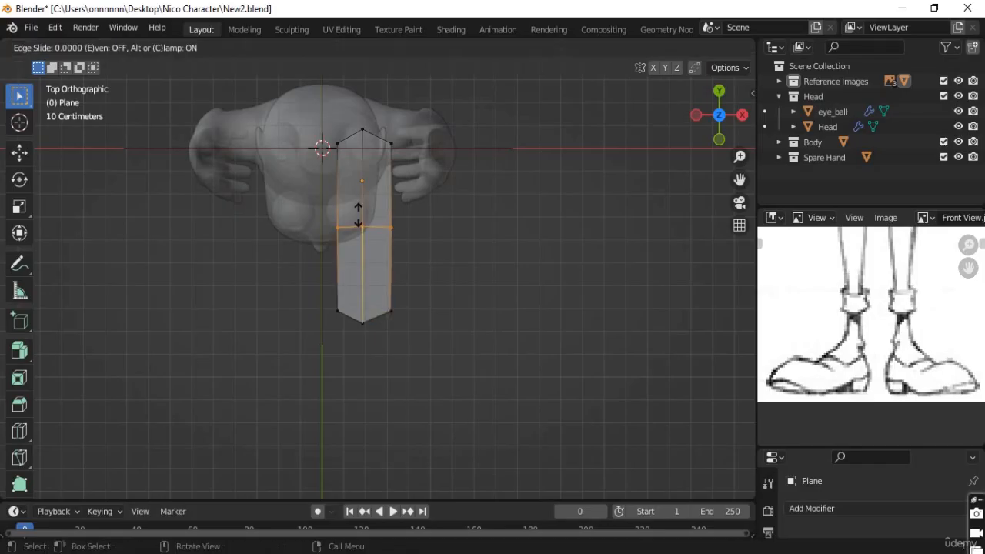
left_click(362, 176)
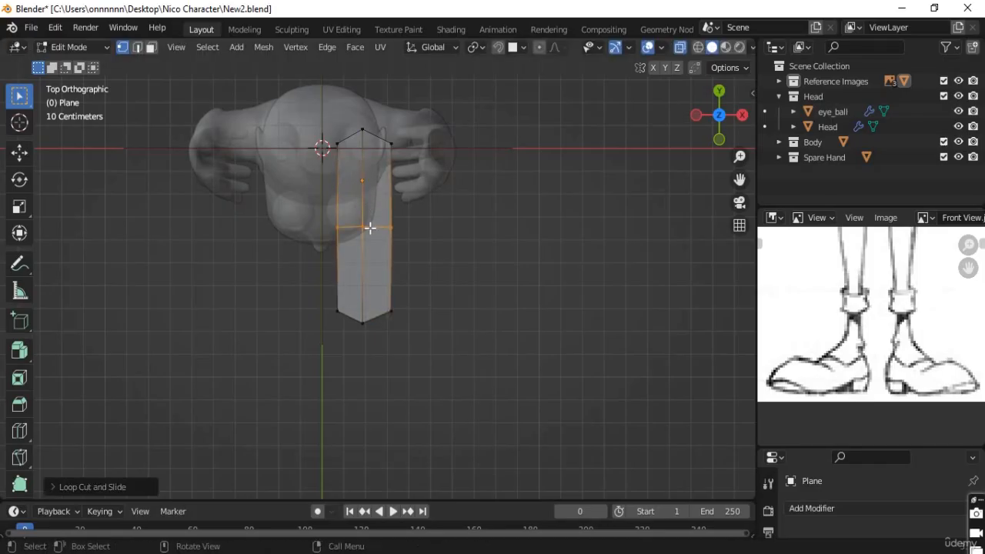
left_click(367, 197, "ctrl")
Step: Add one crosswise loop cut through the plane and slide it toward the heel by a factor of about -0.40
key("ctrl+r")
left_click(367, 195)
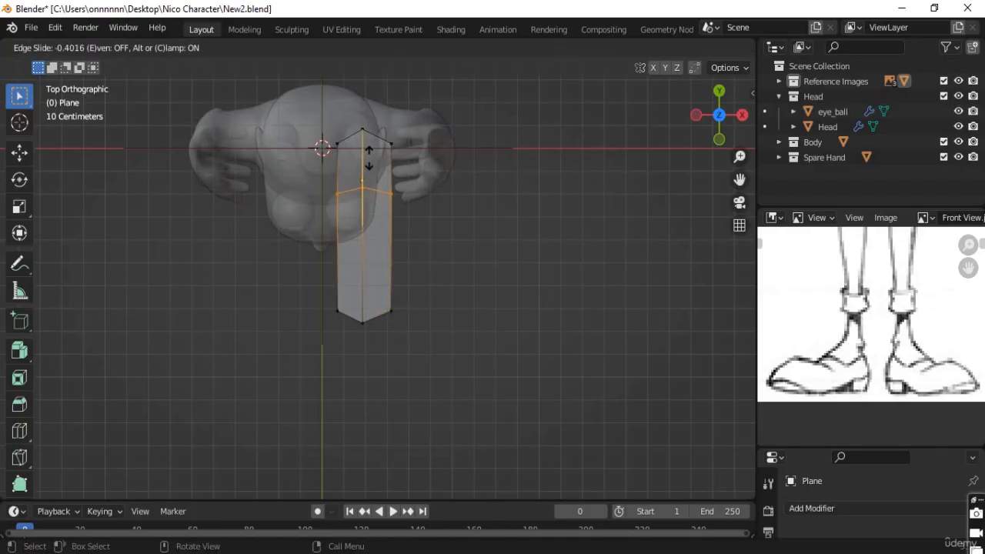
left_click(369, 158)
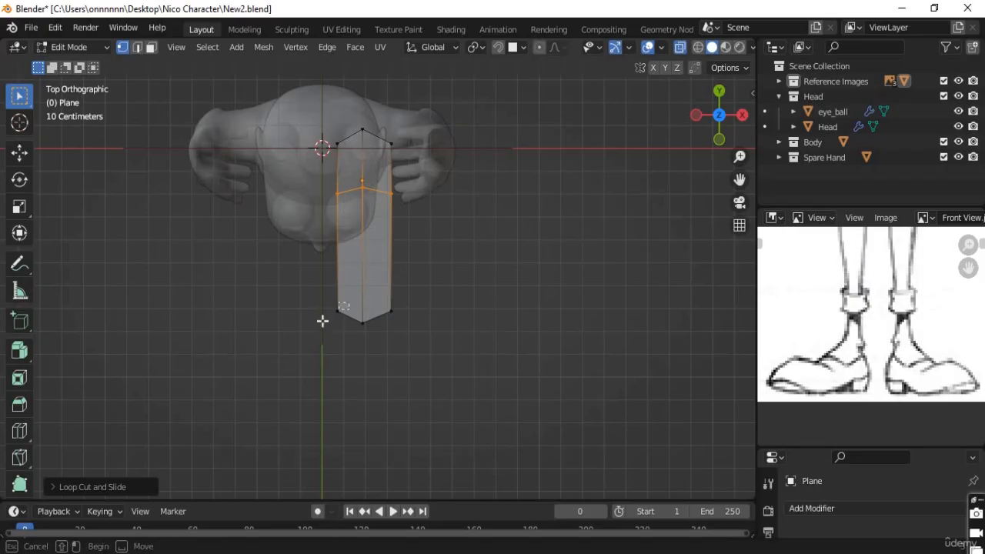
Step: Move the inner toe corner about -0.013 m in X and 0.087 m in Y, and the outer one about 0.040 m and 0.153 m
left_click(349, 309)
key("g")
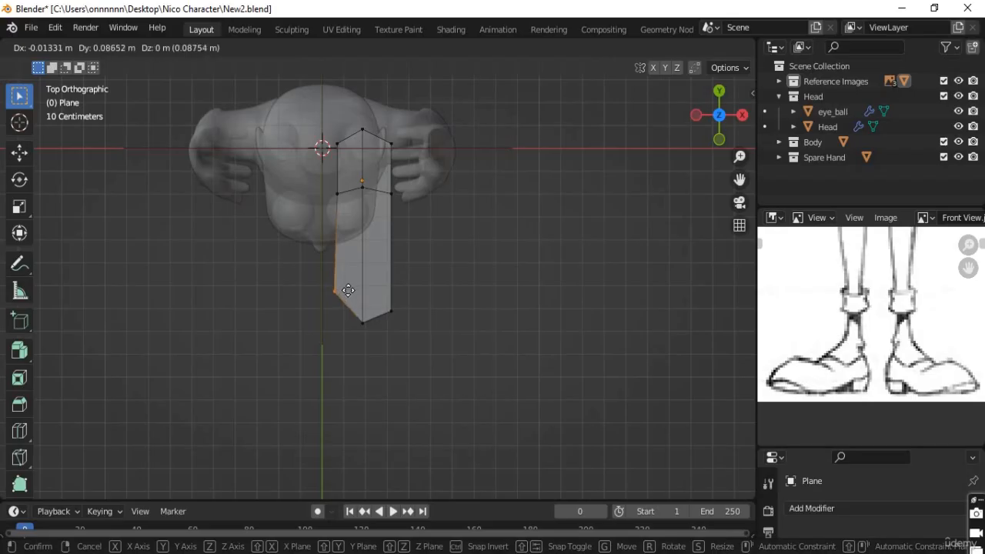
left_click(349, 290)
left_click(413, 325)
key("g")
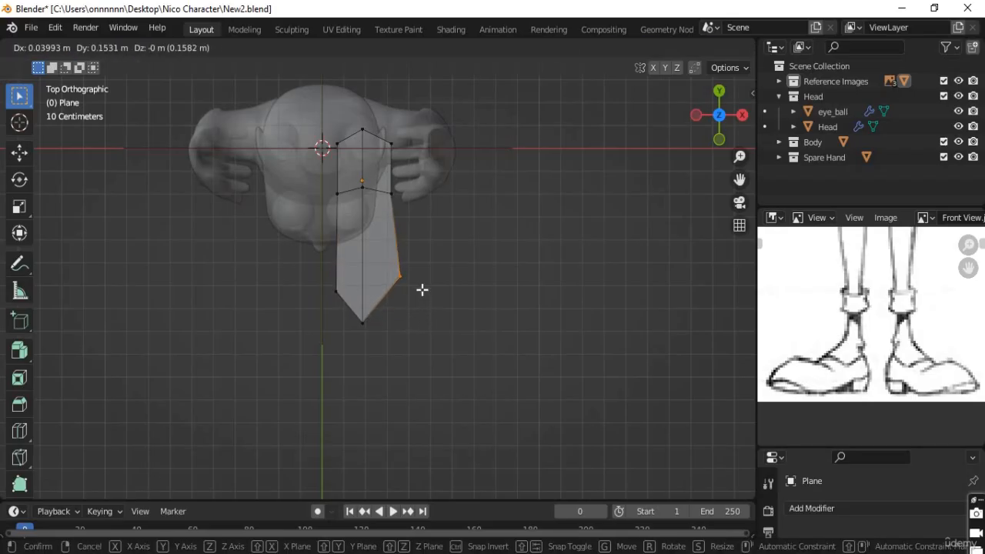
left_click(422, 288)
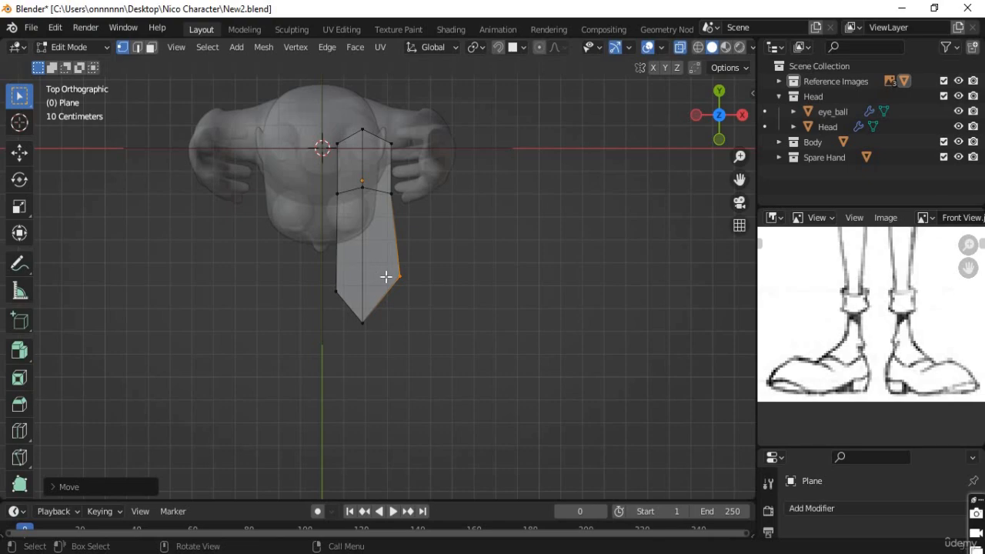
Step: Move the crosswise cut's inner vertex about 0.017 m in X and Y, and shift the outer heel-side edge slightly outward along X
left_click(337, 194)
key("g")
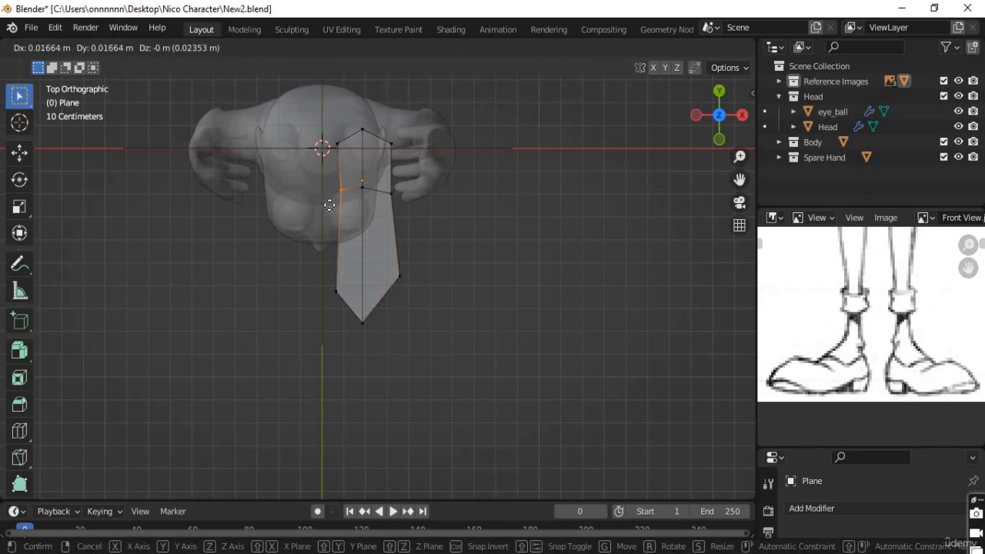
left_click(330, 204)
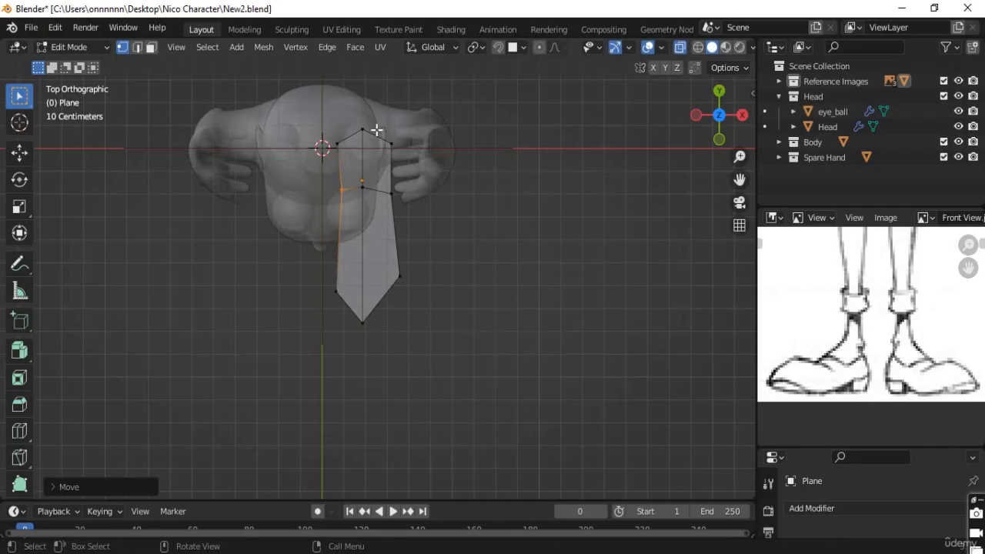
left_click_drag(376, 131, 414, 207)
key("g")
key("x")
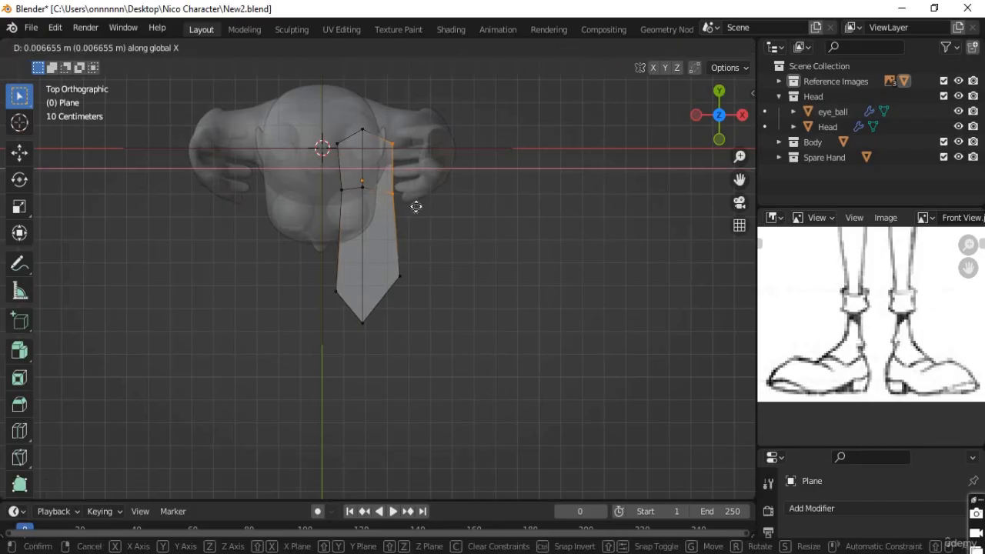
left_click(416, 207)
Step: Move the outer toe corner about 0.007 m in X and 0.030 m in Y, and the inner toe corner slightly toward the heel
left_click(389, 284)
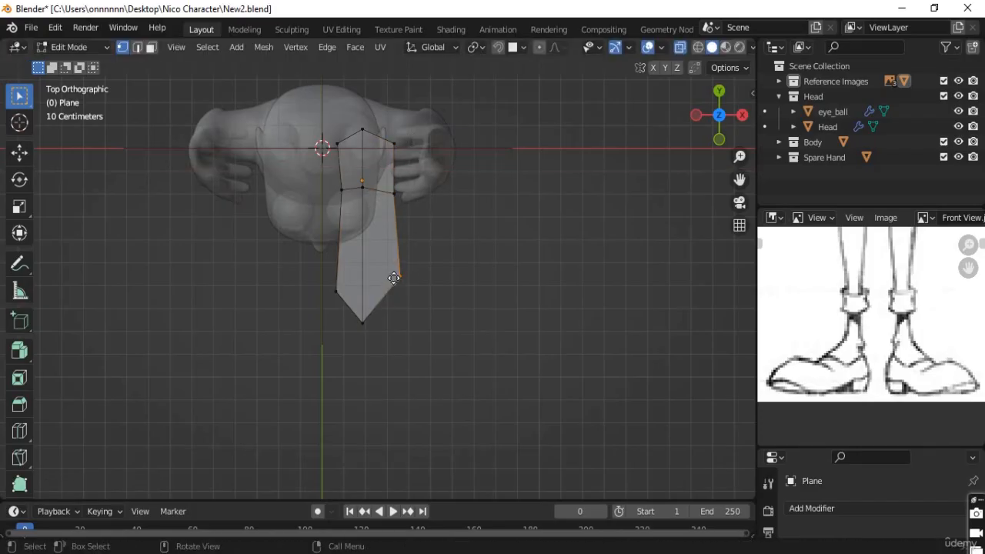
key("g")
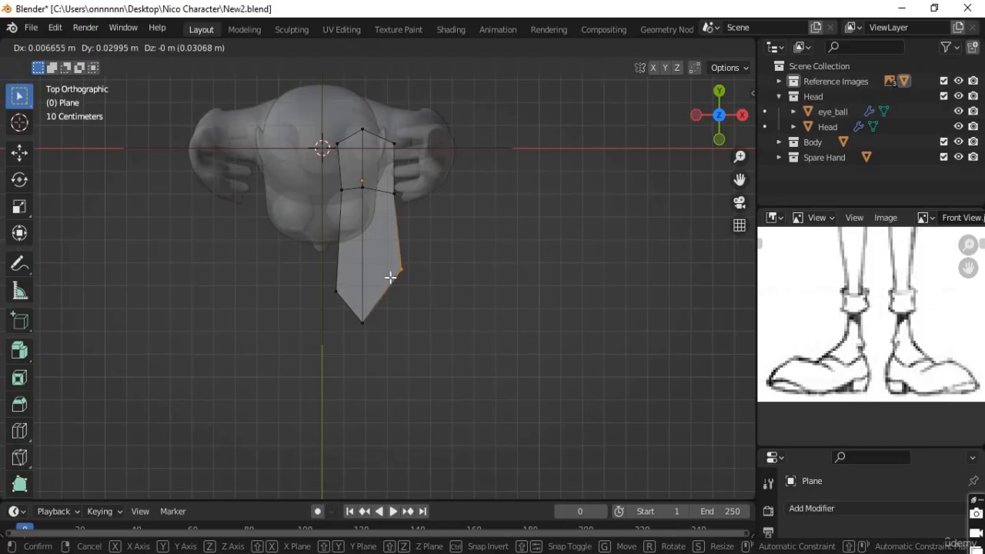
left_click(390, 277)
left_click(329, 293)
key("g")
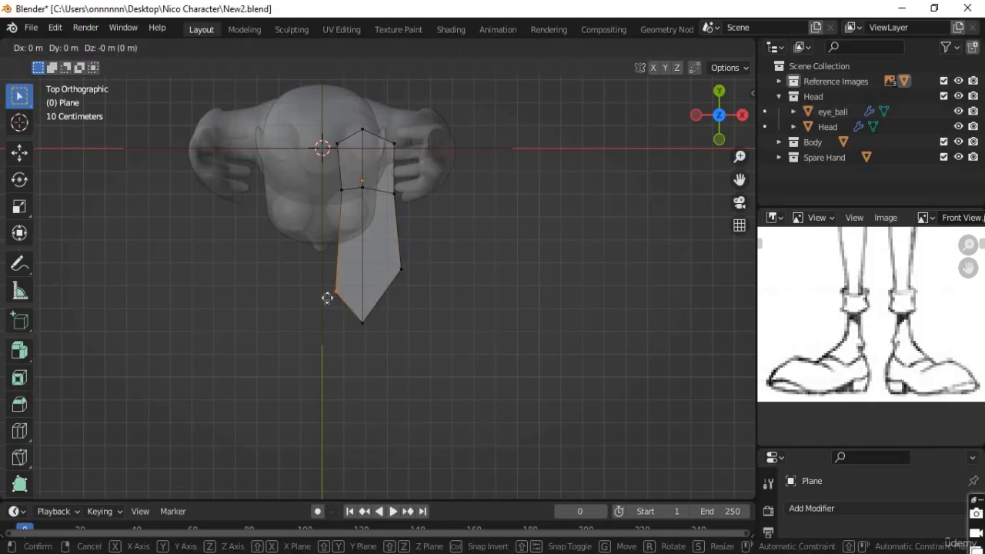
left_click(327, 292)
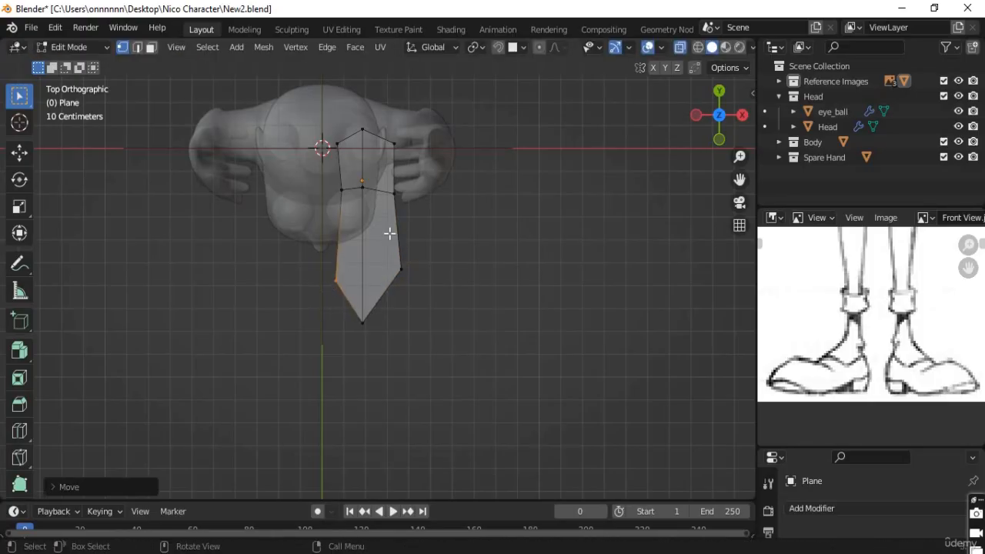
Step: Add a crosswise loop cut about midway between the existing crosswise cut and the toe end
key("ctrl+r")
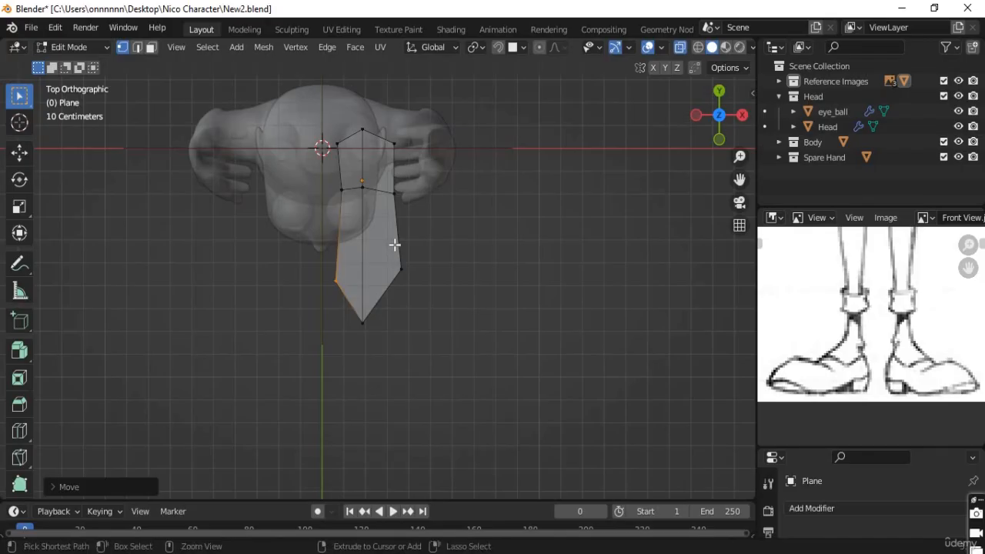
left_click(395, 244)
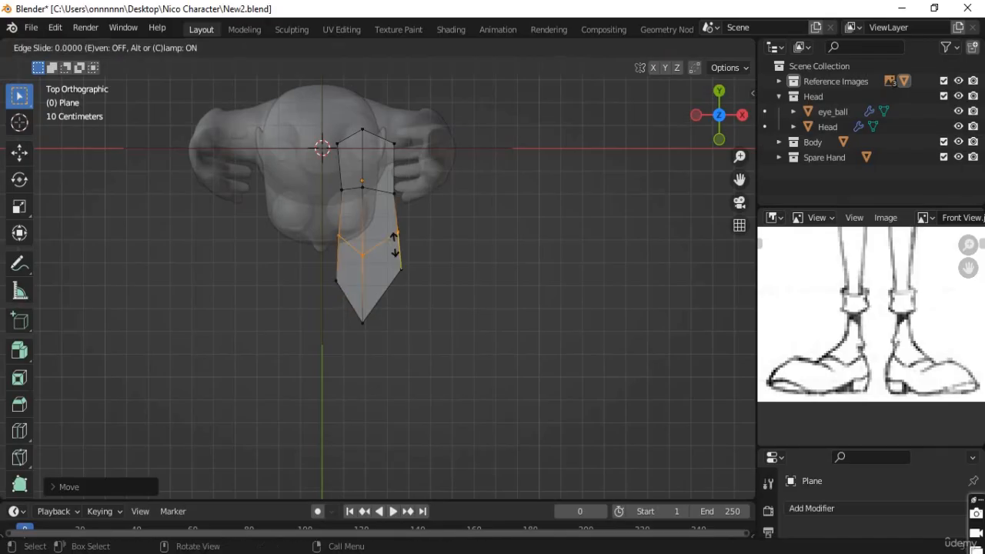
left_click(353, 243)
Step: Move the outer vertex of the front crosswise cut outward about 0.023 m along X
left_click(339, 238)
left_click_drag(388, 224, 409, 242)
key("g")
key("x")
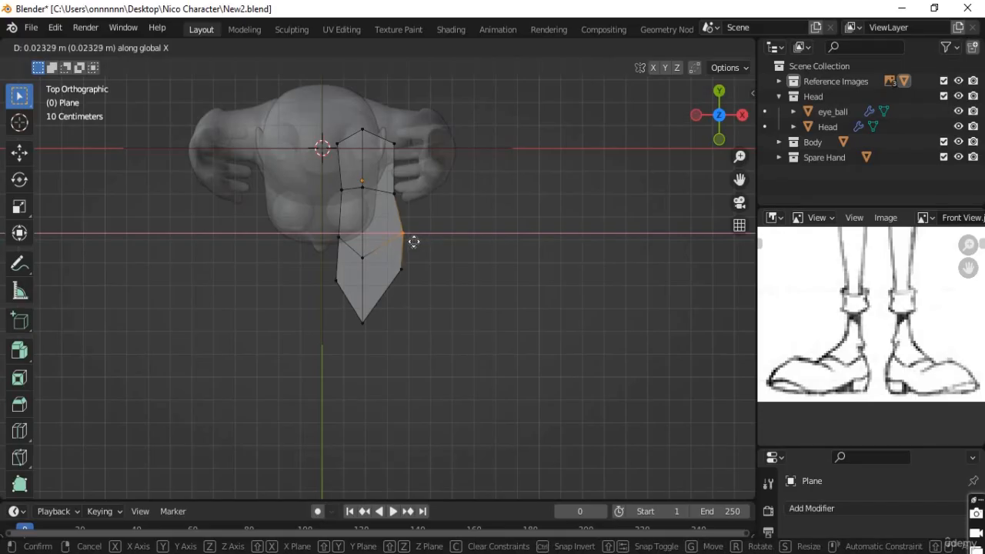
left_click(414, 241)
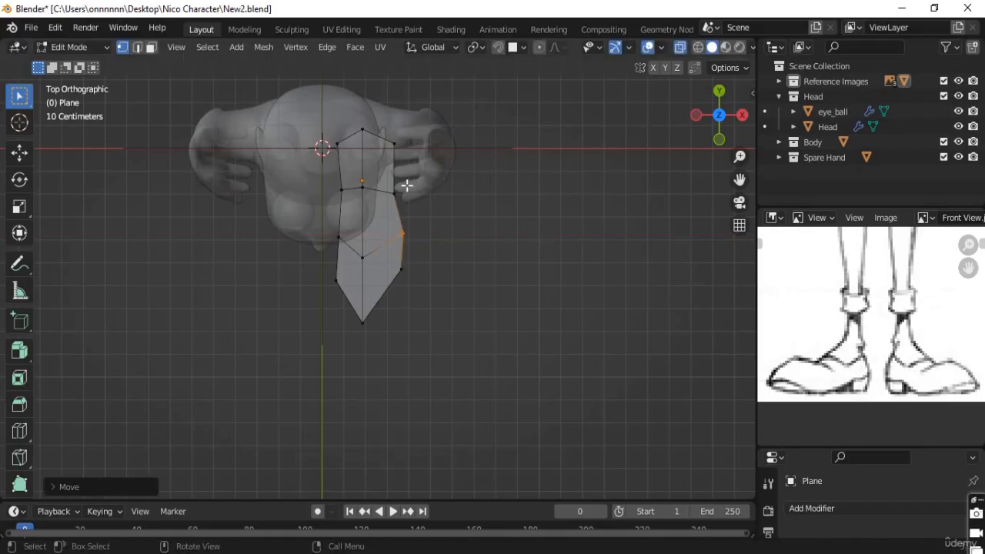
Step: Move the two outer heel-side vertices about 0.01 m outward along X, and shift the outer toe corner slightly outward and toward the toe
left_click_drag(385, 129, 414, 203)
key("g")
key("x")
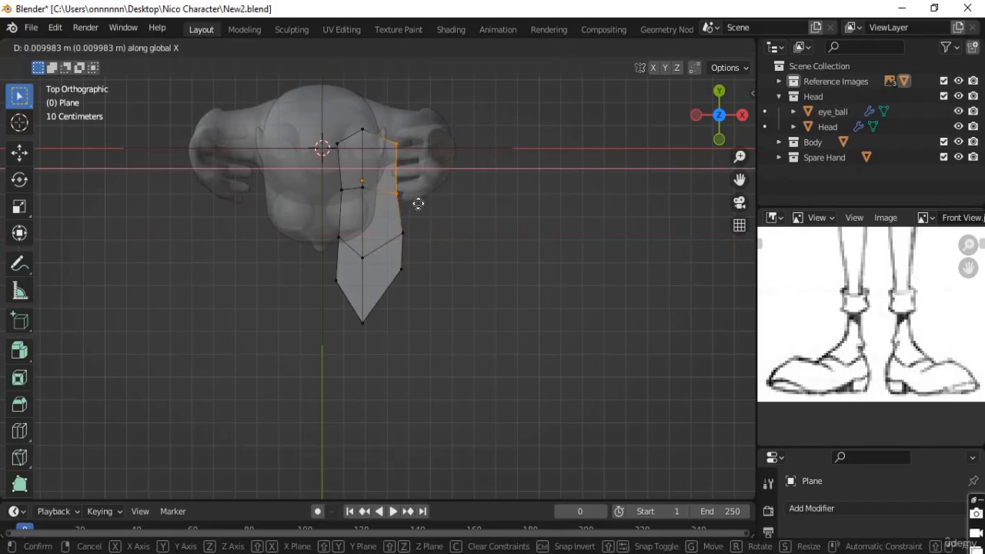
left_click(414, 254)
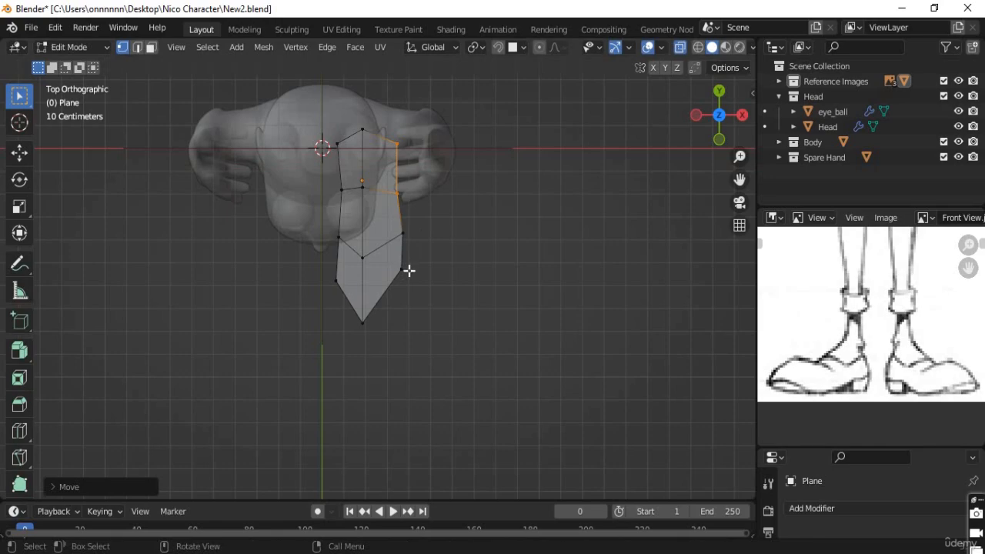
left_click(399, 271)
key("g")
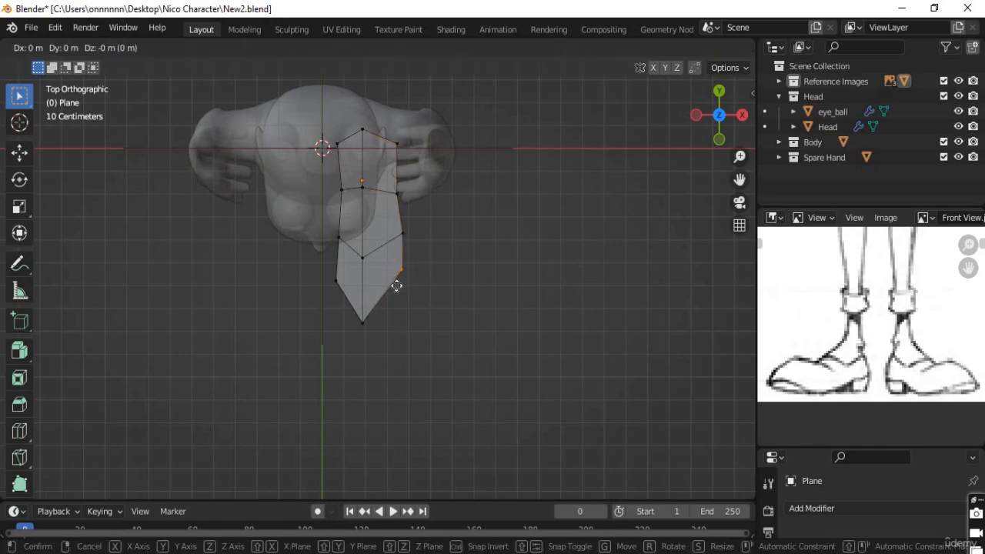
left_click(382, 302)
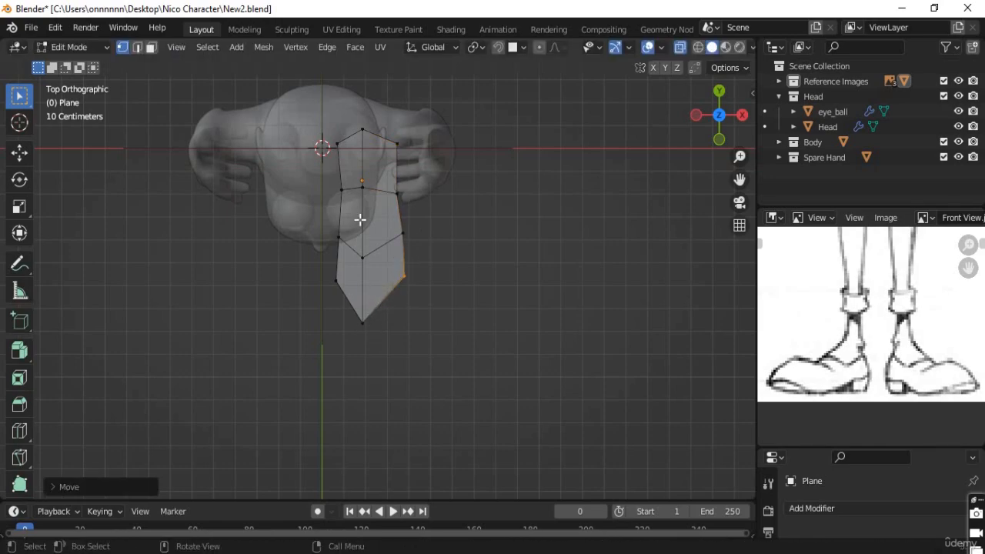
Step: Move the four inner-side vertices slightly along negative X, and the inner vertex of the front crosswise cut about 0.027 m further that way
left_click_drag(322, 297, 343, 184)
key("g")
key("x")
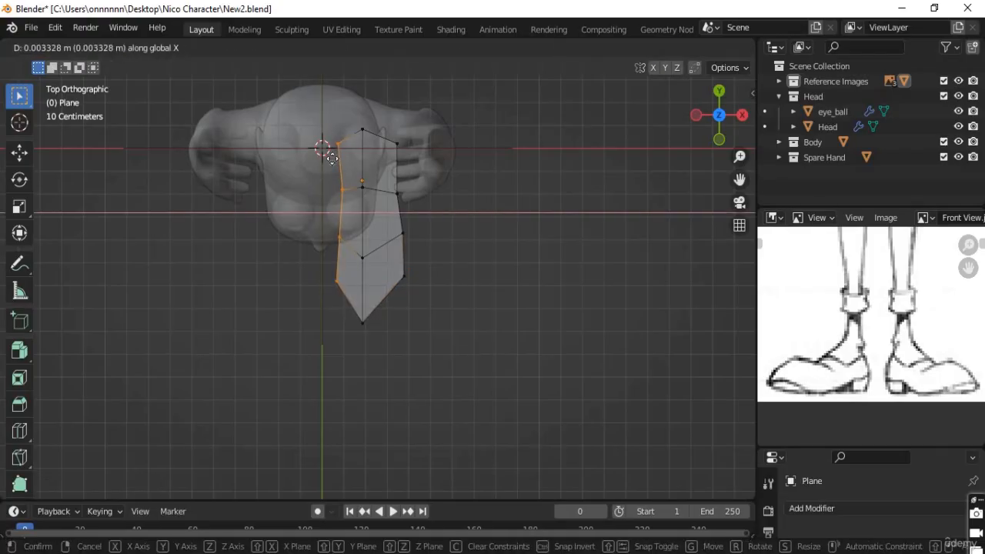
left_click(329, 157)
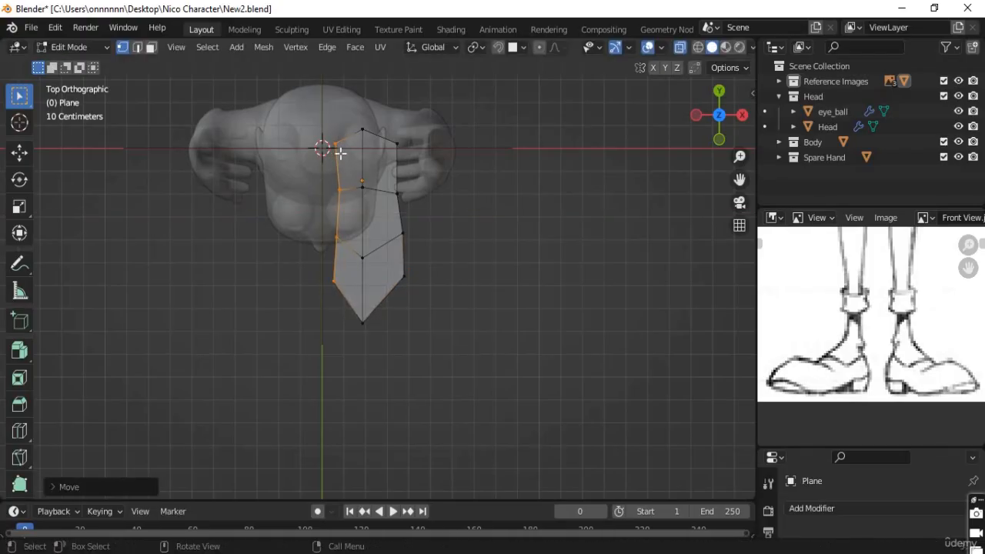
left_click(331, 243)
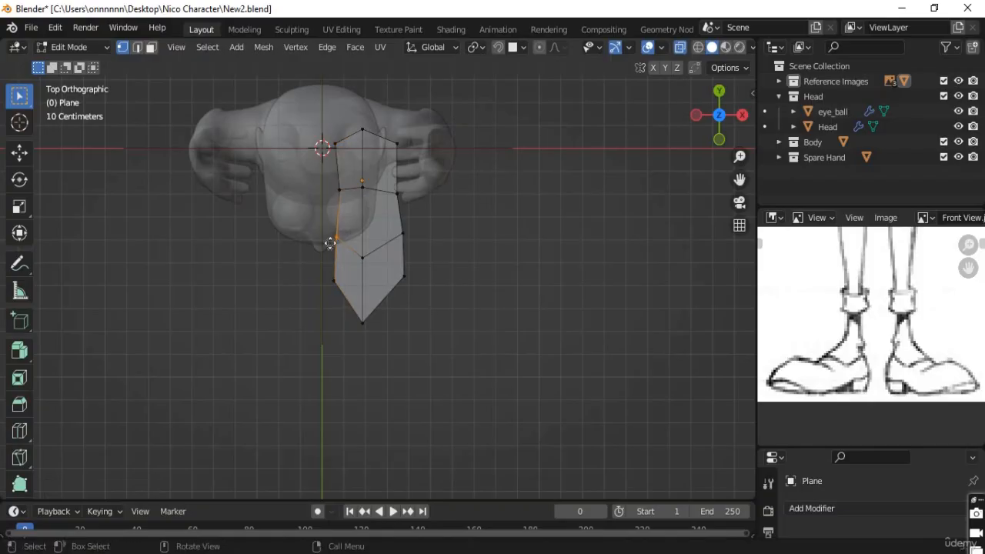
key("g")
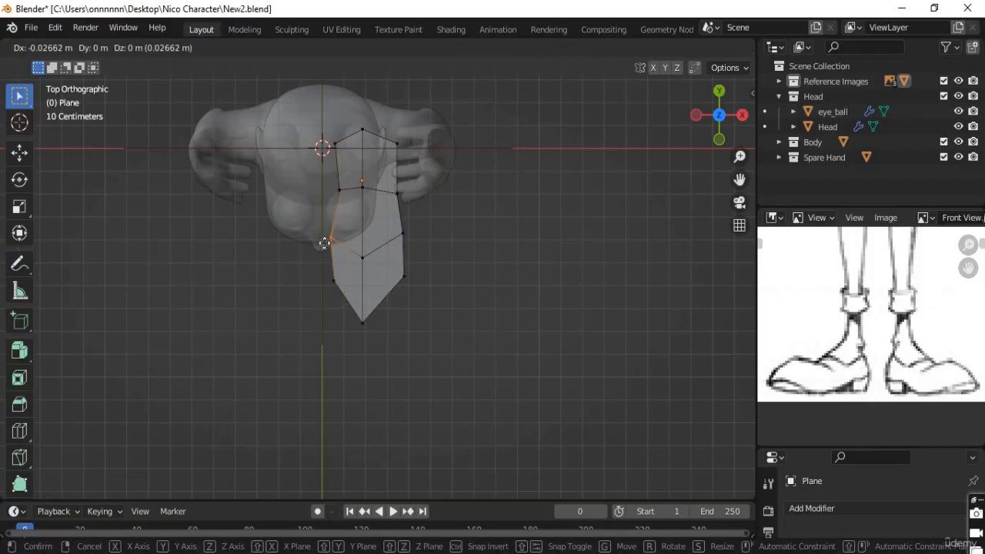
left_click(324, 243)
Step: Connect the two toe corner vertices with a crosswise edge through the sole's centre line
scroll(370, 292, "up", 2)
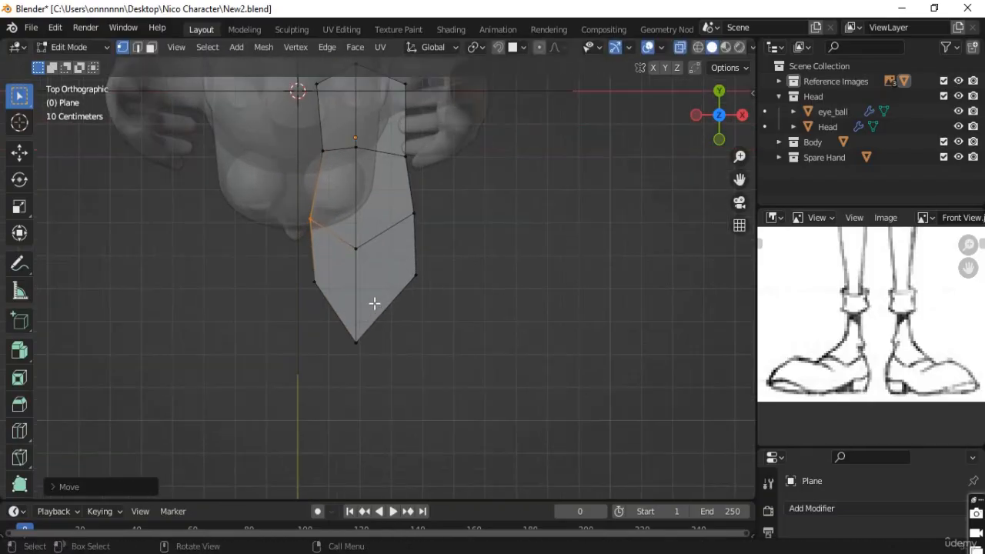
middle_click_drag(374, 304, 254, 180)
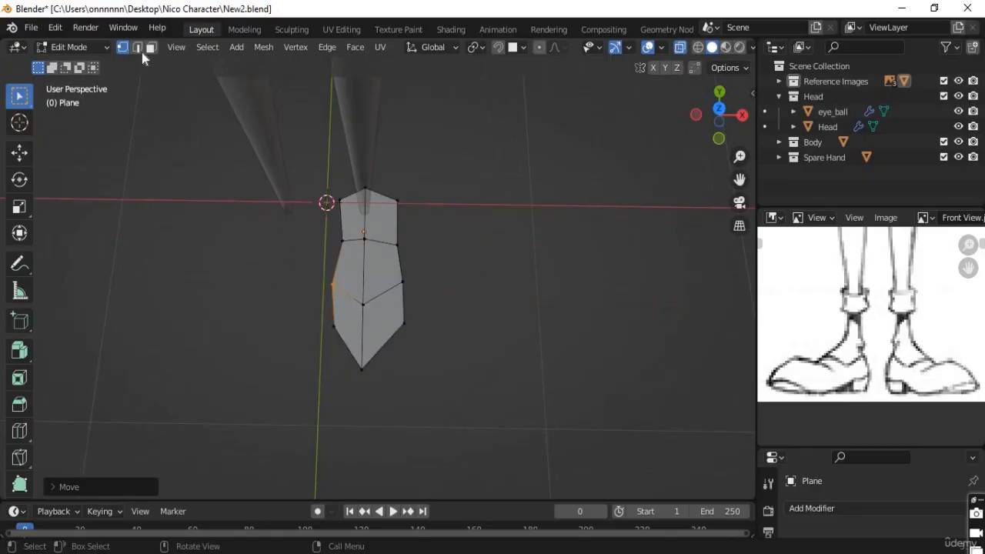
left_click(333, 327)
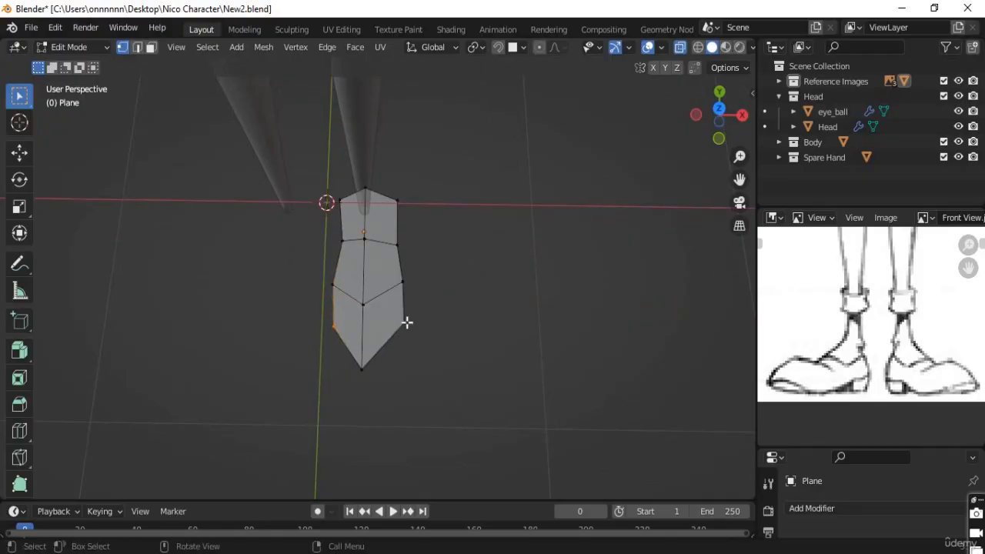
left_click(404, 324, "shift")
scroll(416, 339, "up", 1)
middle_click_drag(443, 327, 401, 329)
left_click(425, 332)
Step: Move the inner and outer vertices of the heel-side crosswise cut slightly toward the sole's centre line, the outer one along X
middle_click_drag(462, 385, 453, 258)
key("g")
key("g")
left_click(375, 256)
key("g")
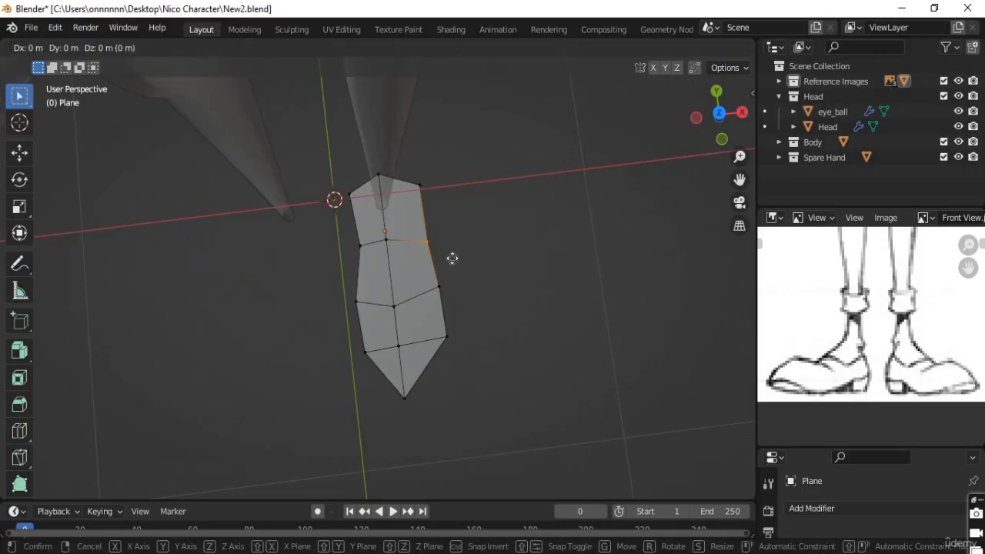
key("x")
left_click(452, 264)
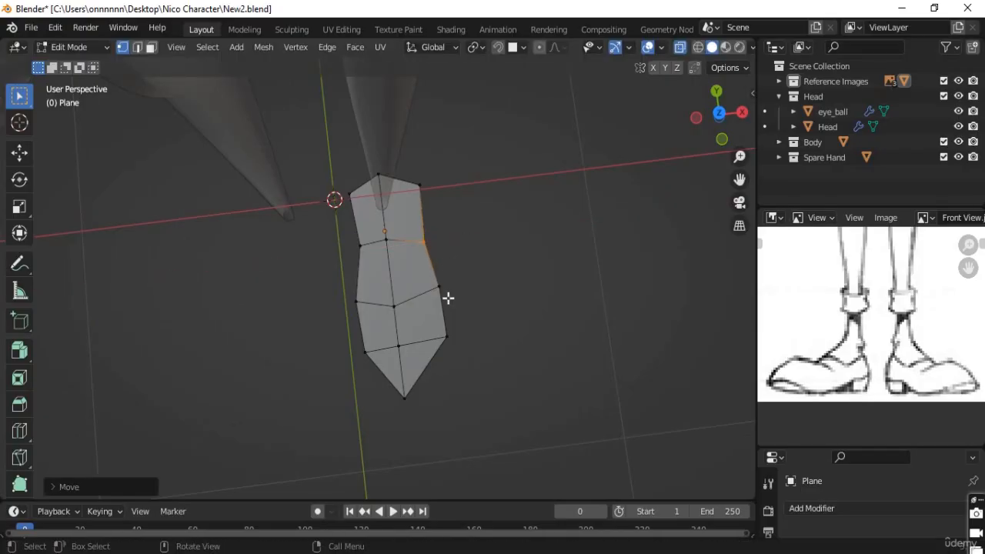
Step: Select all faces of the sole plane and extrude them about 0.08 m upward in the right side view
middle_click_drag(446, 295, 283, 228)
key("KP_3")
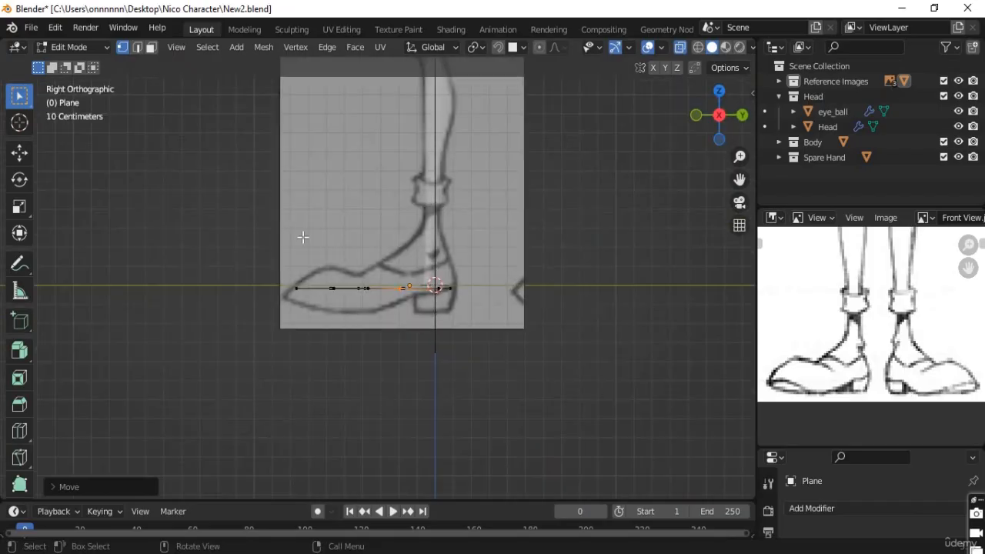
middle_click_drag(408, 337, 194, 144)
left_click(151, 47)
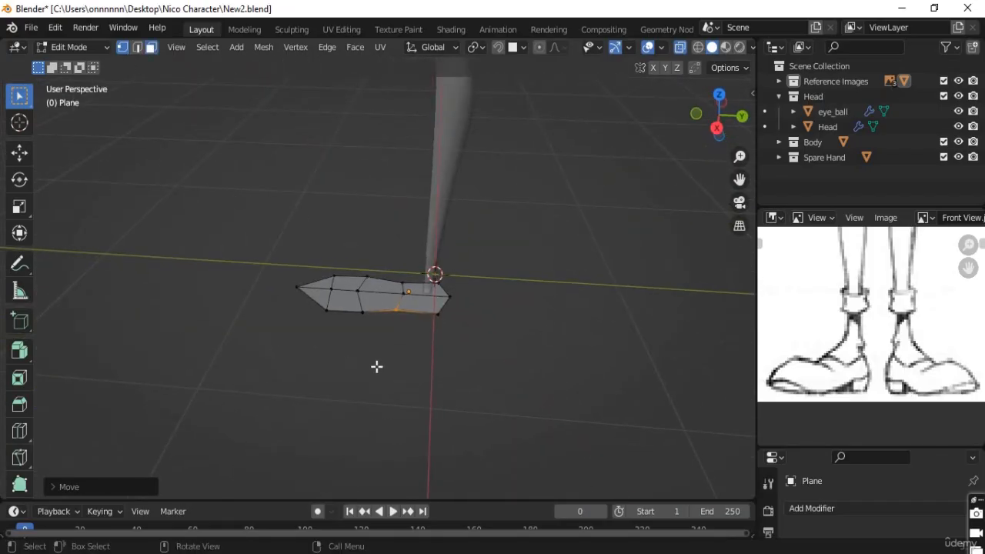
left_click(346, 306)
middle_click_drag(346, 306, 347, 359)
left_click(317, 347, "shift")
left_click(326, 331, "shift")
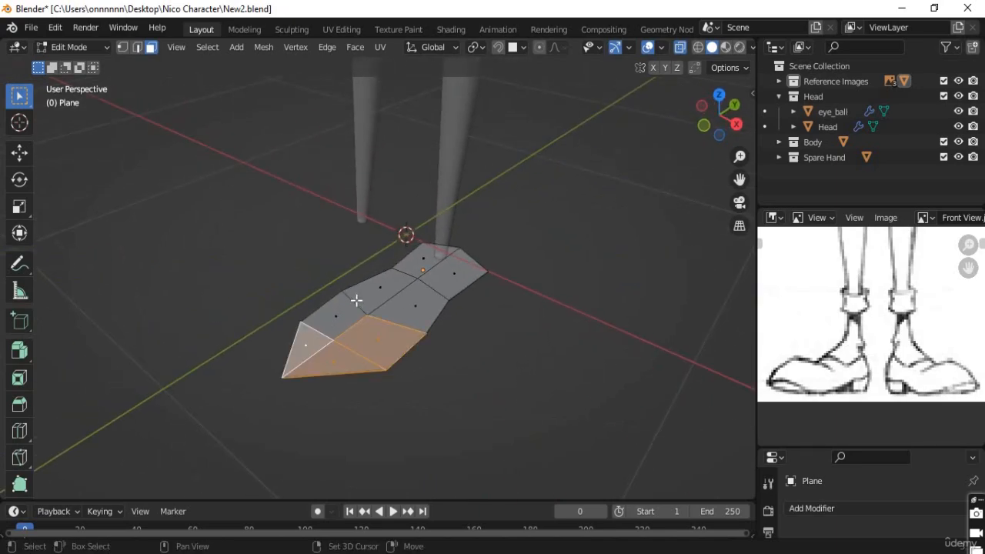
left_click(356, 300, "shift")
left_click(411, 301, "shift")
left_click(425, 258, "shift")
left_click(439, 283, "shift")
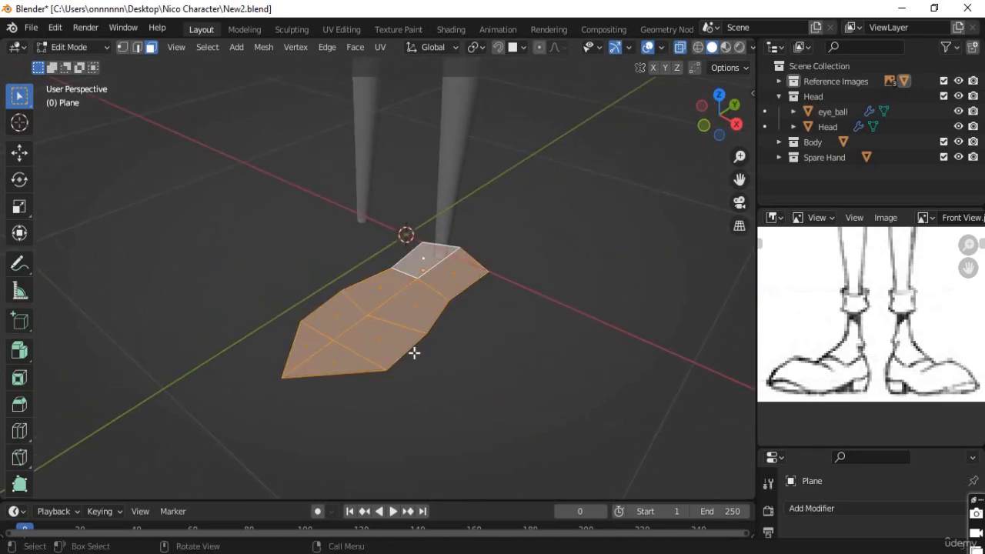
middle_click_drag(414, 352, 352, 292)
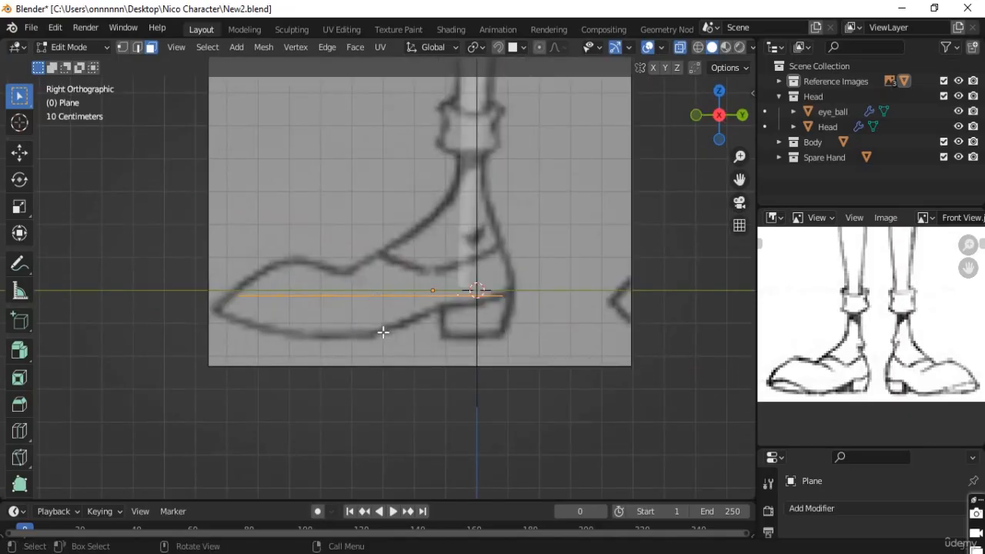
mouse_move(384, 332)
middle_mouse_down()
mouse_move(382, 357)
mouse_move(381, 333)
middle_mouse_up()
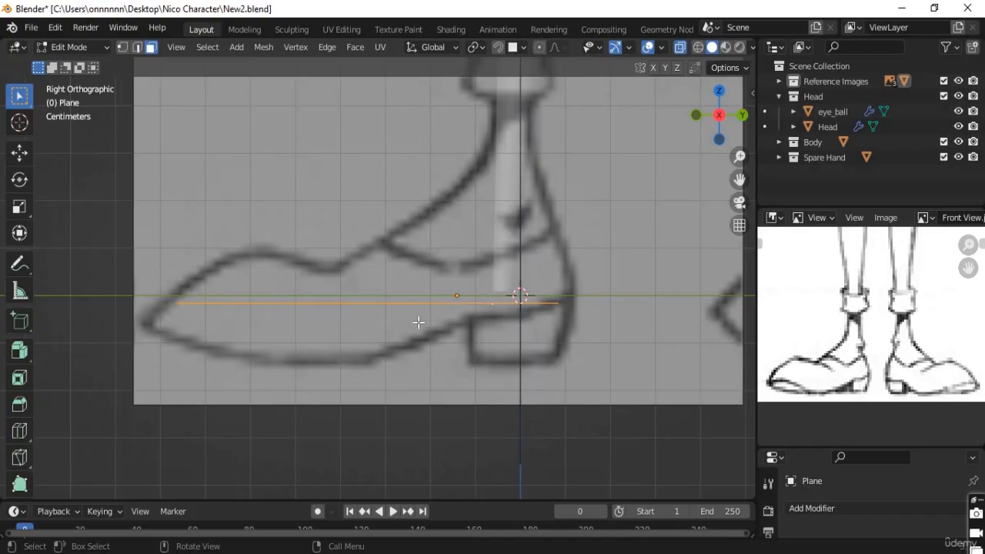
key("e")
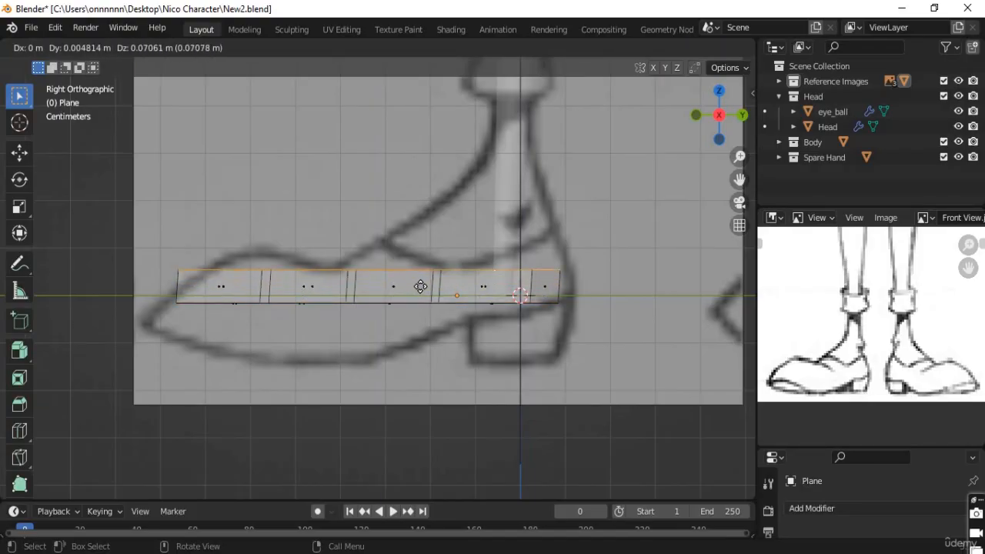
left_click(421, 283)
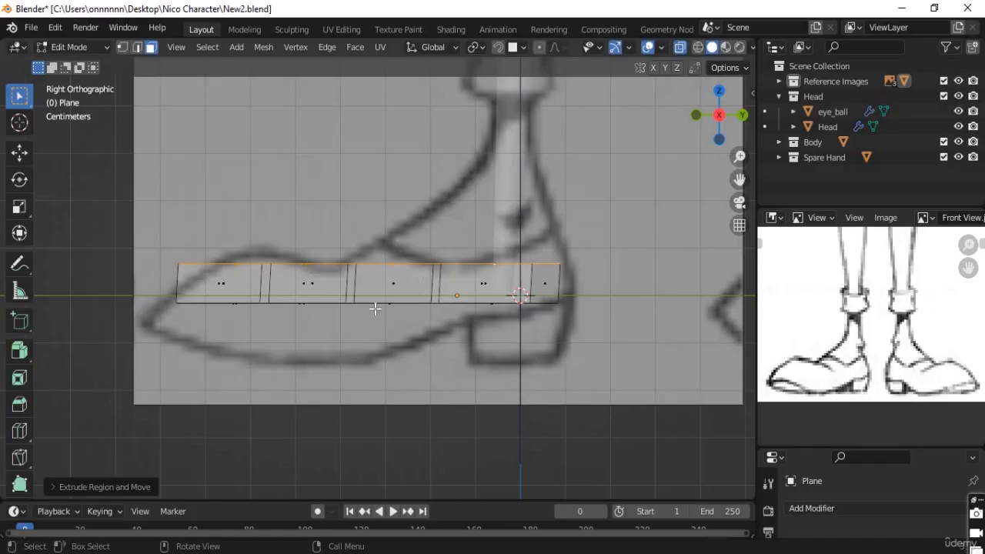
Step: Lower all vertices of the front half of the sole about 0.109 m along Z to follow the reference drawing
middle_click_drag(351, 303, 385, 352)
left_click(122, 47)
left_click_drag(139, 234, 402, 363)
key("g")
key("z")
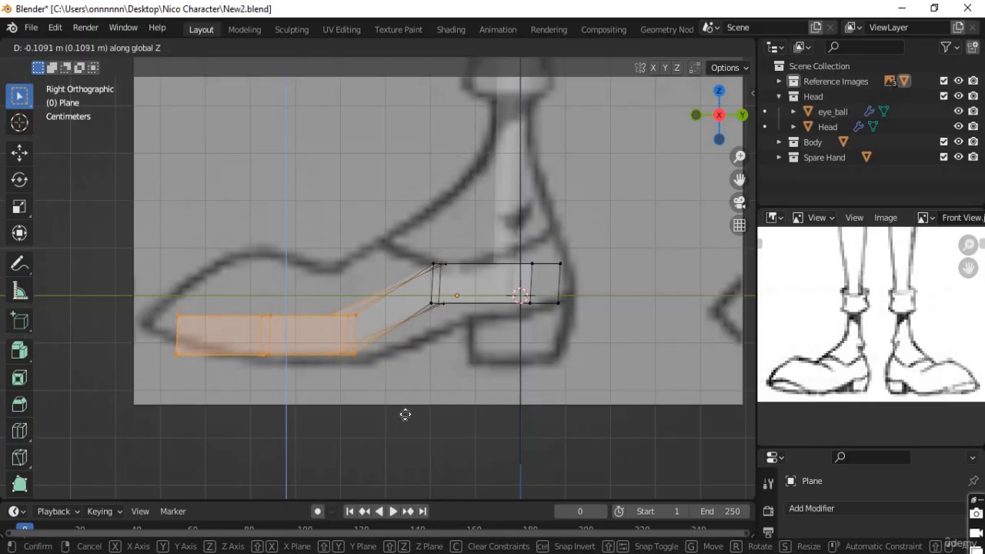
left_click(406, 415)
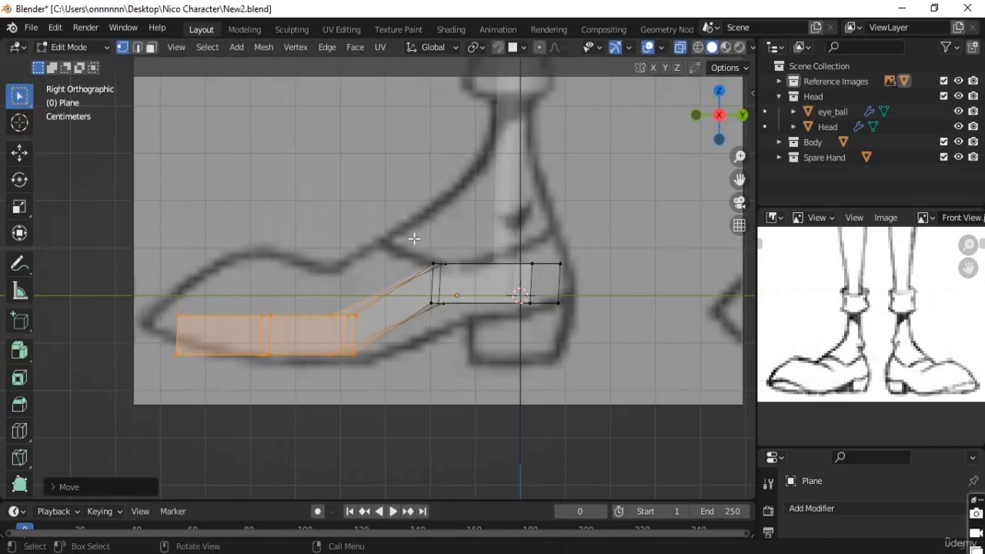
Step: Lower the vertices of the heel-side crosswise cut about 0.05 m along Z
left_click_drag(414, 240, 461, 319)
key("g")
key("z")
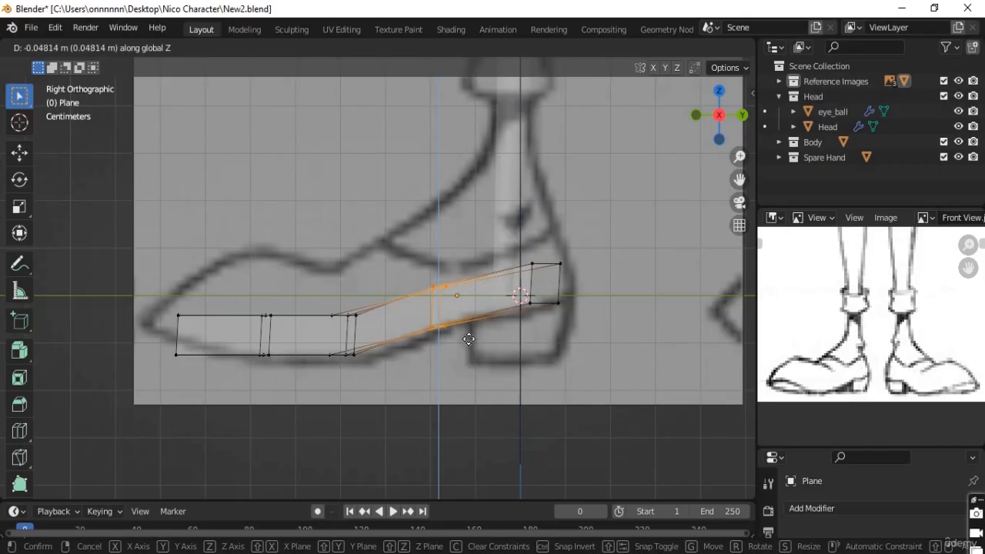
left_click(468, 338)
Step: Shift the heel-end vertices slightly backward, and the heel-side crosswise cut about 0.043 m backward in Y and 0.005 m up
left_click_drag(502, 225, 568, 322)
key("g")
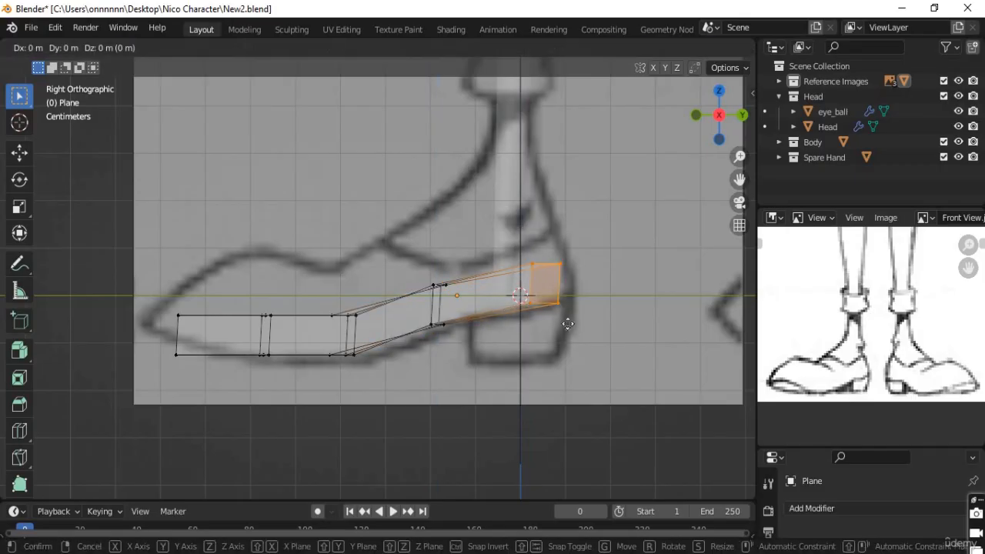
left_click(570, 326)
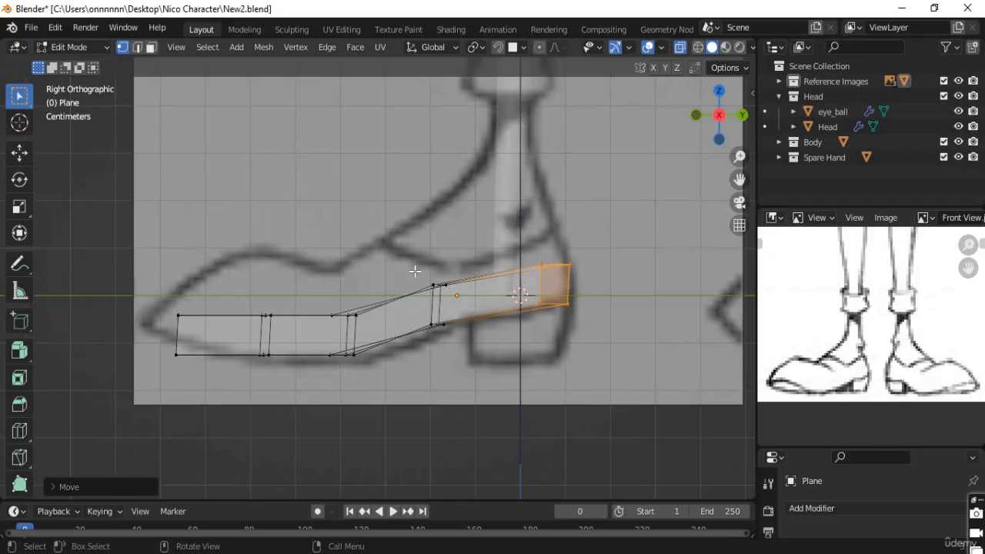
left_click_drag(416, 270, 463, 341)
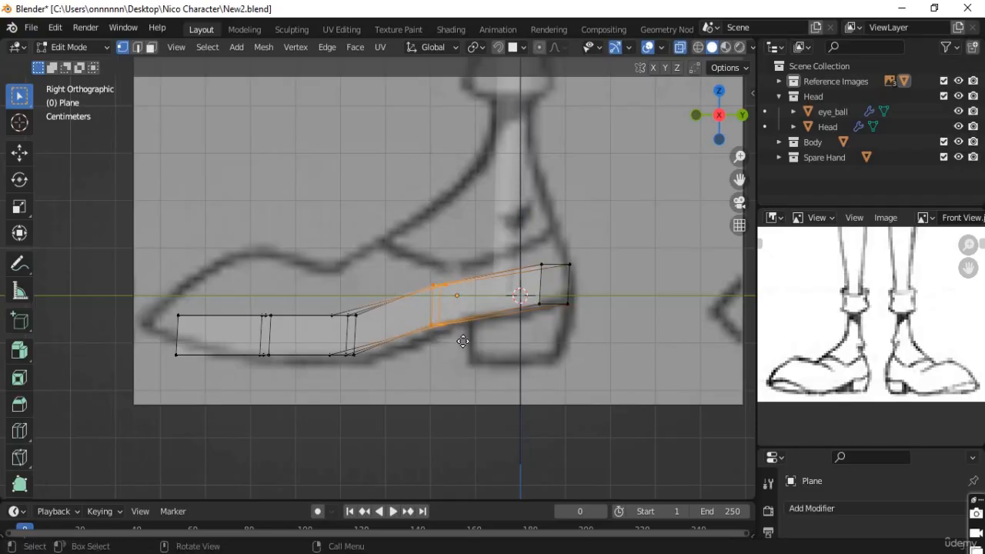
key("g")
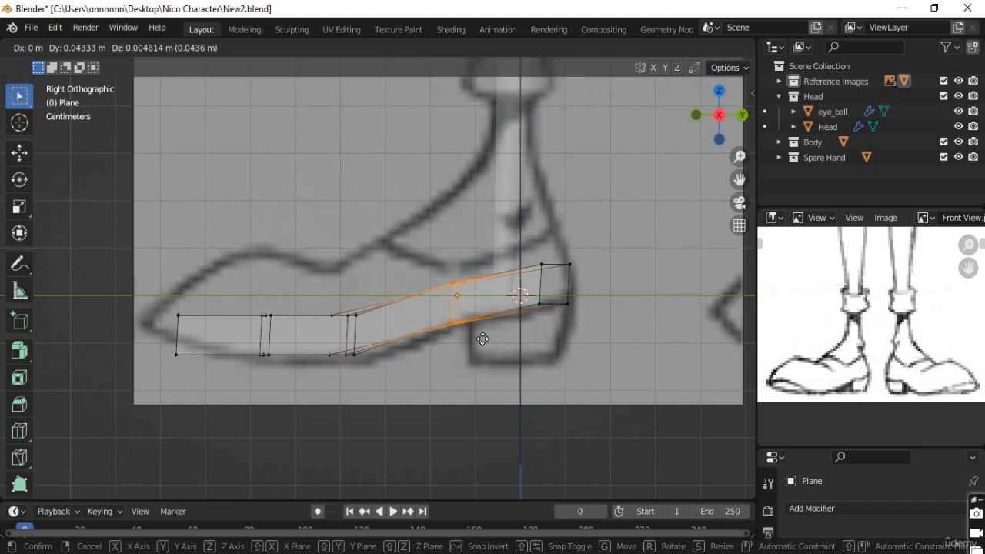
left_click(482, 339)
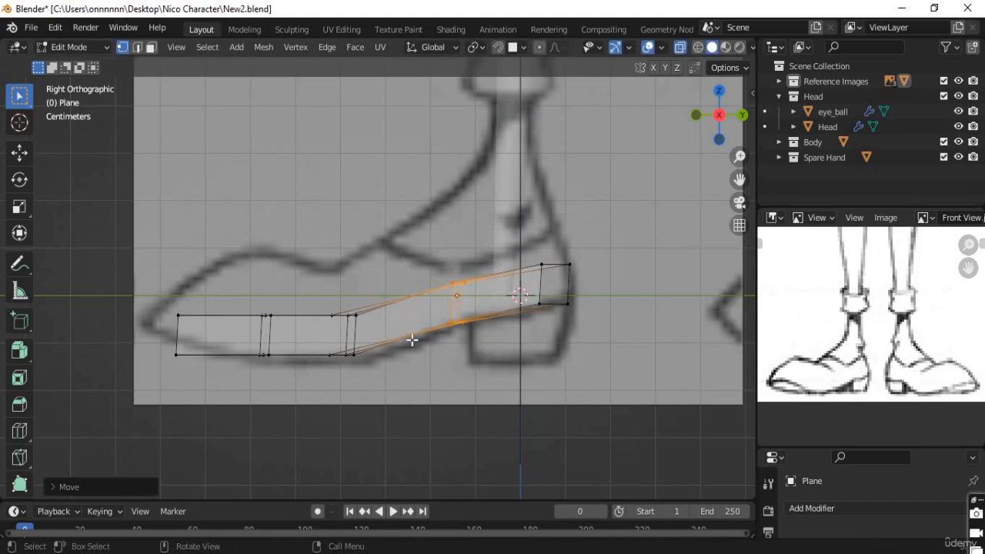
Step: Move the toe tip's vertices forward and upward to the reference outline and rotate them about 13°
middle_click_drag(399, 338, 413, 356)
left_click_drag(194, 301, 166, 367)
middle_click_drag(198, 337, 270, 326, "shift")
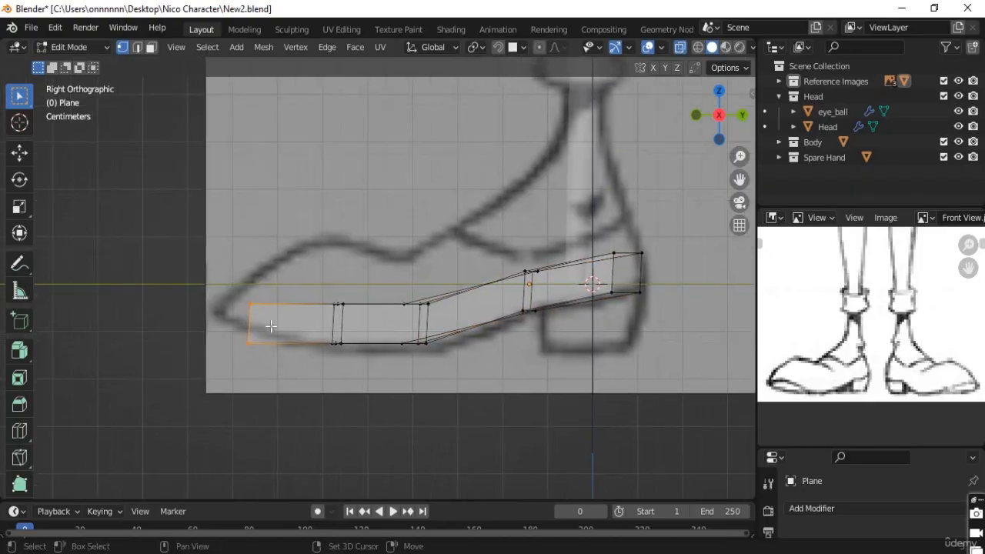
key("g")
left_click(264, 330)
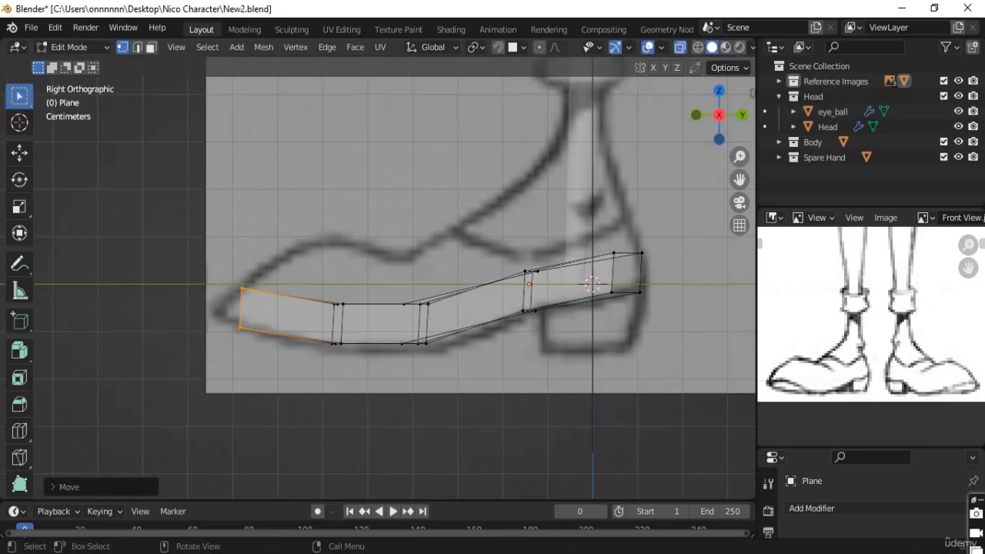
key("r")
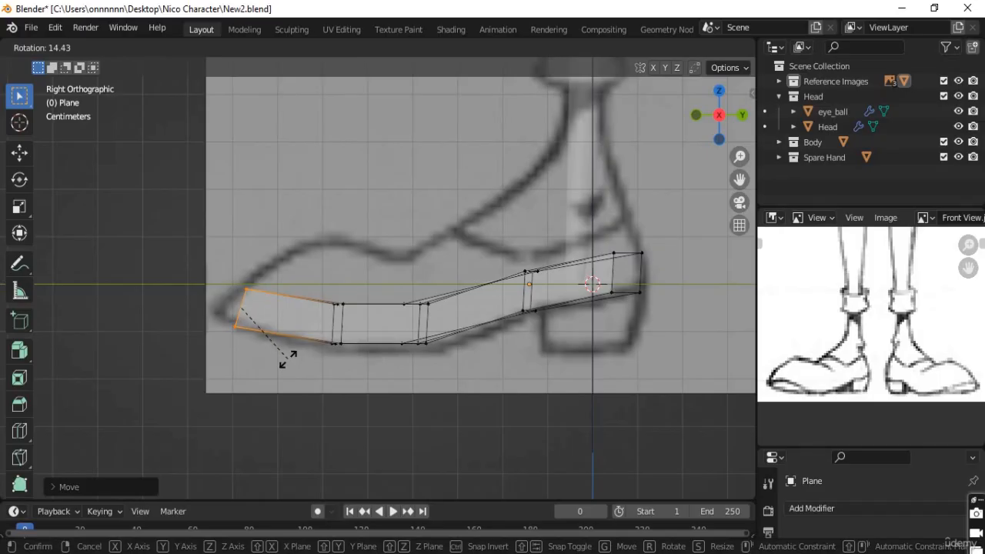
right_click(288, 360)
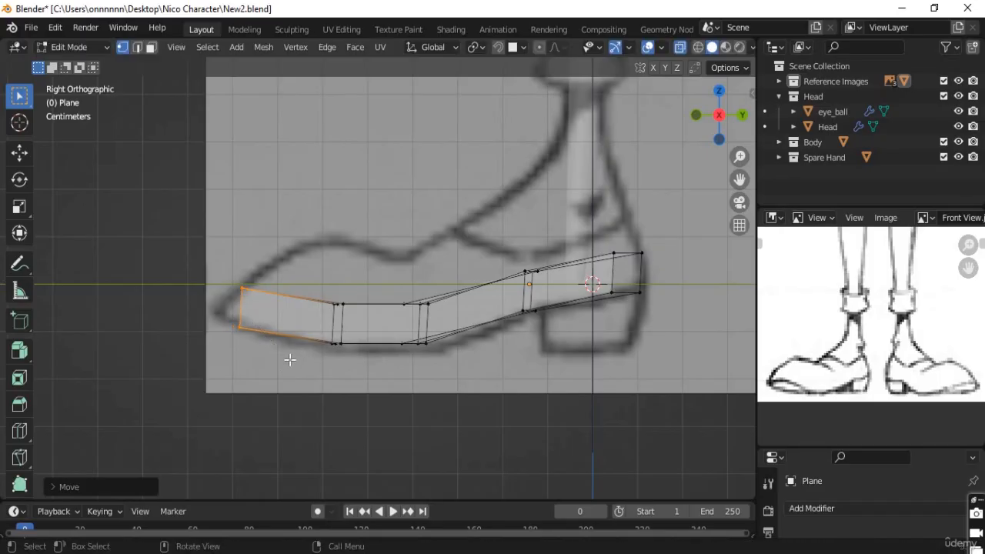
key("r")
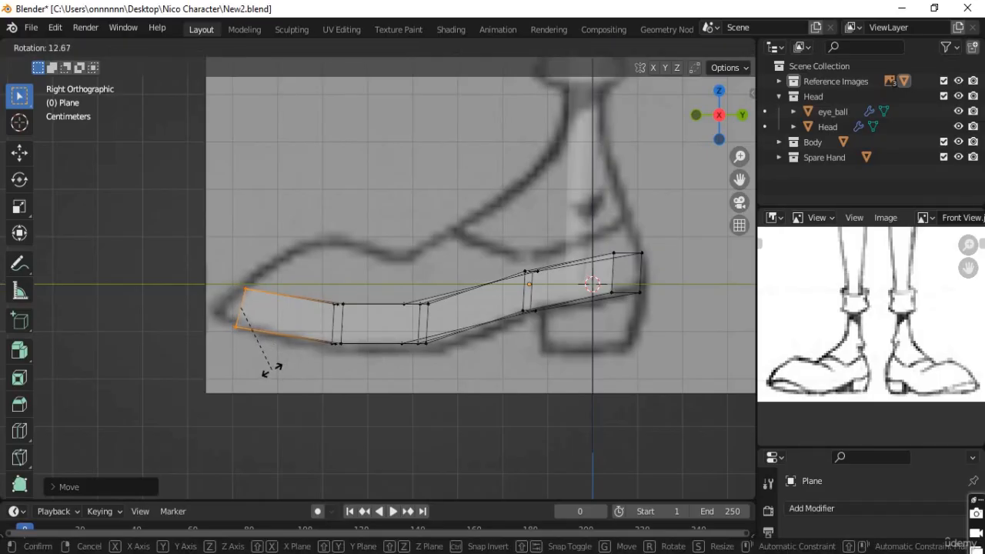
left_click(272, 370)
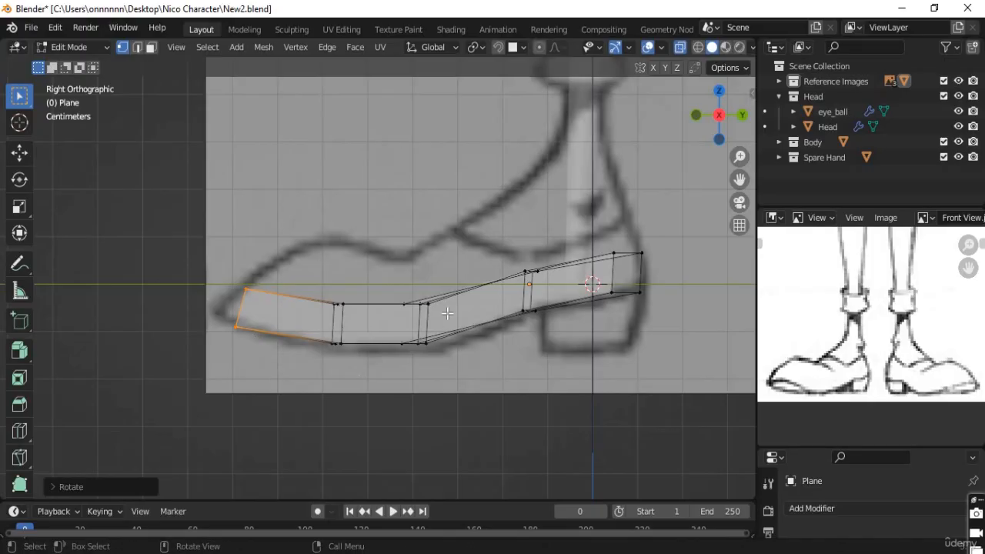
Step: Select the two underside faces at the sole's heel end and compare them with the side reference drawing
scroll(485, 312, "down", 3)
scroll(433, 351, "up", 4)
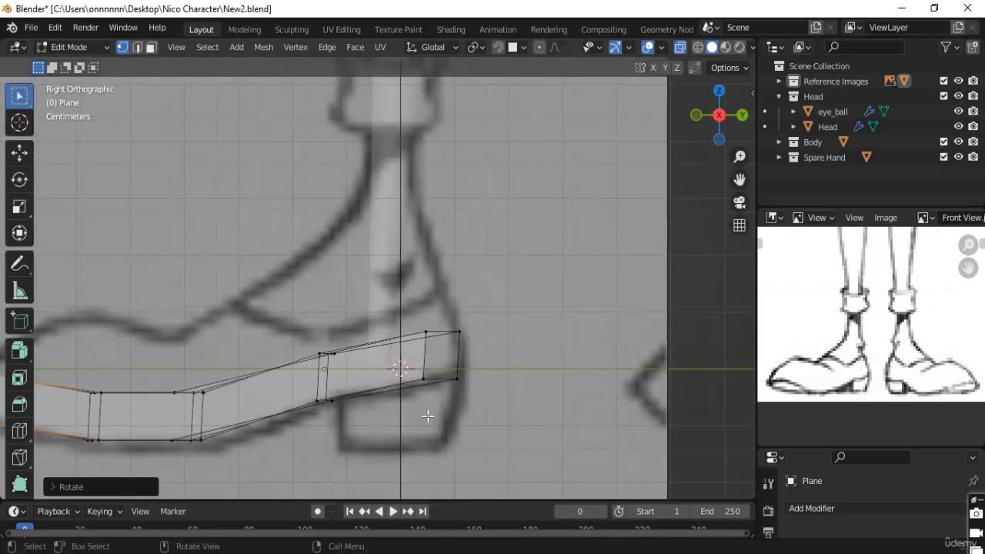
middle_click_drag(429, 413, 385, 353)
key("KP_3")
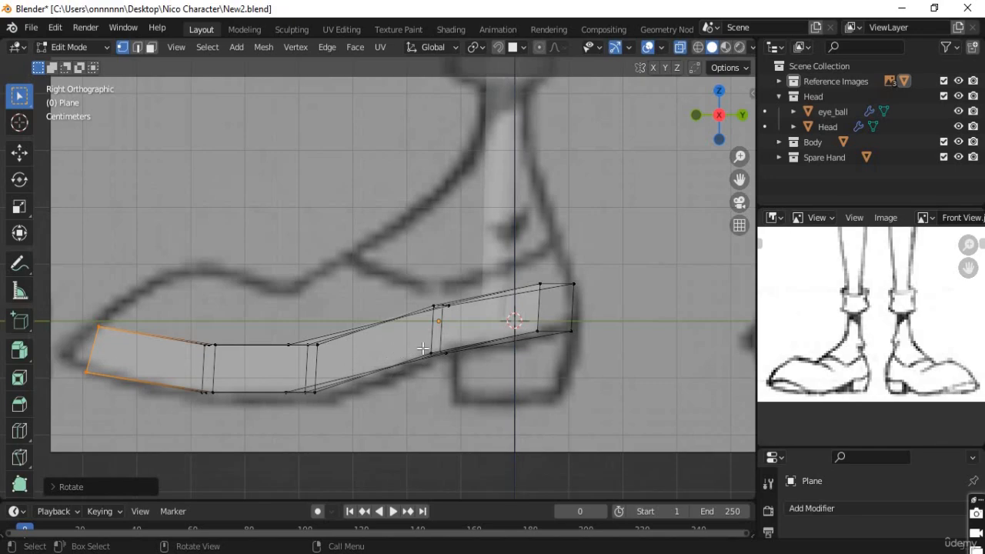
middle_click_drag(531, 356, 445, 287)
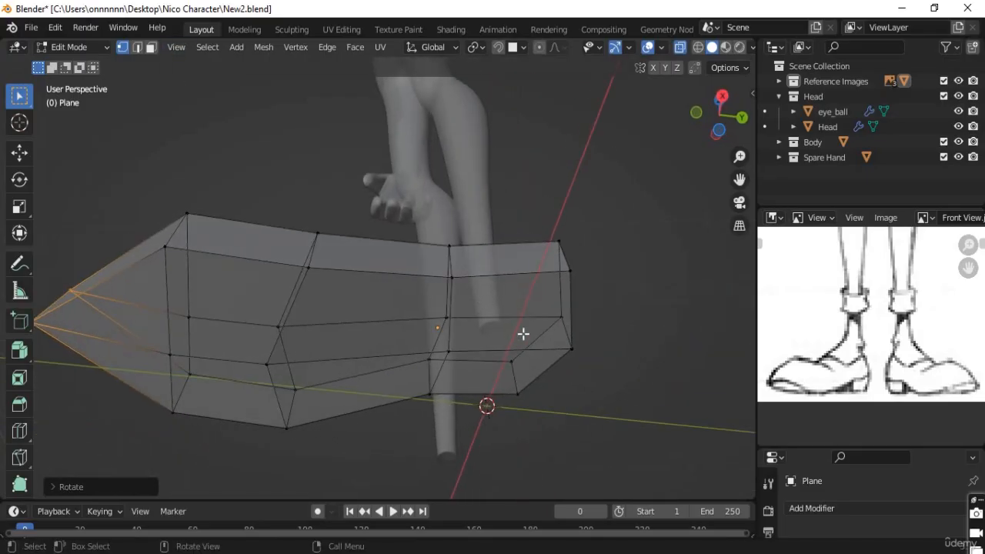
left_click(452, 277)
key("alt+z")
left_click(152, 48)
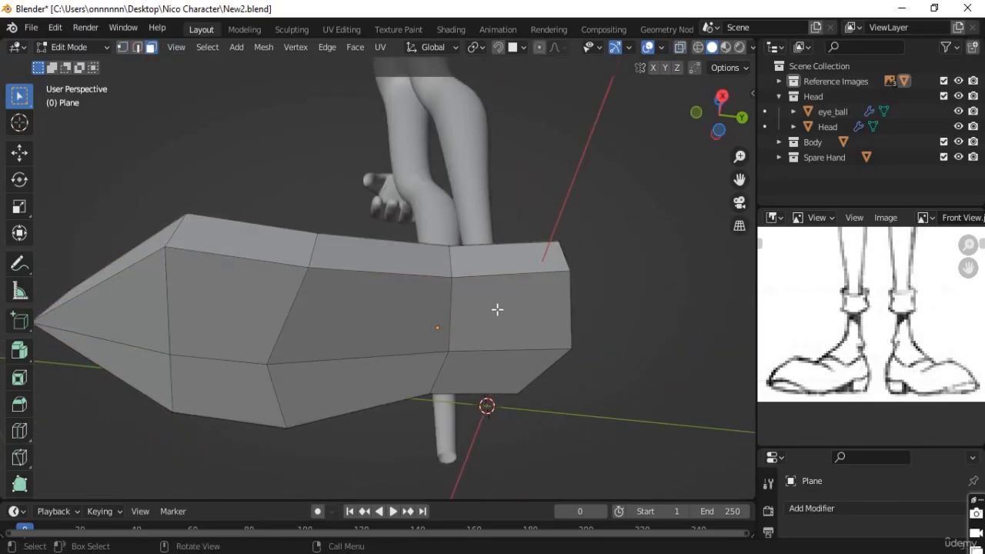
left_click(497, 332)
left_click(492, 356, "shift")
key("KP_3")
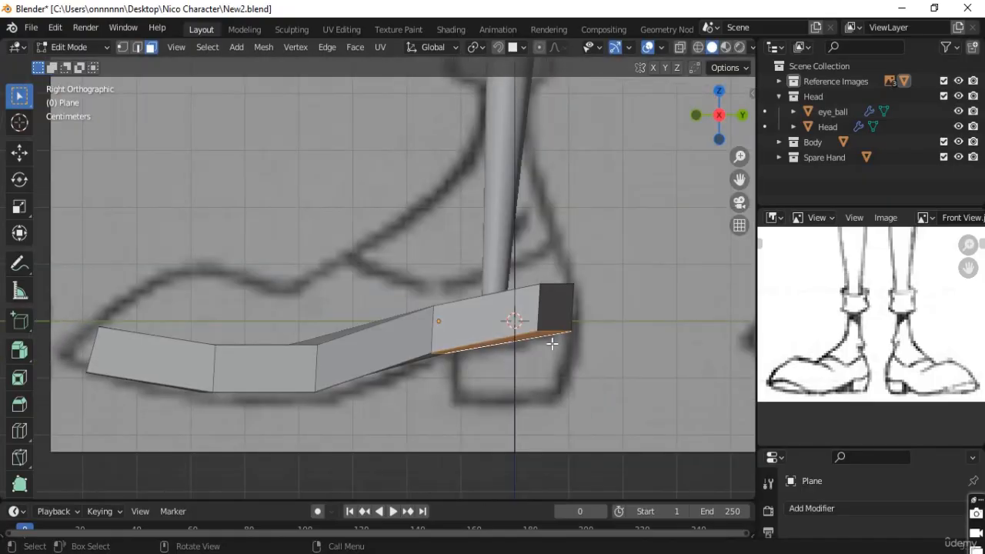
key("alt+z")
left_click(441, 340, "shift")
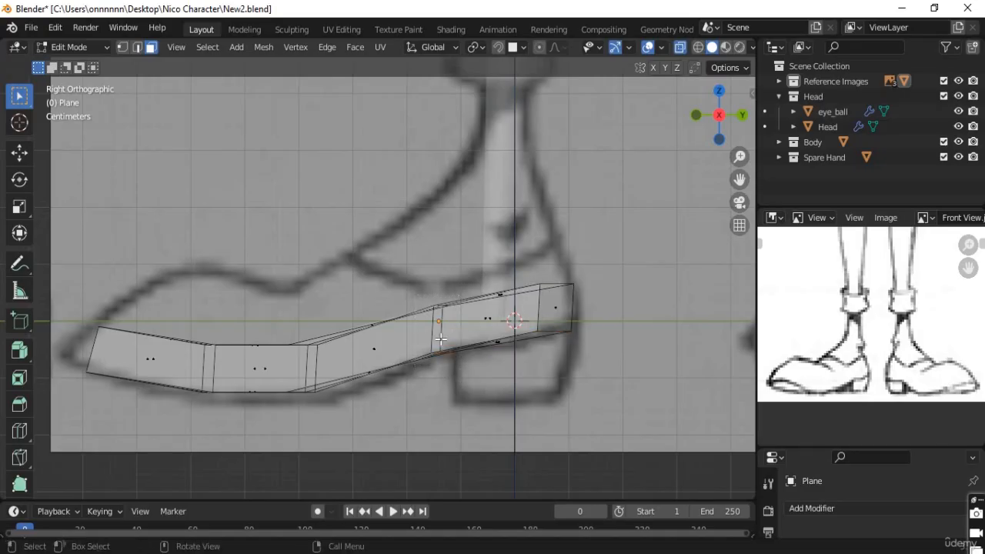
Step: Shift the heel-side crosswise cut and the heel-end vertices slightly backward to match the reference heel
key("1")
left_click(460, 352, "alt")
key("g")
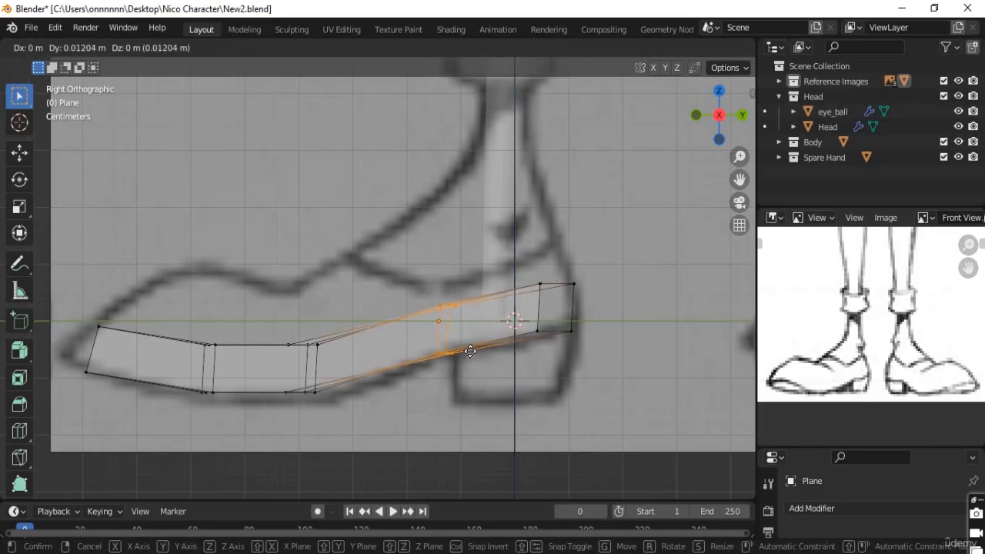
left_click(477, 346)
left_click(588, 352, "alt")
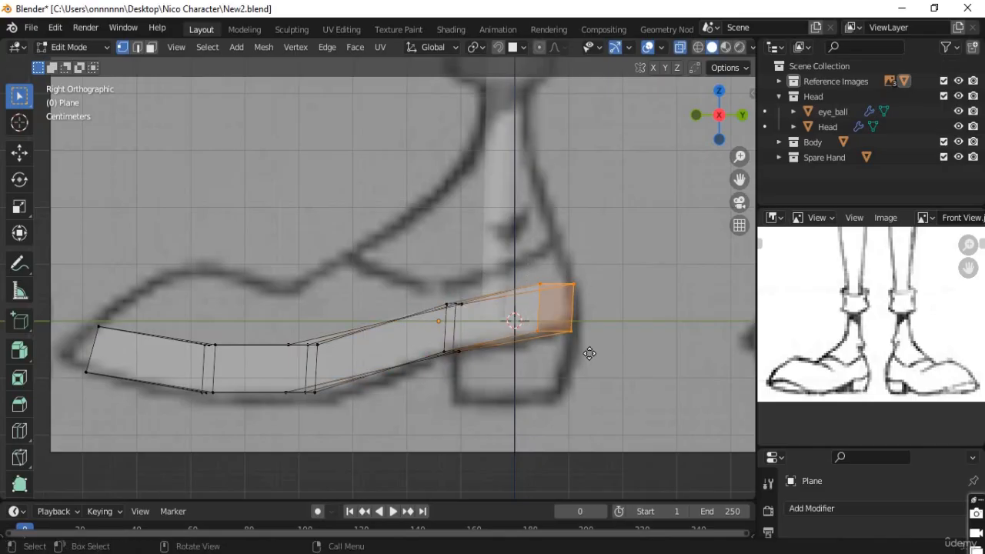
key("g")
left_click(593, 351)
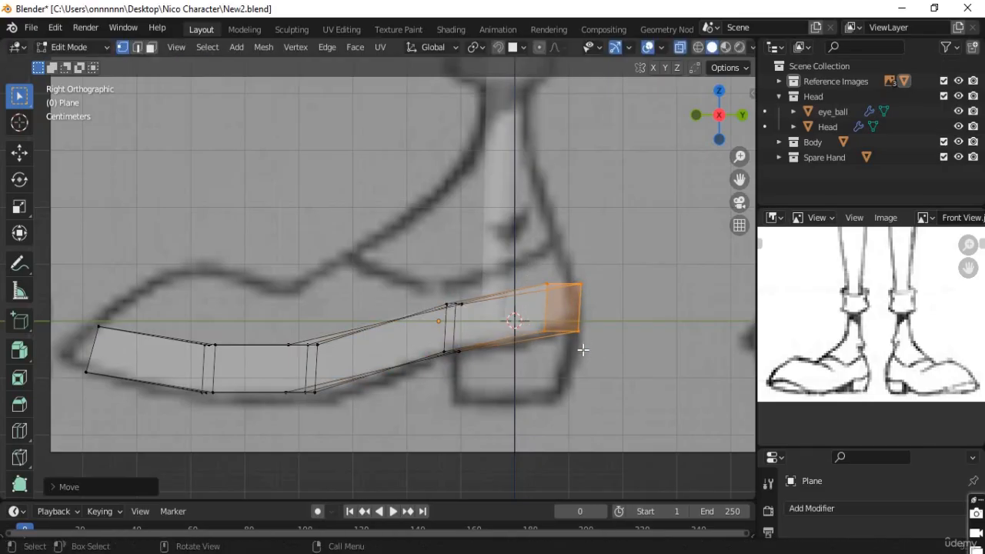
Step: Inset the two underside faces at the sole's heel end by about 0.128 m
middle_click_drag(583, 347, 583, 391)
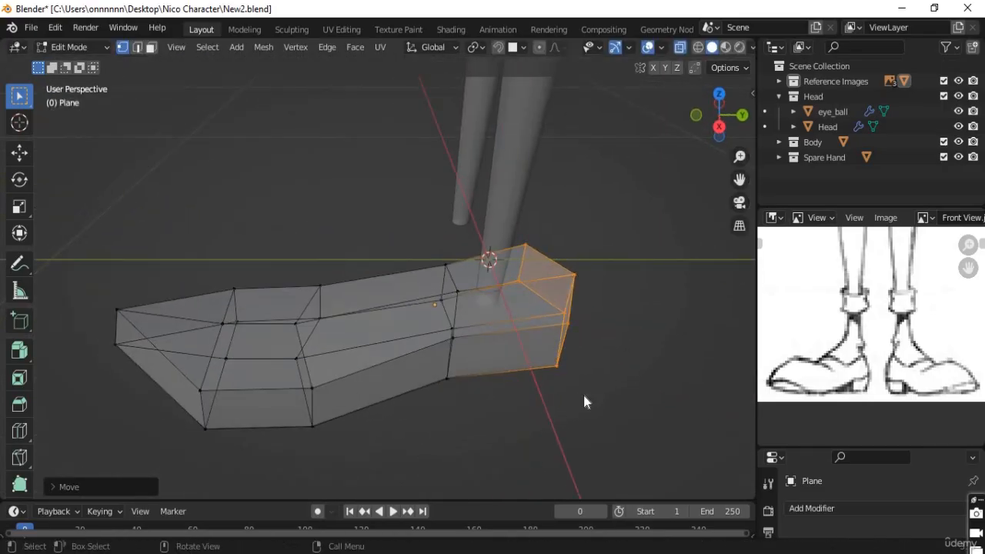
key("Tab")
middle_click_drag(527, 301, 524, 266)
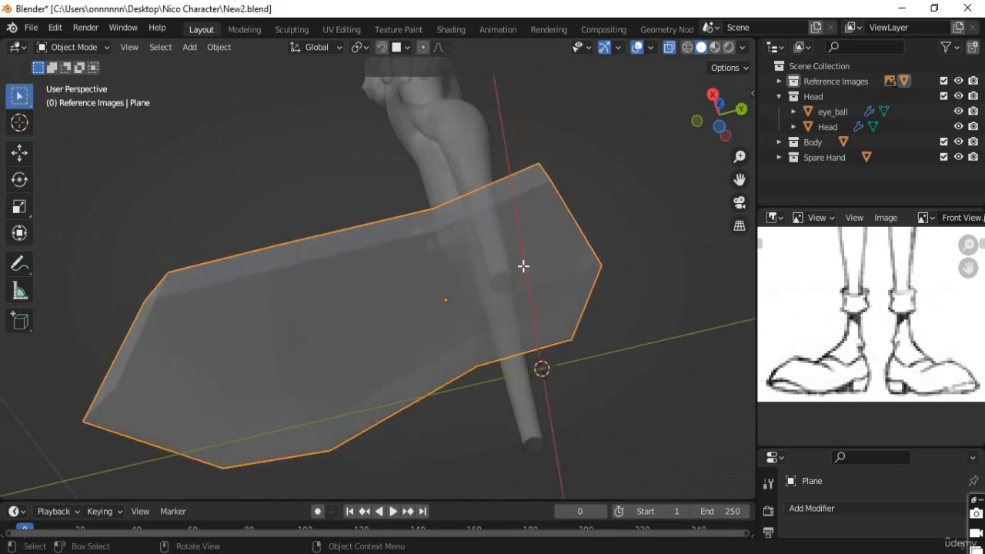
key("Tab")
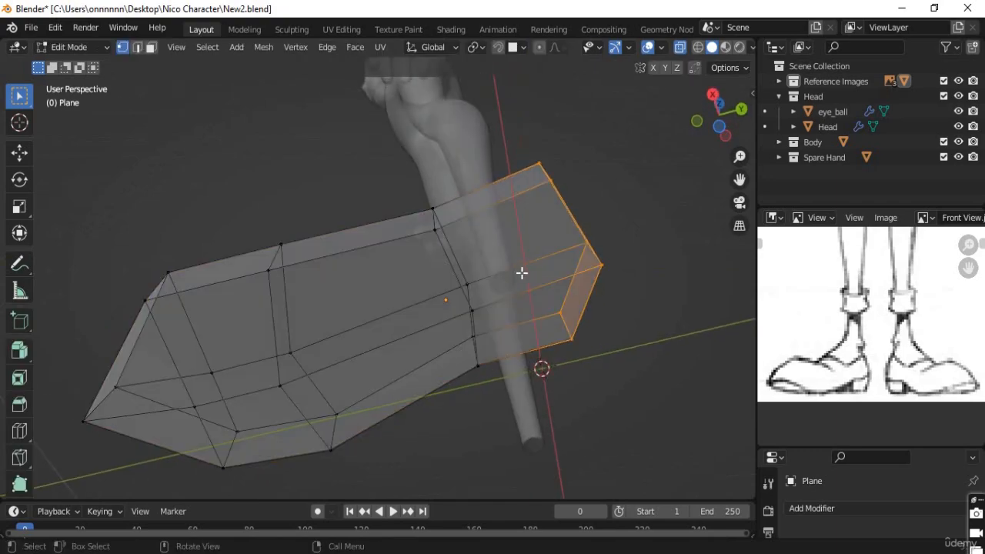
left_click(152, 47)
left_click(533, 311)
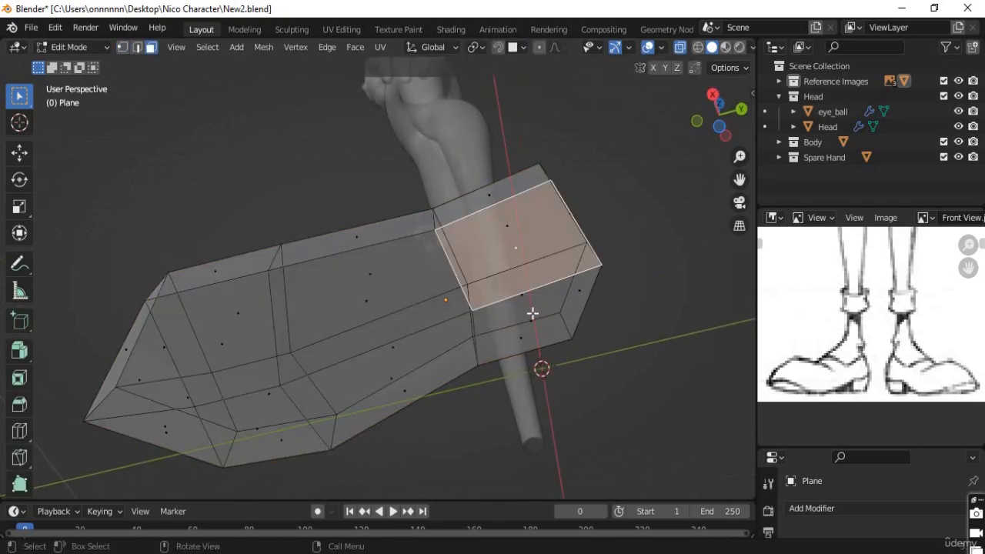
key("alt+z")
left_click(498, 312, "shift")
mouse_move(498, 311)
middle_mouse_down()
mouse_move(485, 286)
mouse_move(516, 308)
middle_mouse_up()
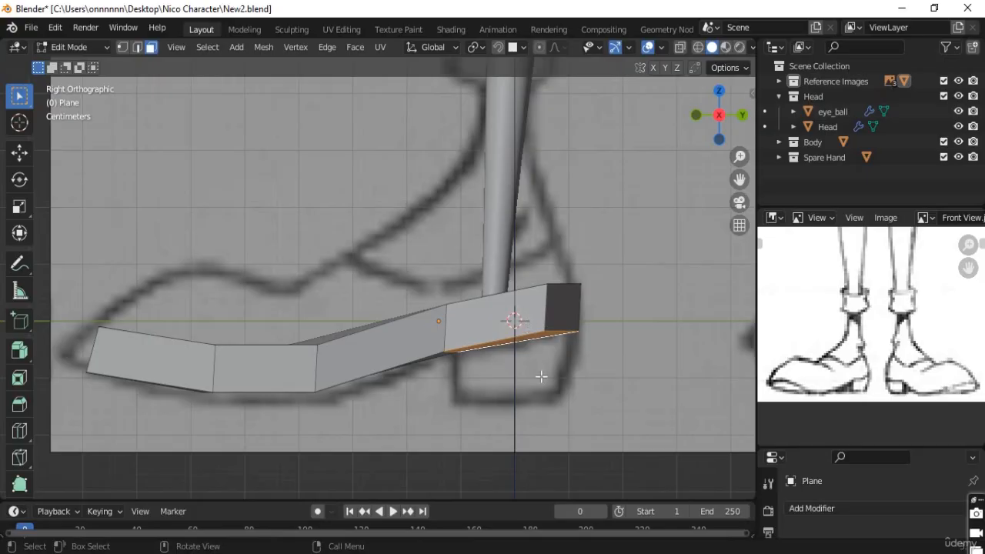
middle_click_drag(539, 374, 500, 323)
key("i")
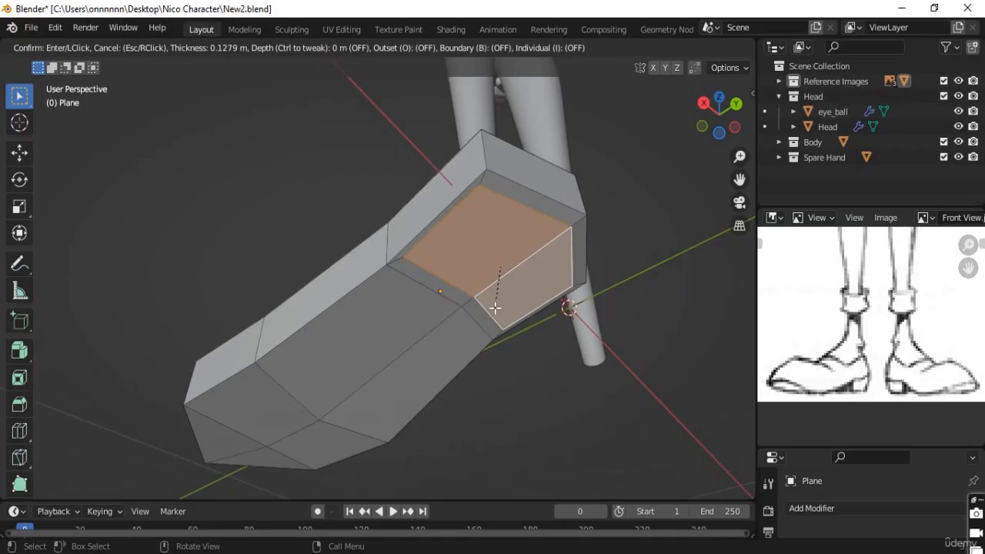
left_click(496, 309)
Step: Extrude the inset faces down to the reference heel's base and shift the end faces about 0.024 m forward and 0.008 m down
middle_click_drag(501, 314, 576, 367)
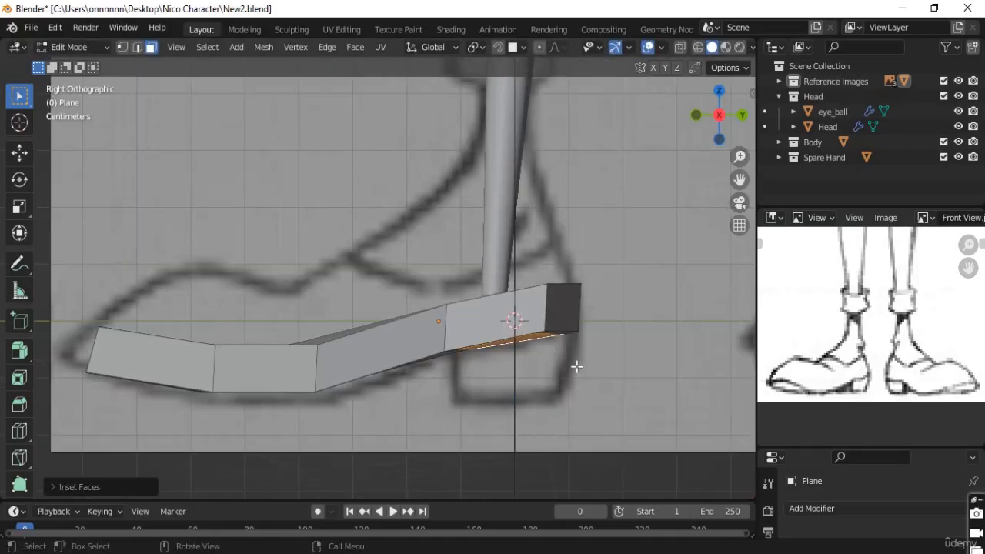
key("e")
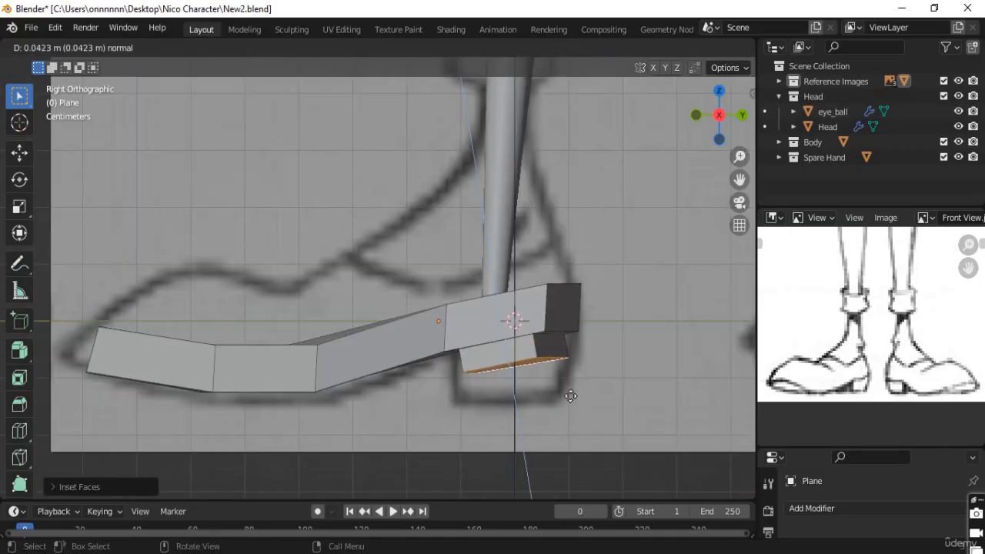
left_click(554, 423)
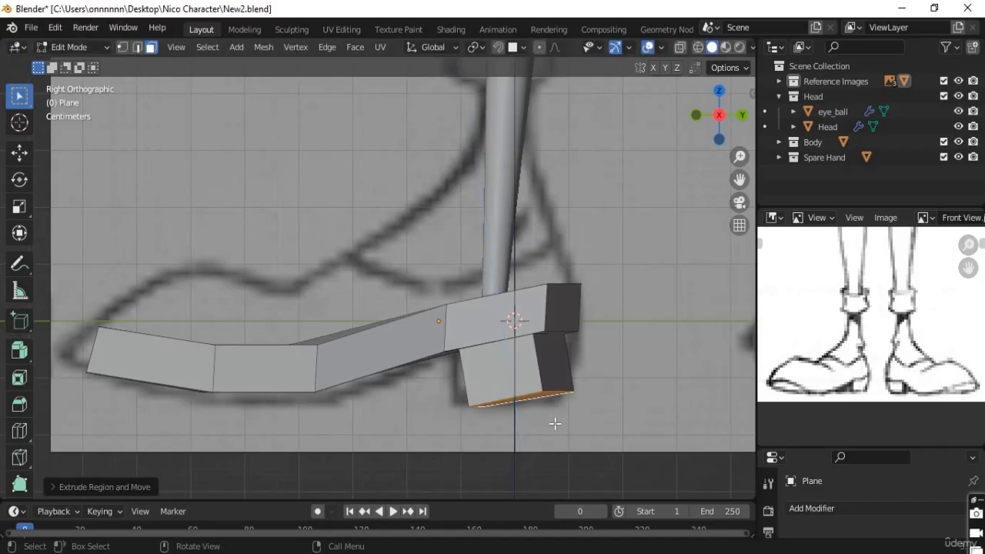
key("alt+z")
key("g")
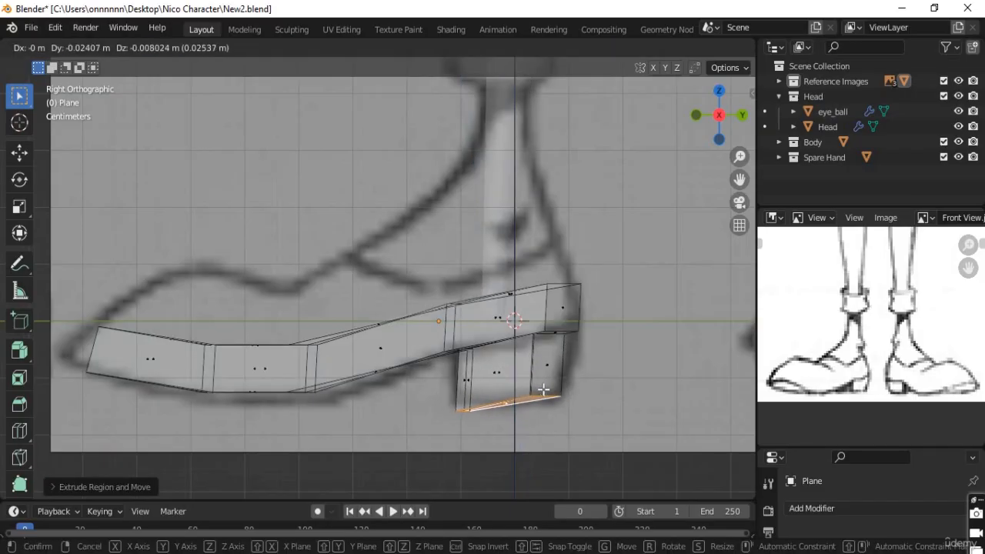
left_click(544, 390)
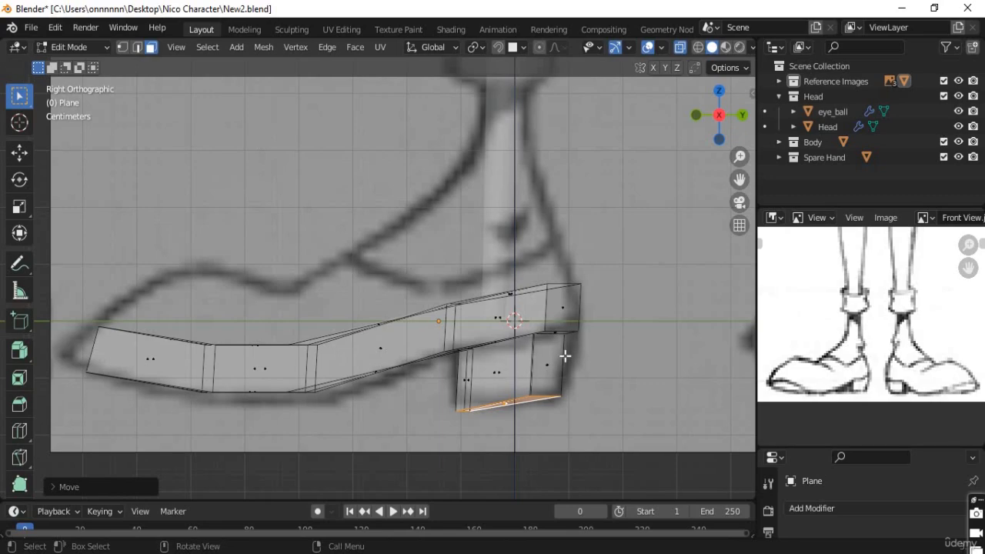
Step: Scale the extruded heel block along Y by about 1.05 to fit the reference outline
middle_click_drag(566, 364, 561, 354)
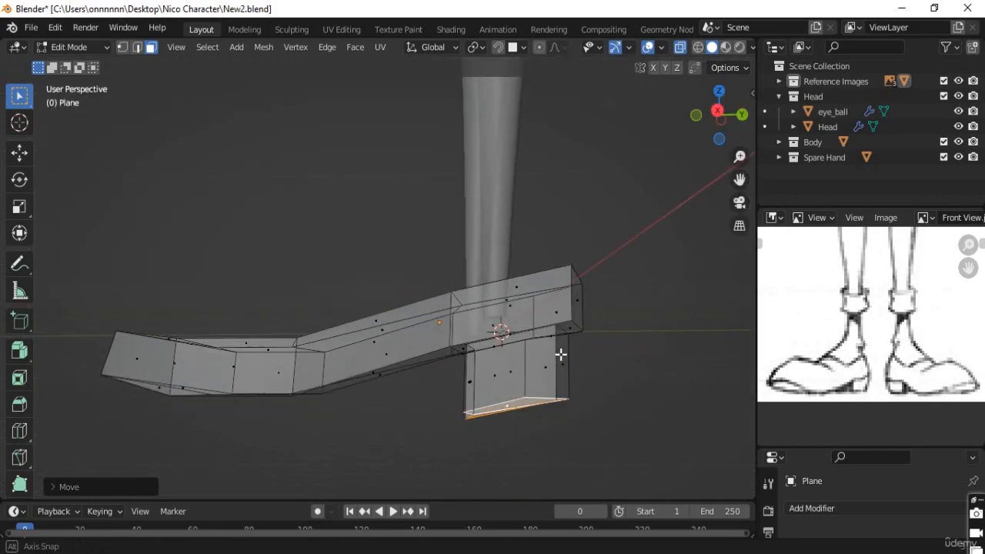
scroll(563, 353, "up", 2)
scroll(571, 384, "down", 2)
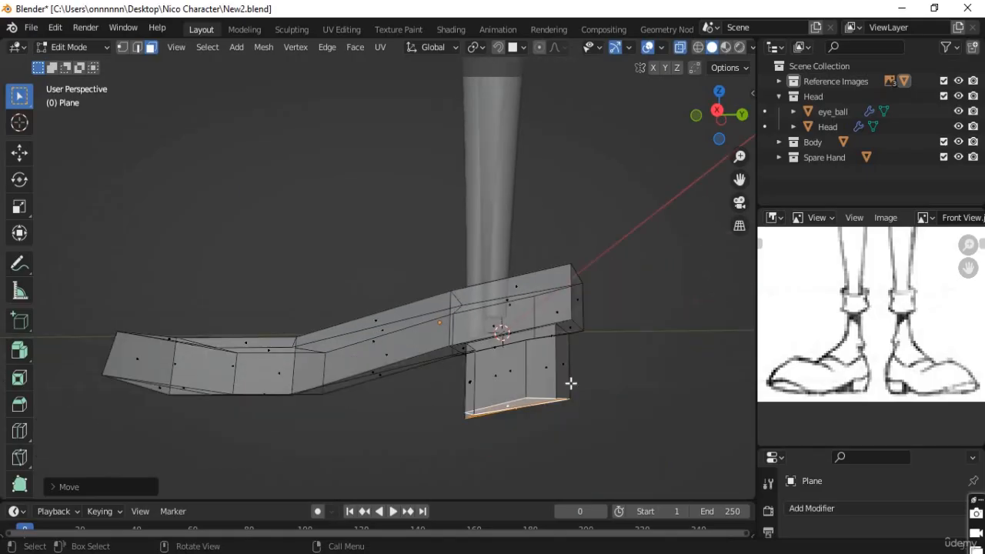
mouse_move(571, 383)
middle_mouse_down()
mouse_move(574, 392)
mouse_move(647, 380)
mouse_move(567, 401)
middle_mouse_up()
key("KP_3")
scroll(568, 400, "up", 3)
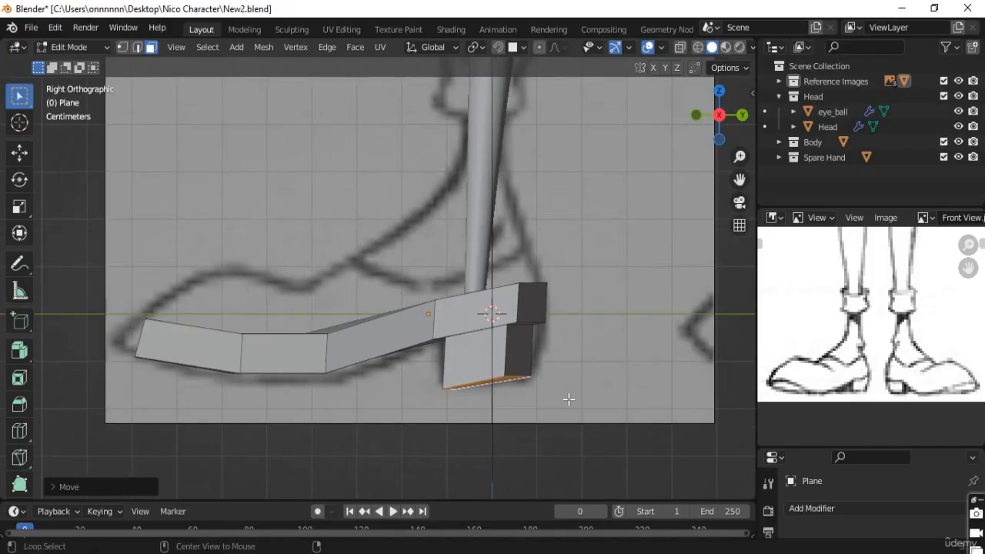
key("alt+z")
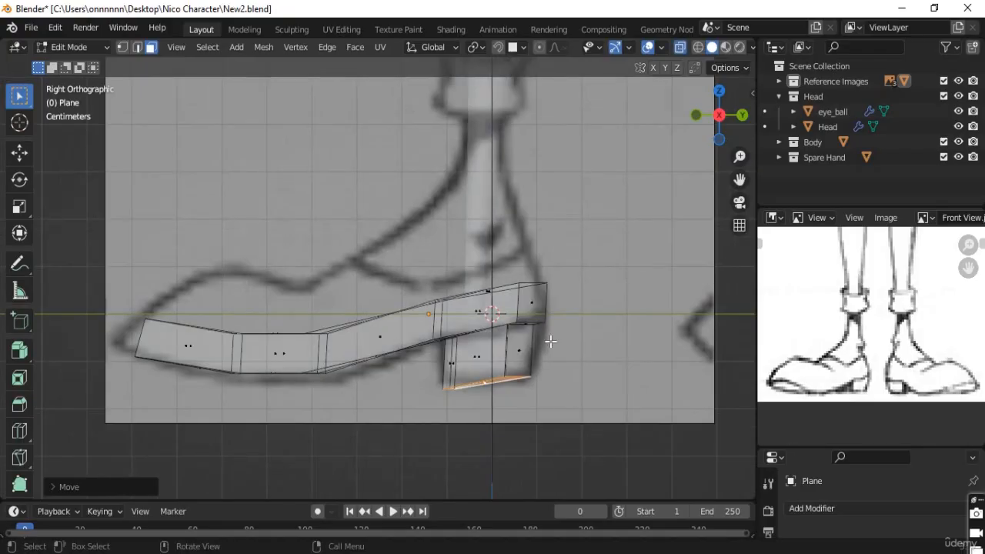
scroll(551, 341, "up", 2)
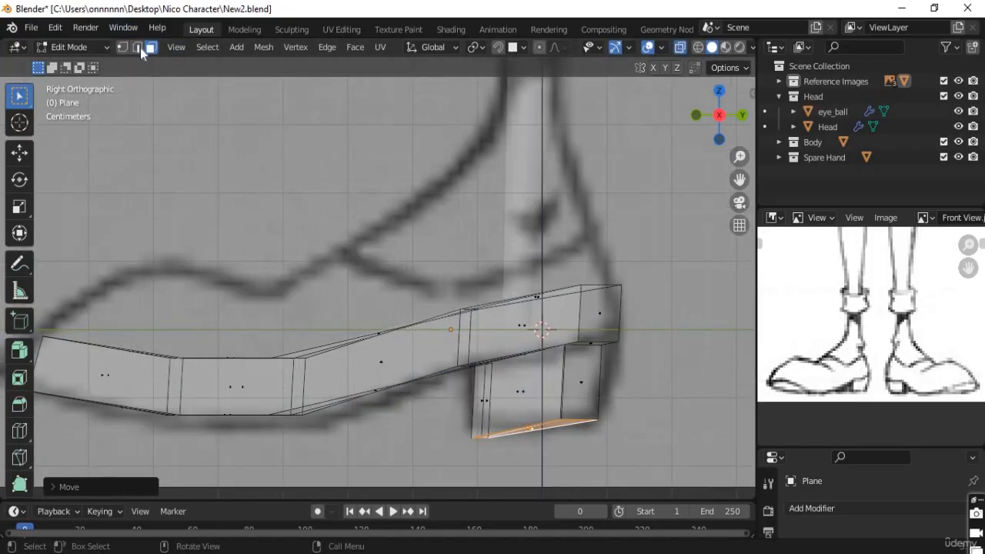
left_click_drag(439, 473, 639, 389)
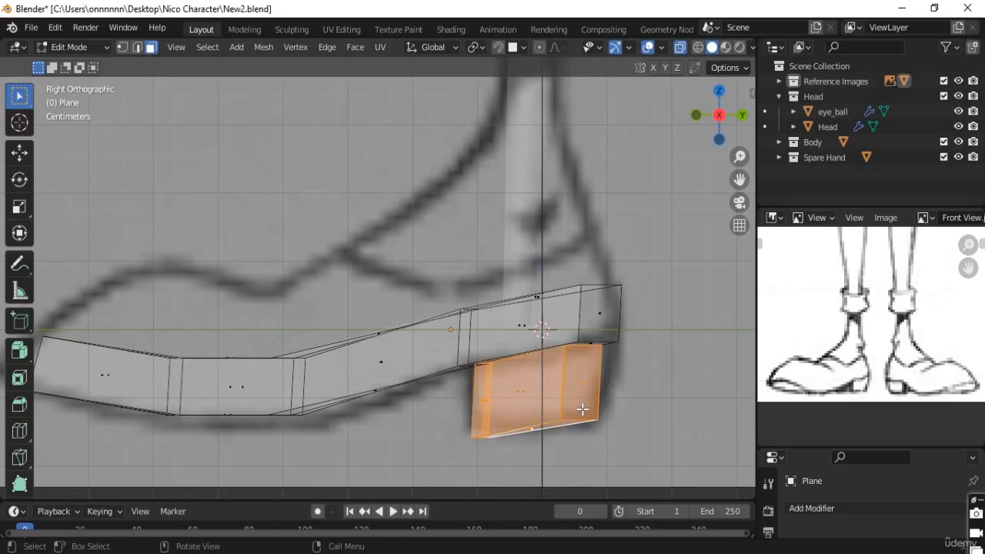
key("s")
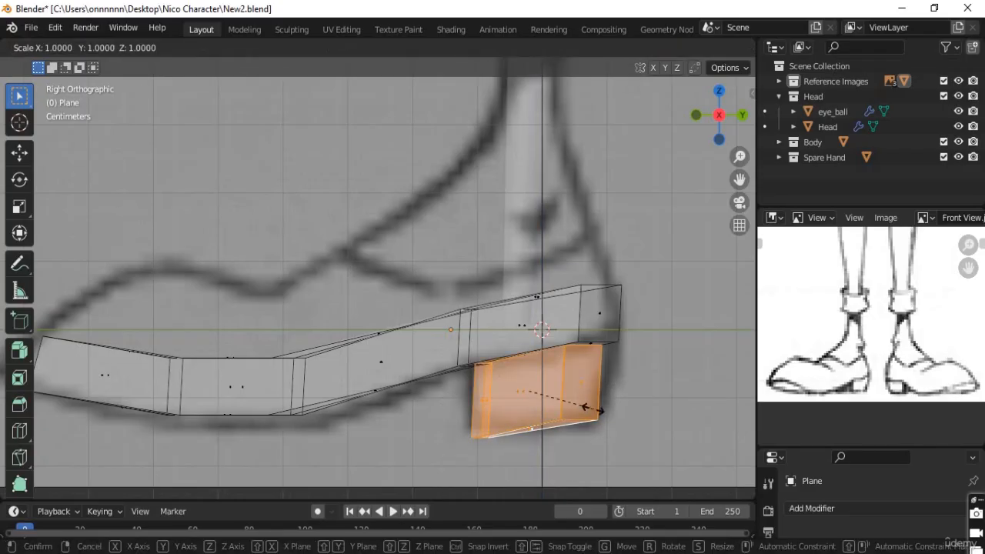
key("y")
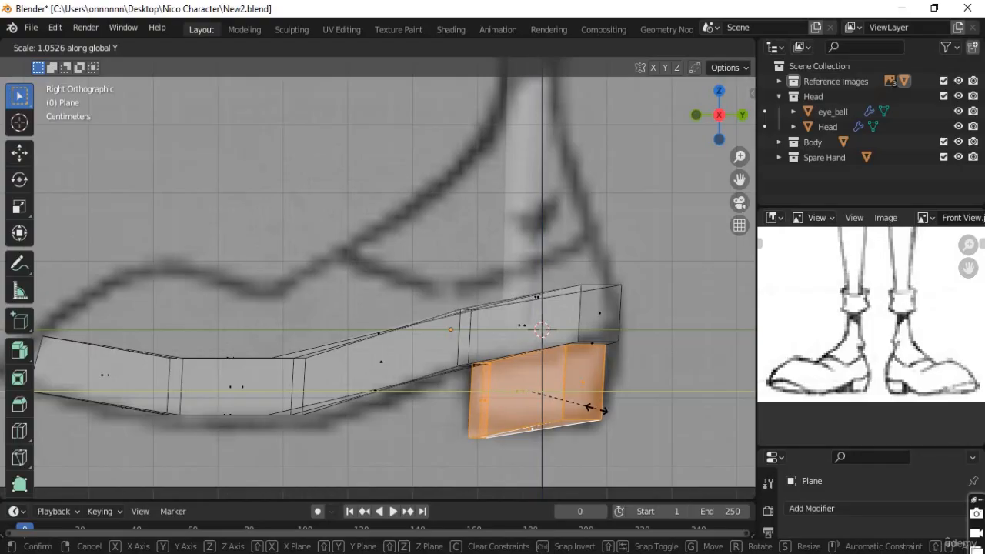
left_click(599, 408)
Step: Move the heel block about 0.007 m backward along Y
key("g")
key("x")
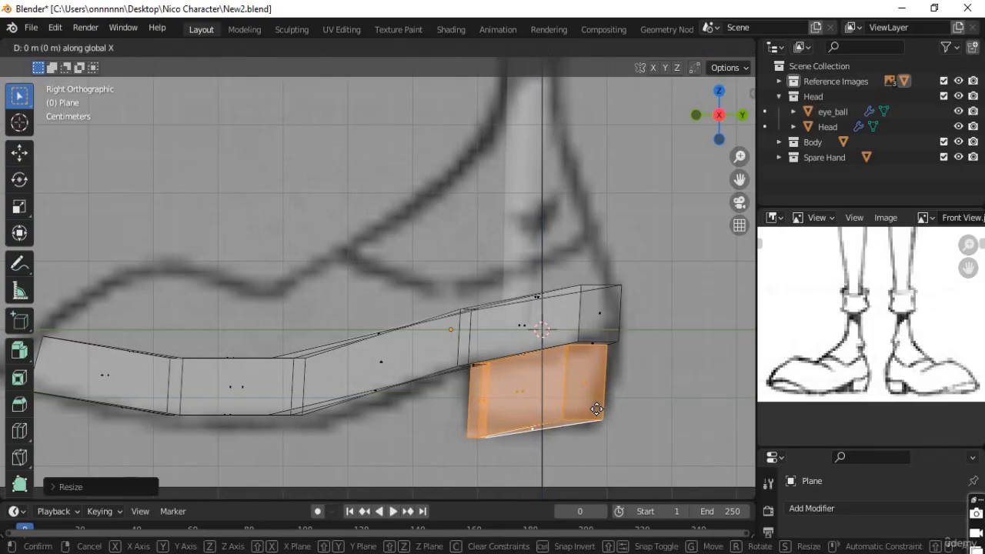
key("y")
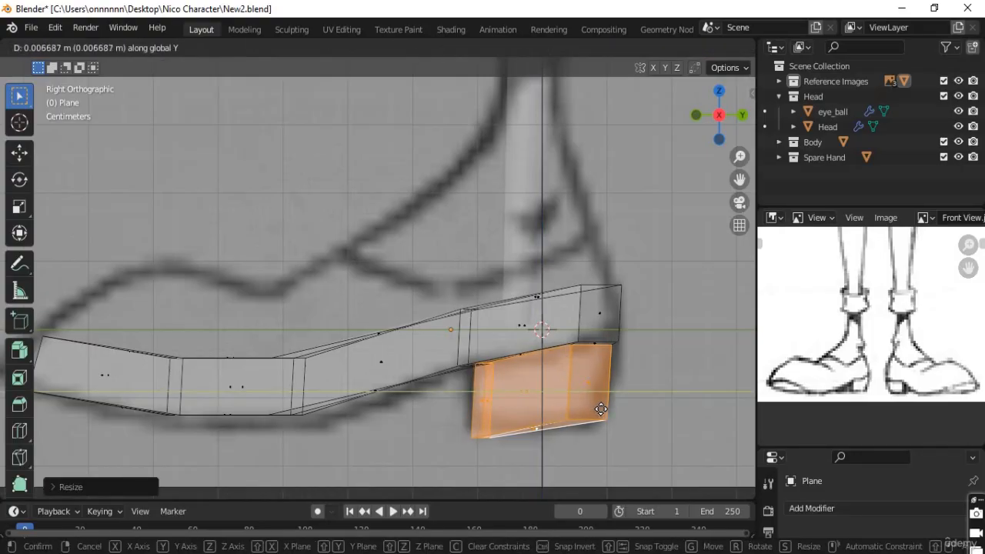
left_click(604, 406)
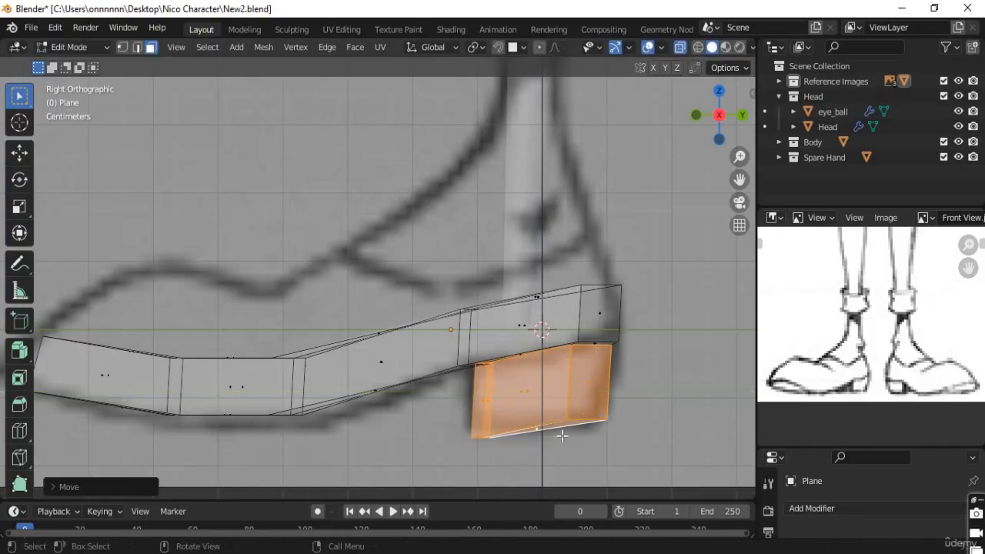
Step: Raise the heel's front base vertices slightly and move its rear base vertices about 0.014 m forward and 0.003 m down
left_click(121, 48)
left_click_drag(449, 466, 497, 424)
key("g")
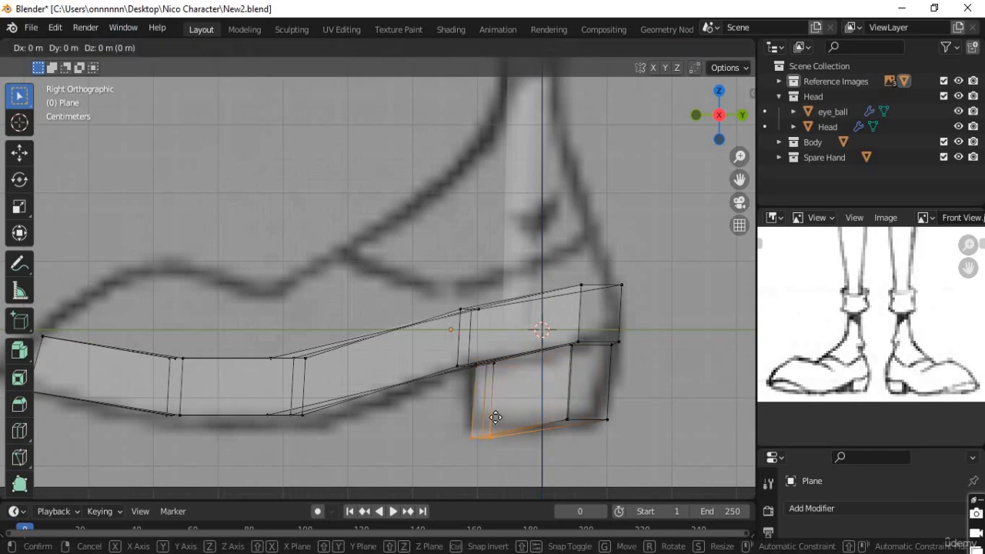
left_click(495, 416)
left_click_drag(619, 401, 558, 435)
key("g")
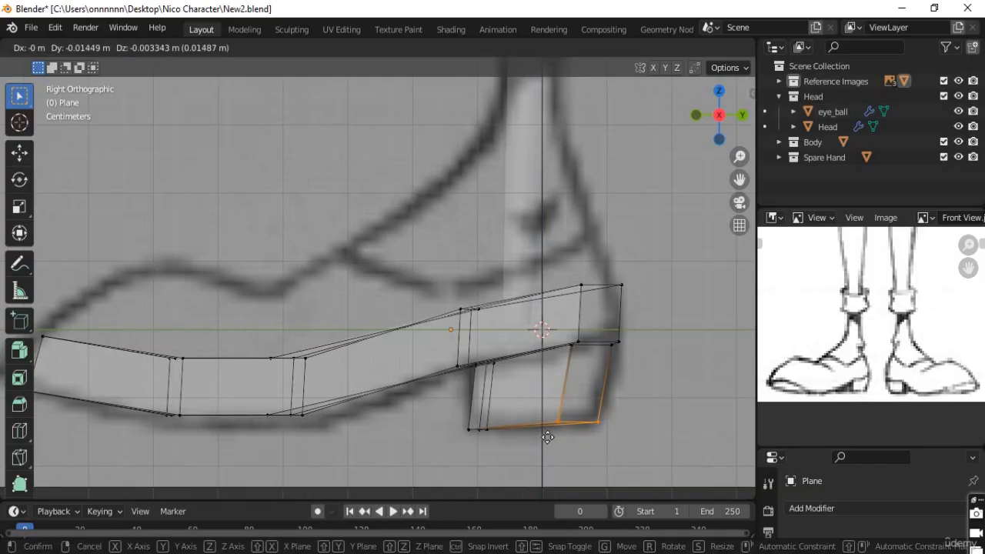
left_click(547, 437)
Step: Inspect the sole and heel in perspective, and switch to face selection with opaque shading
key("KP_5")
middle_click_drag(531, 403, 507, 411)
key("Tab")
key("Tab")
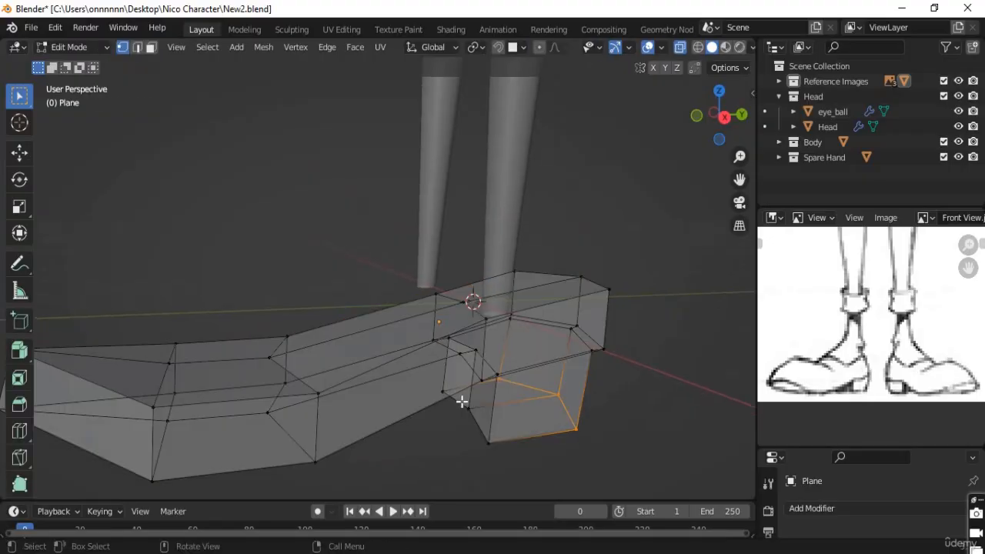
scroll(469, 398, "down", 4)
middle_click_drag(473, 378, 180, 121)
left_click(151, 48)
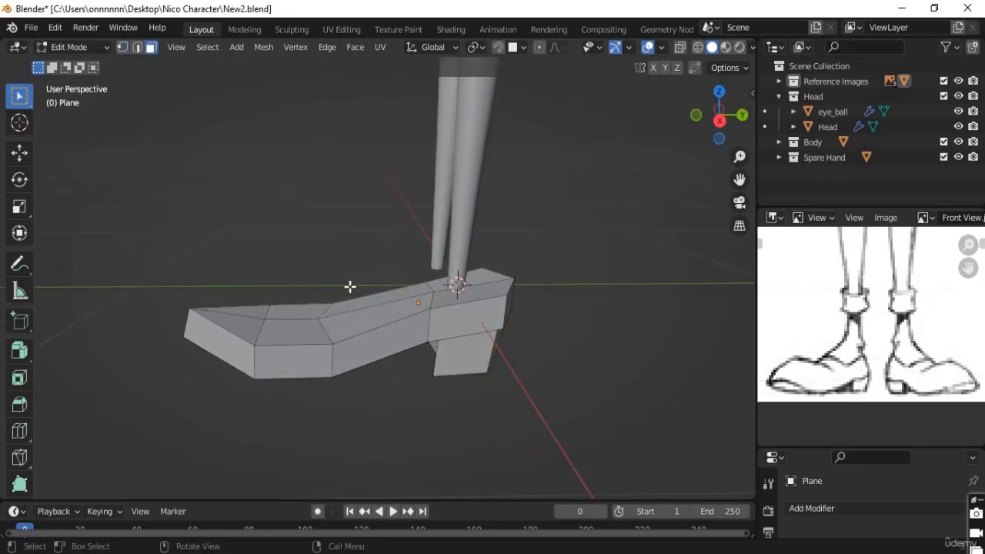
Step: Select the six top faces of the sole, from the toe to the front of the heel section
key("KP_1")
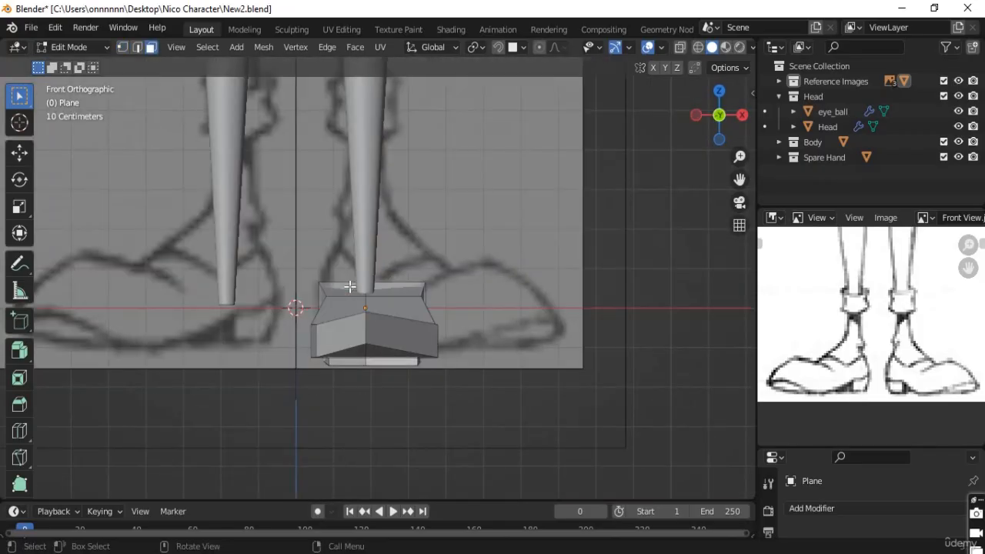
key("KP_3")
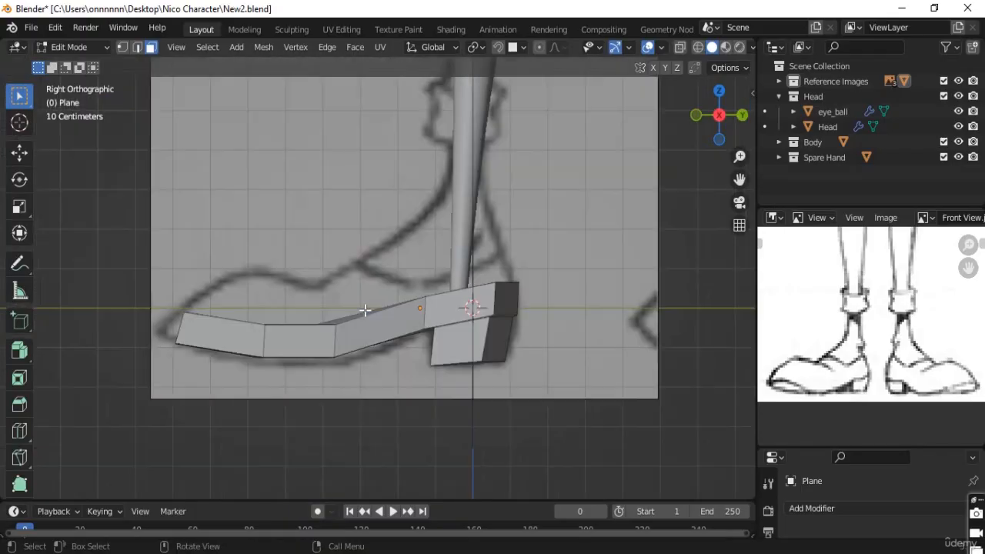
middle_click_drag(356, 378, 293, 337)
left_click(284, 336)
left_click(253, 326, "shift")
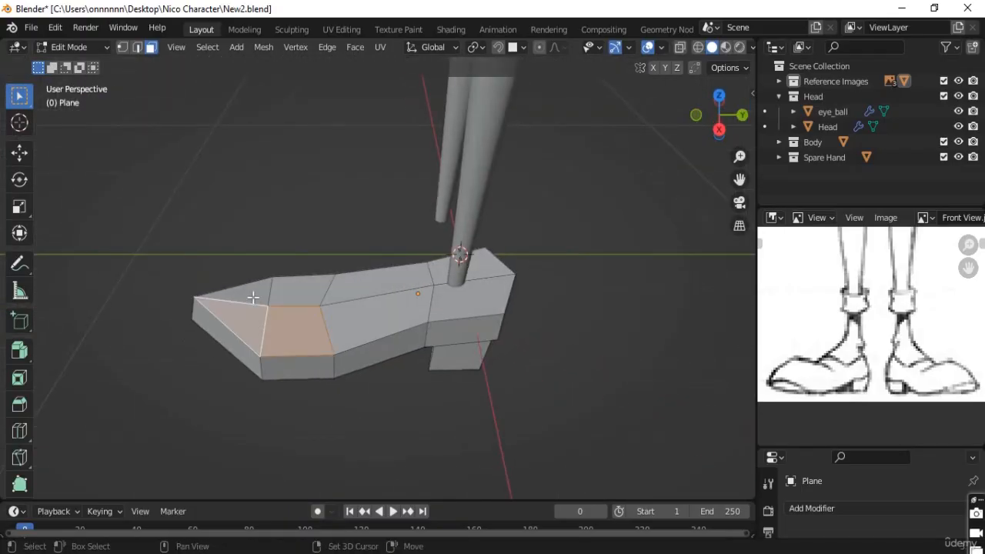
left_click(258, 291, "shift")
left_click(300, 291, "shift")
middle_click_drag(336, 320, 484, 374)
key("alt+z")
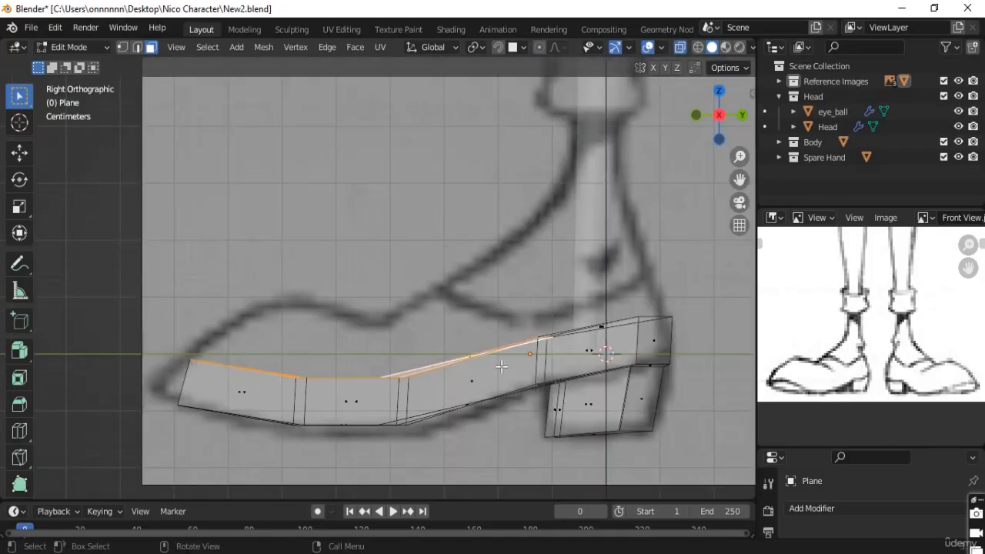
middle_click_drag(574, 392, 565, 325)
left_click(563, 285, "shift")
left_click(590, 284, "shift")
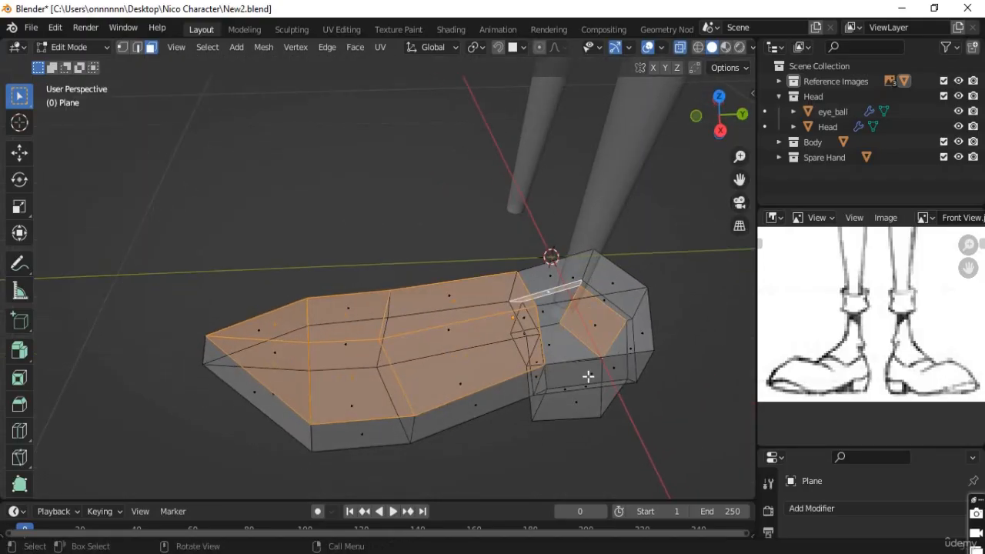
key("alt+z")
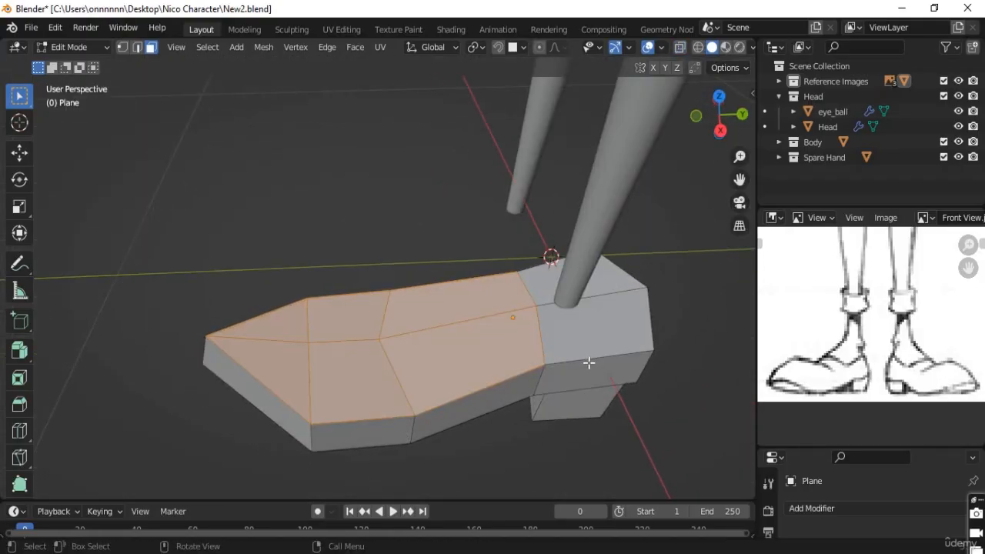
key("alt+z")
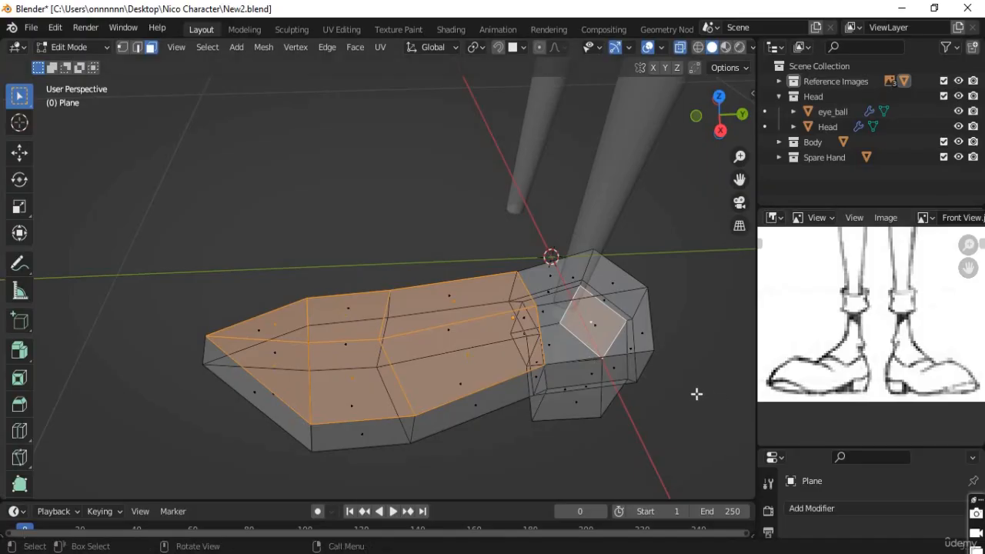
key("ctrl+z")
key("alt+z")
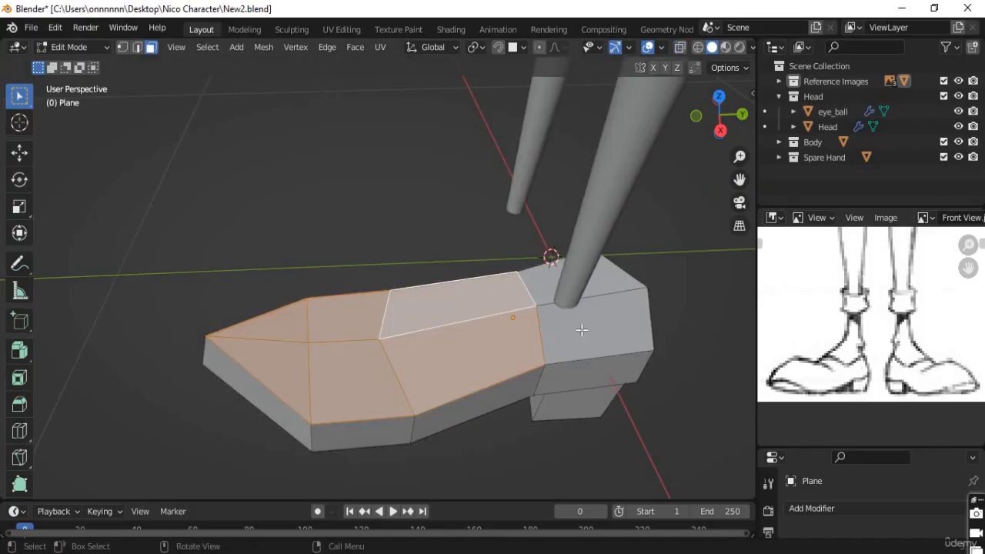
Step: Add the two top faces above the heel to the selection and raise all selected faces about 0.067 m along Z
left_click(579, 331, "shift")
left_click(586, 281, "shift")
key("KP_3")
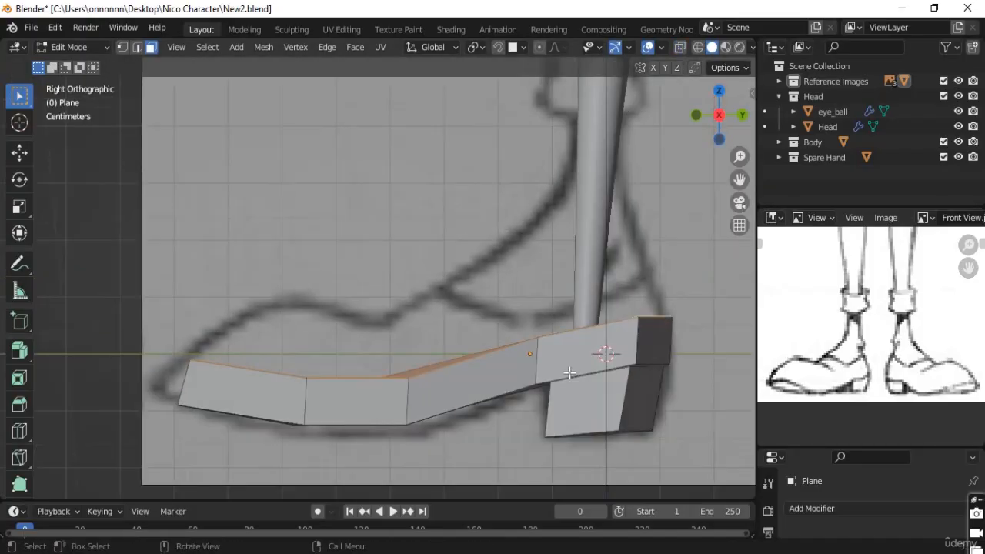
key("g")
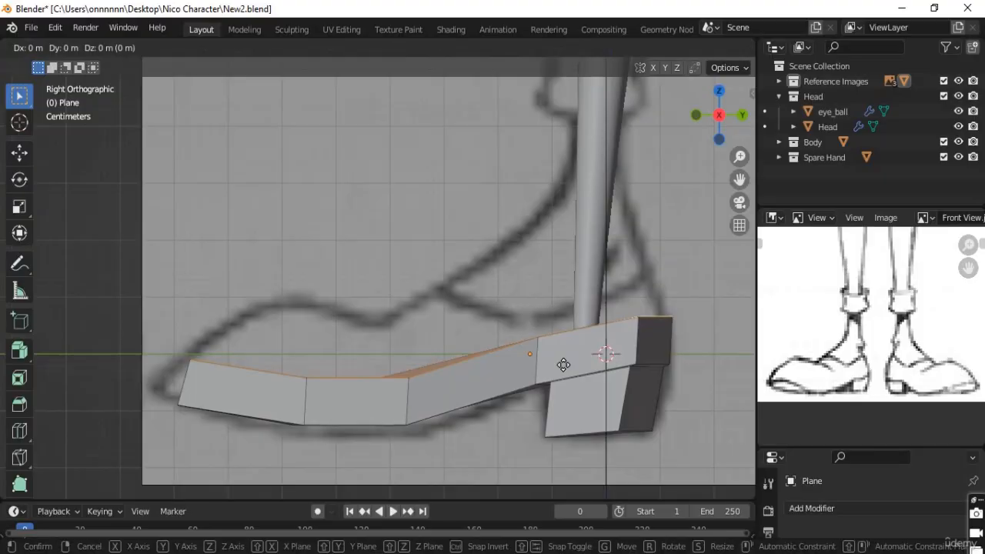
key("z")
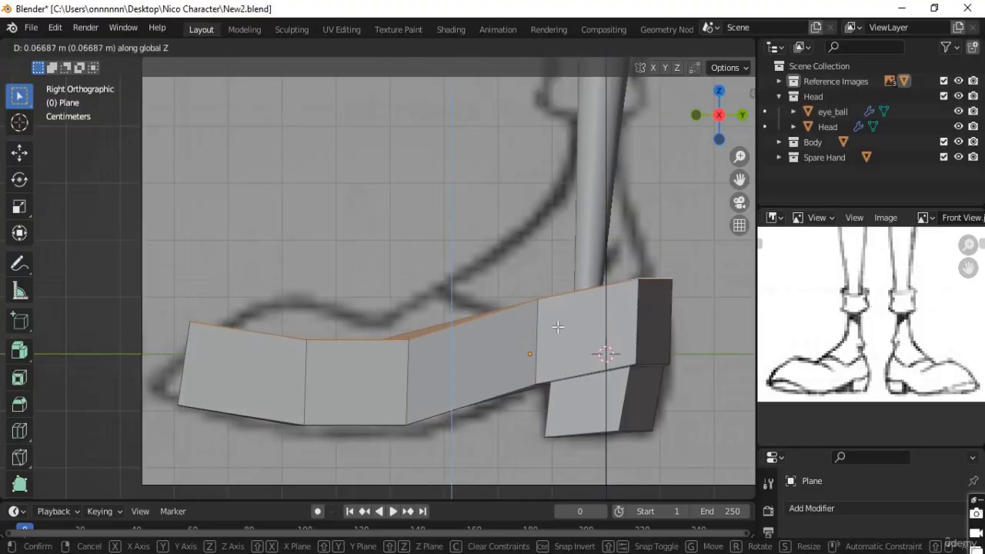
left_click(558, 327)
Step: With see-through shading on, move the instep's top vertices about 0.008 m forward and 0.023 m up
key("alt+z")
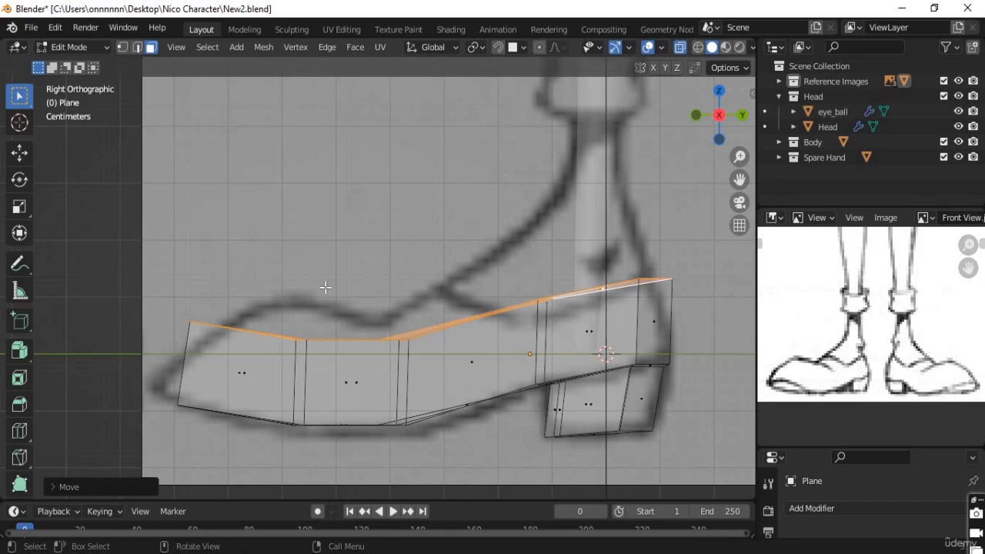
left_click_drag(423, 306, 378, 358)
key("g")
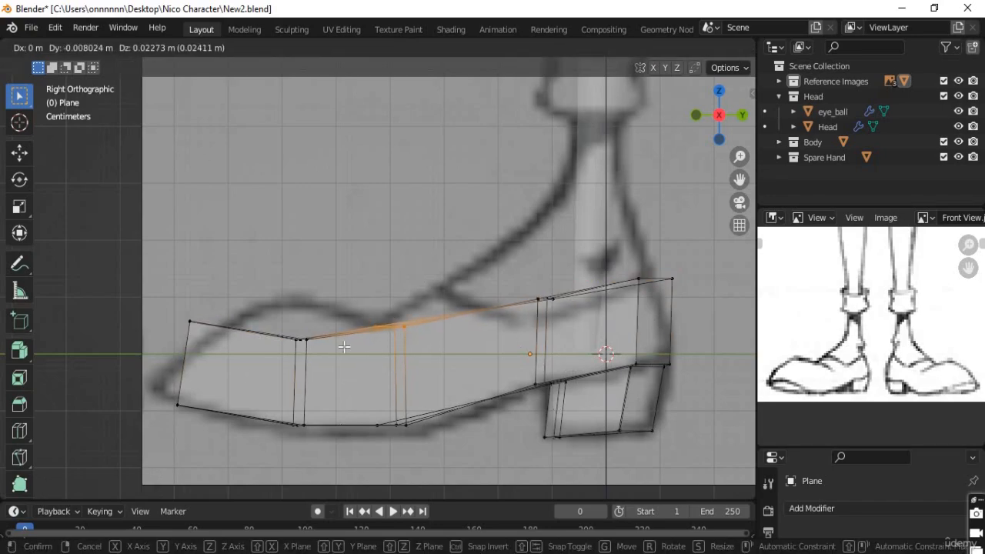
left_click(345, 347)
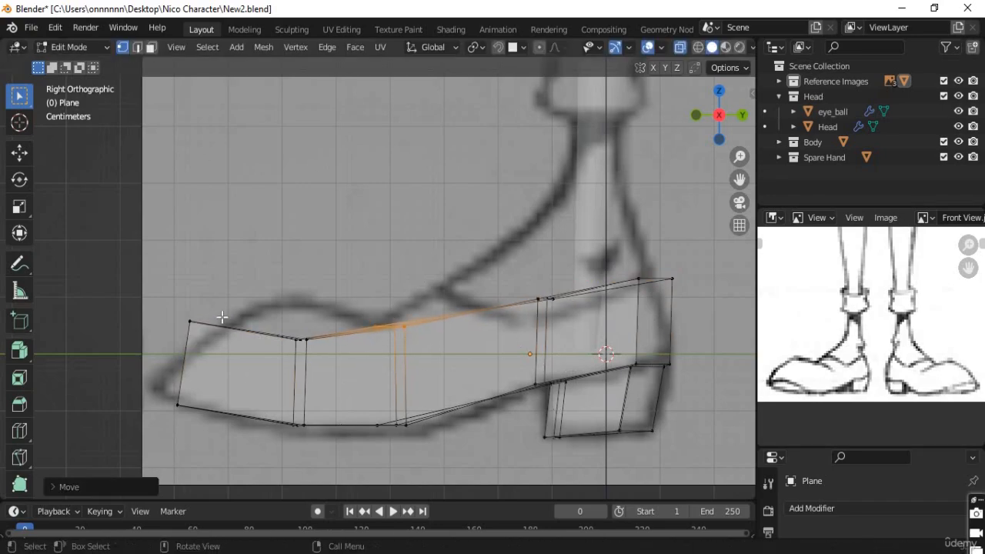
Step: Raise the top vertices behind the toe about 0.059 m, and raise the instep's top vertices slightly to meet the outline
left_click(183, 348)
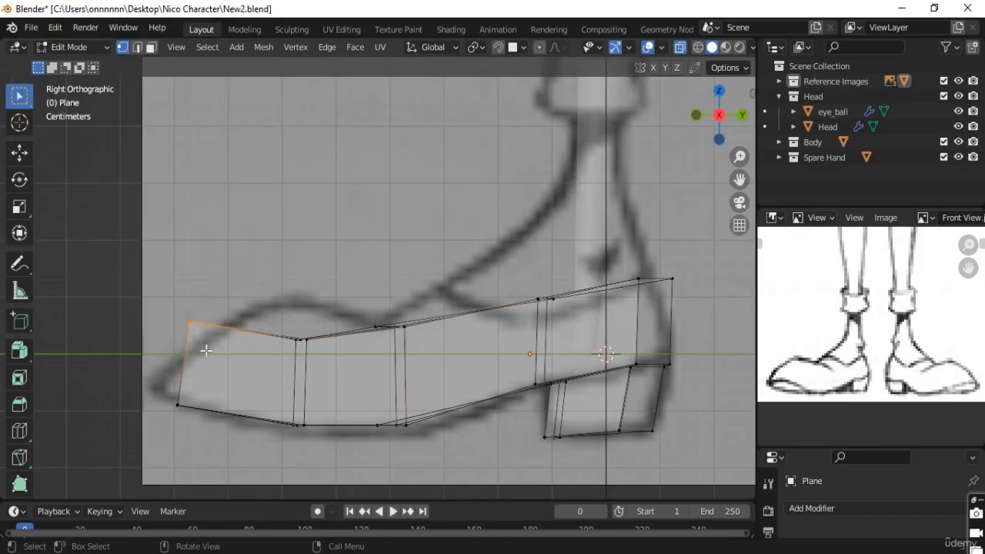
left_click(292, 357)
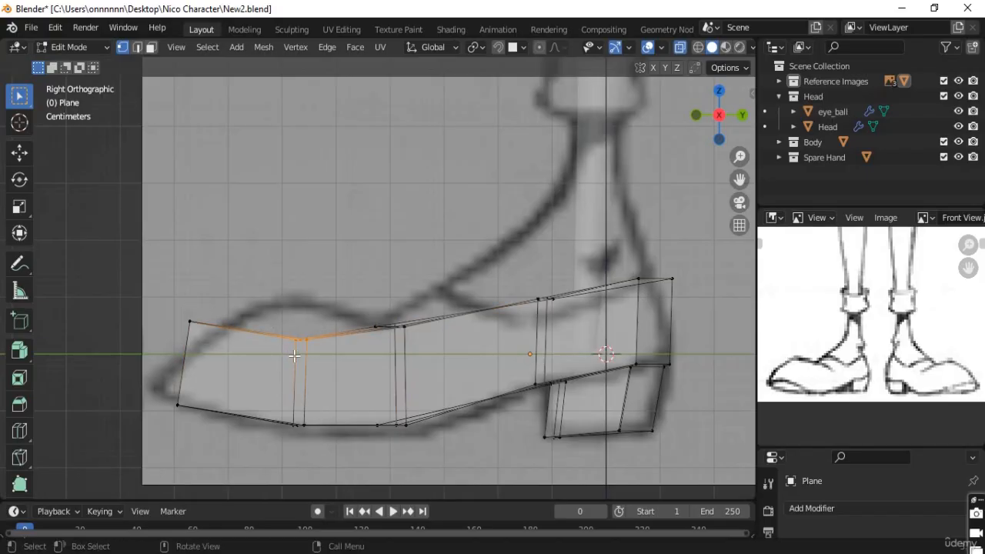
key("g")
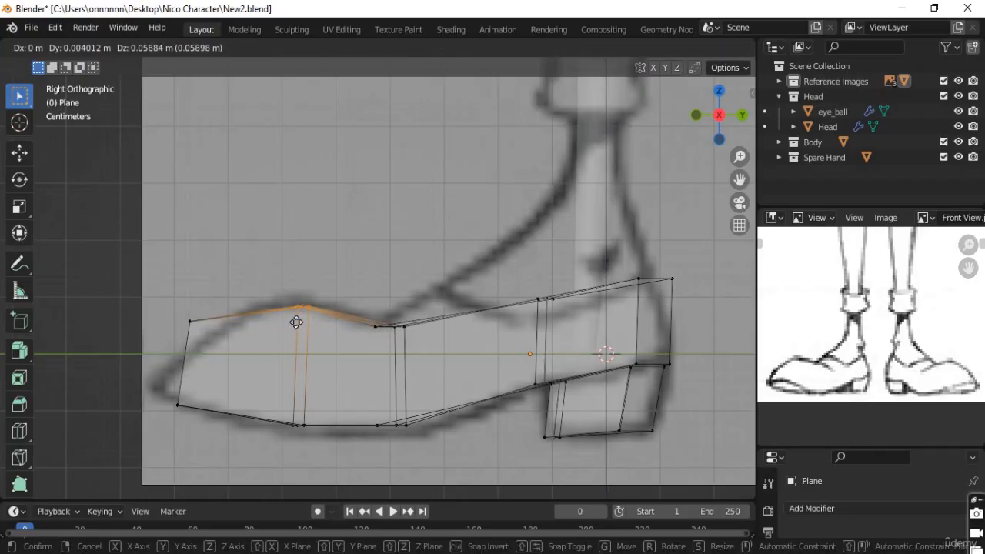
left_click(297, 323)
left_click(368, 332)
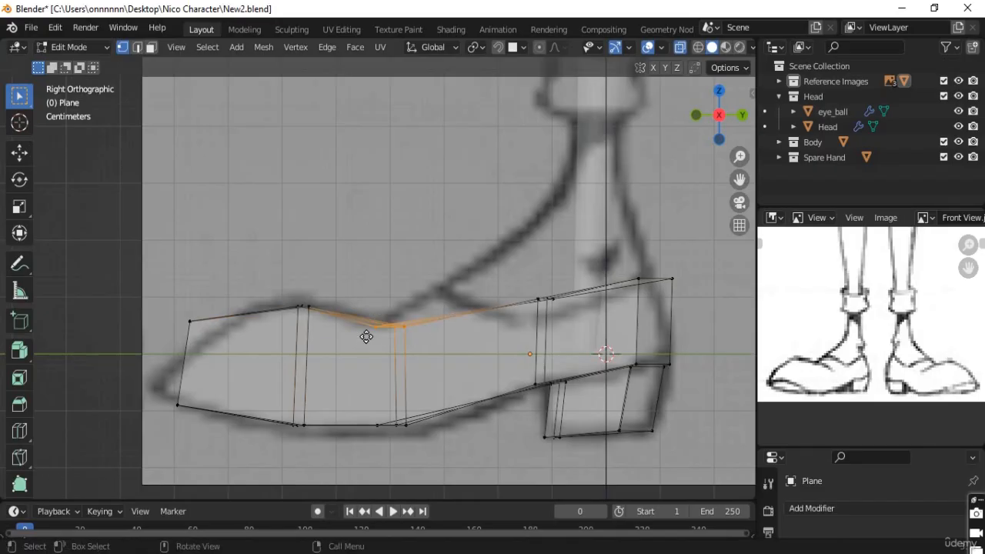
key("g")
left_click(359, 331)
Step: Add a vertical loop cut between the instep and heel, slide it forward, and raise its top vertices to the reference outline
key("ctrl+r")
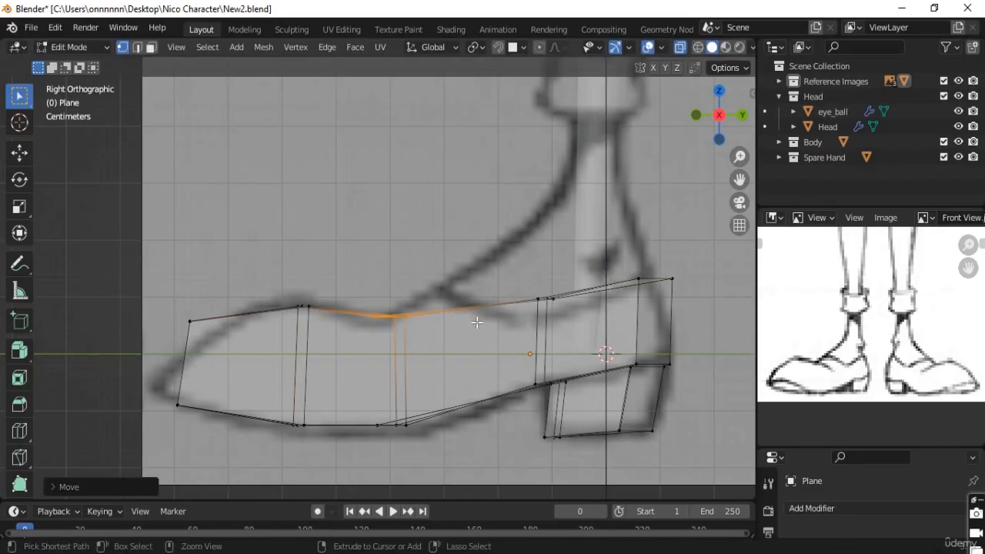
left_click(477, 323)
left_click(446, 322)
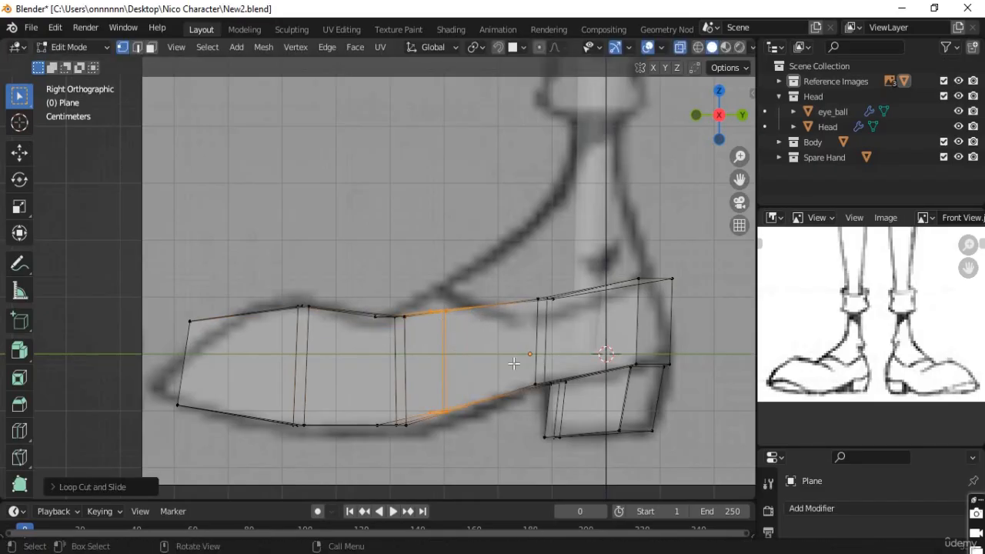
left_click(460, 315)
key("g")
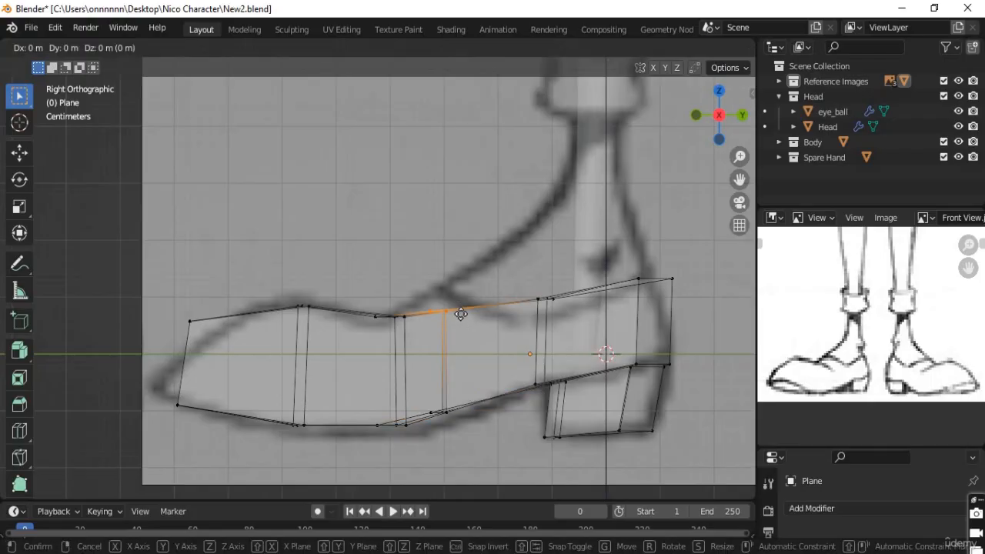
left_click(458, 313)
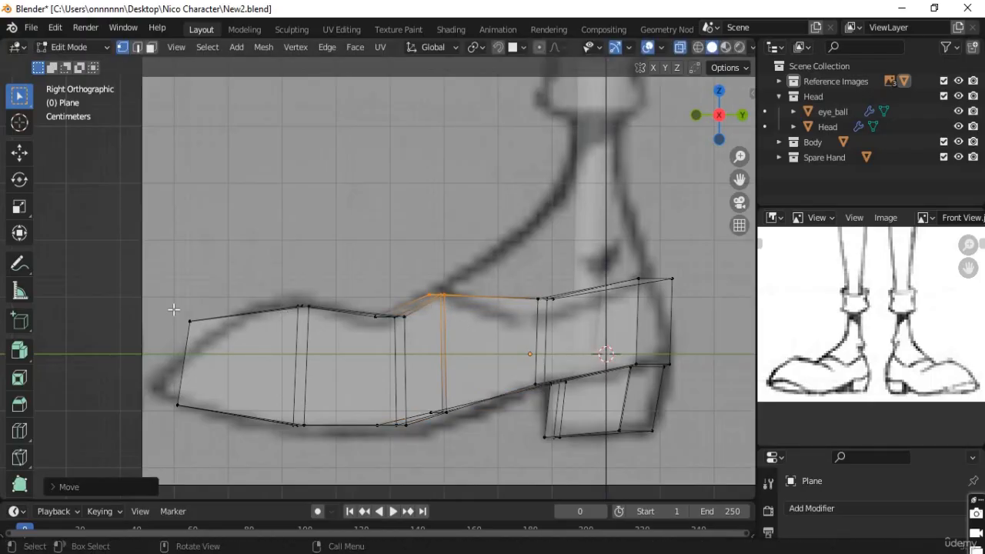
Step: Move the toe's top vertex about 0.028 m backward and down, and its bottom vertex slightly forward and up
left_click(220, 341)
key("g")
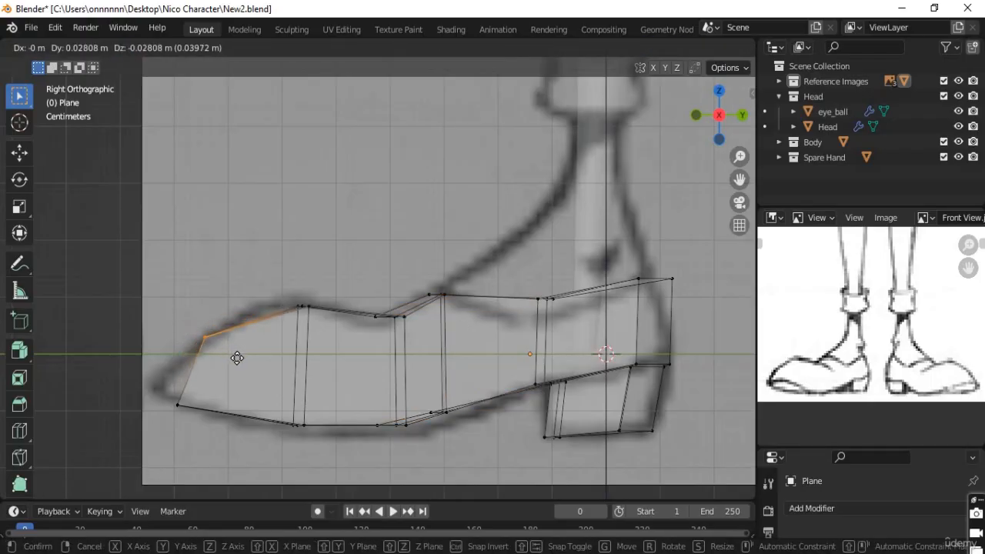
left_click(209, 405)
middle_click_drag(231, 392, 301, 368, "shift")
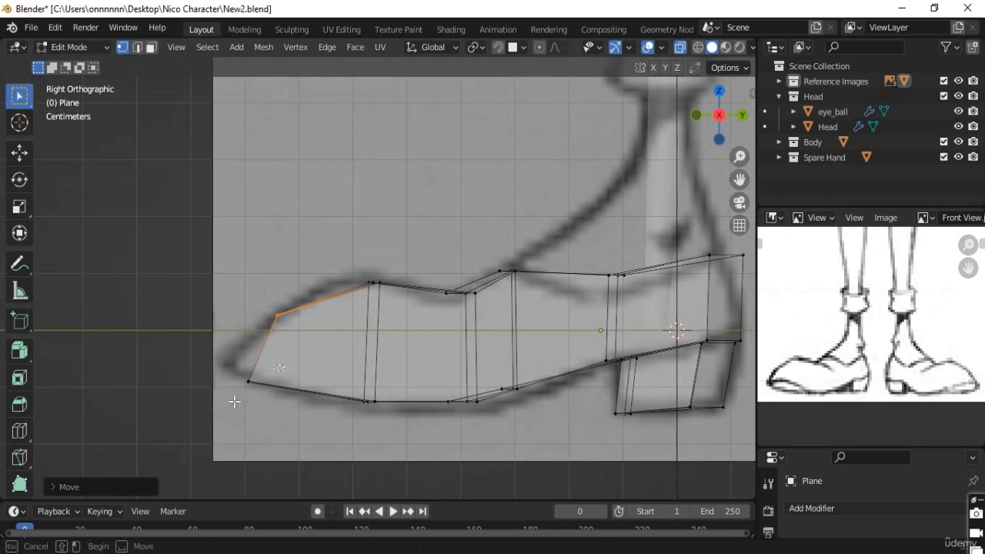
left_click(236, 393)
key("g")
left_click(234, 393)
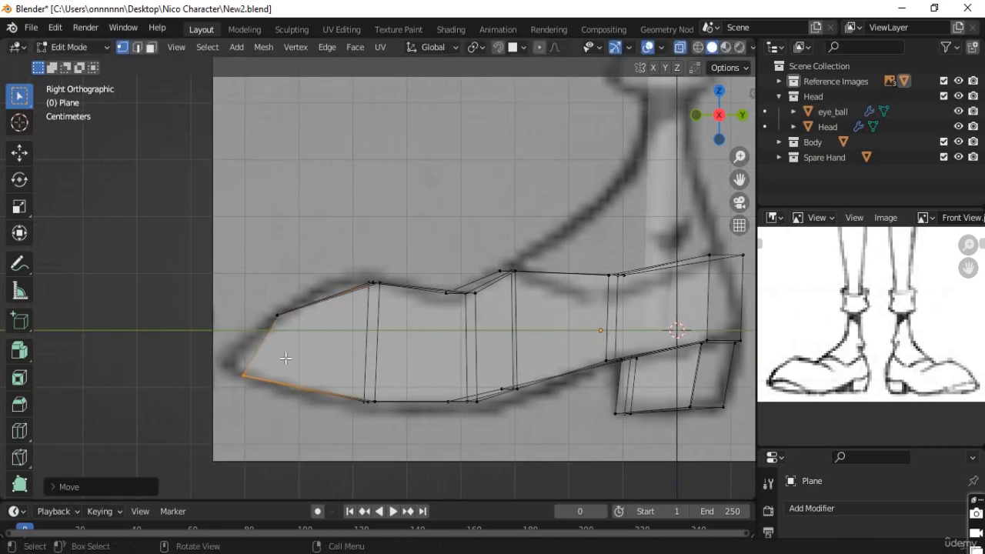
Step: Add a centred horizontal loop cut around the shoe and move its toe vertex forward and slightly down to the outline's tip
key("ctrl+r")
left_click(278, 346)
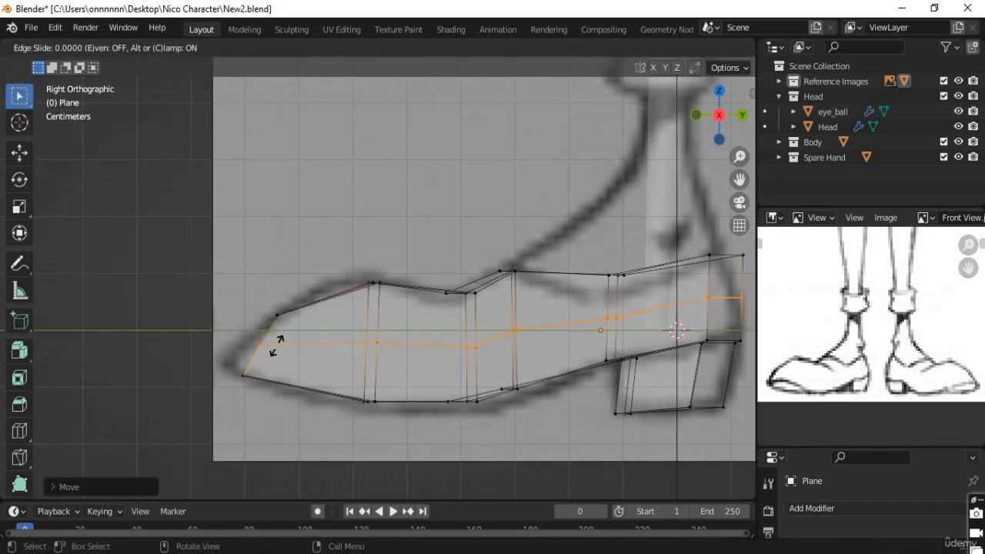
right_click(277, 347)
left_click(259, 348)
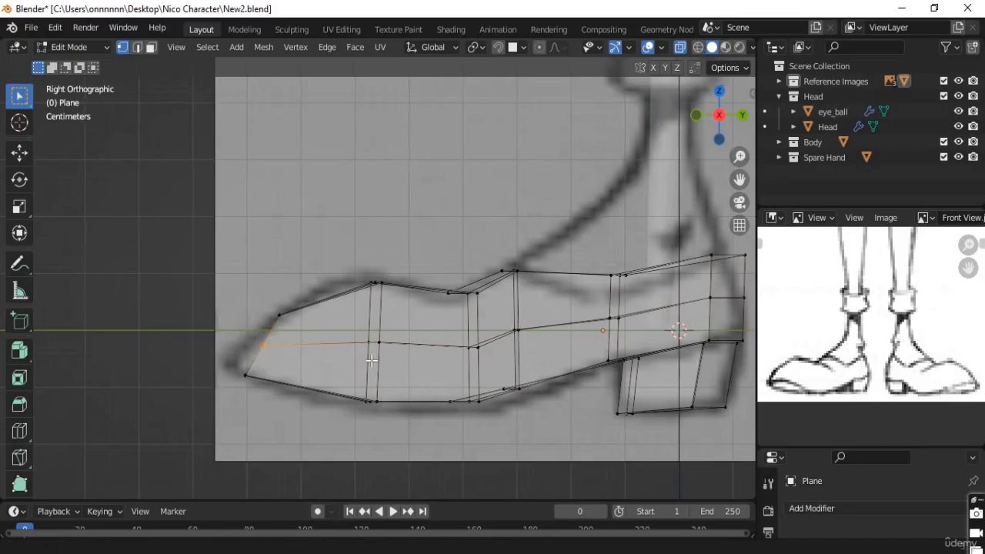
middle_click_drag(259, 359, 352, 358, "shift")
key("g")
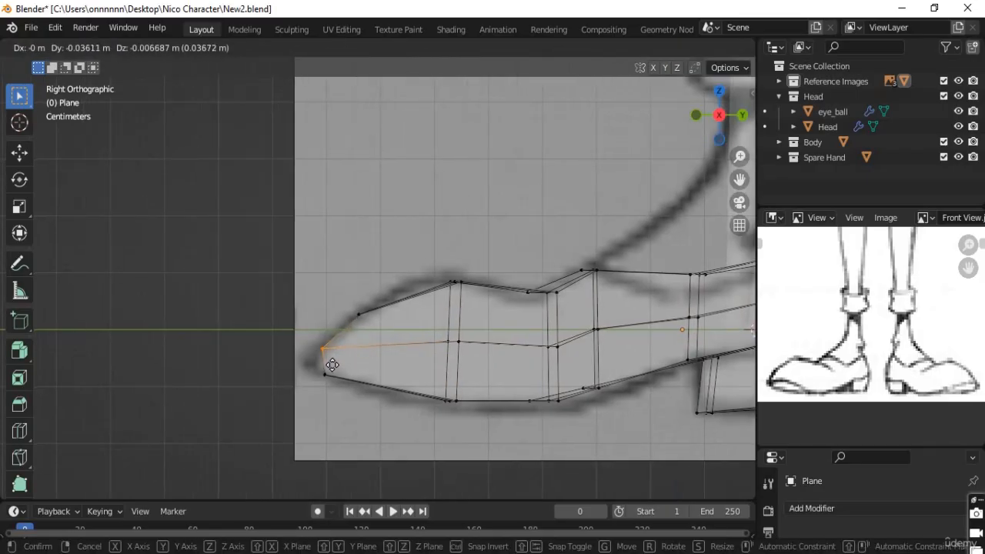
left_click(329, 372)
Step: Switch to Object Mode and add a Subdivision Surface modifier to the shoe
scroll(431, 367, "down", 4)
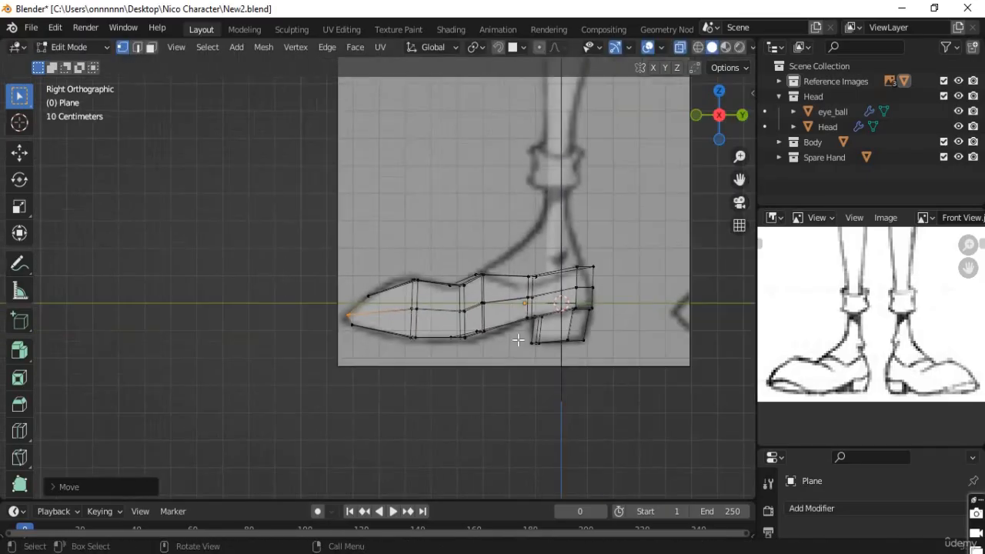
middle_click_drag(594, 292, 484, 324, "shift")
scroll(478, 344, "up", 3)
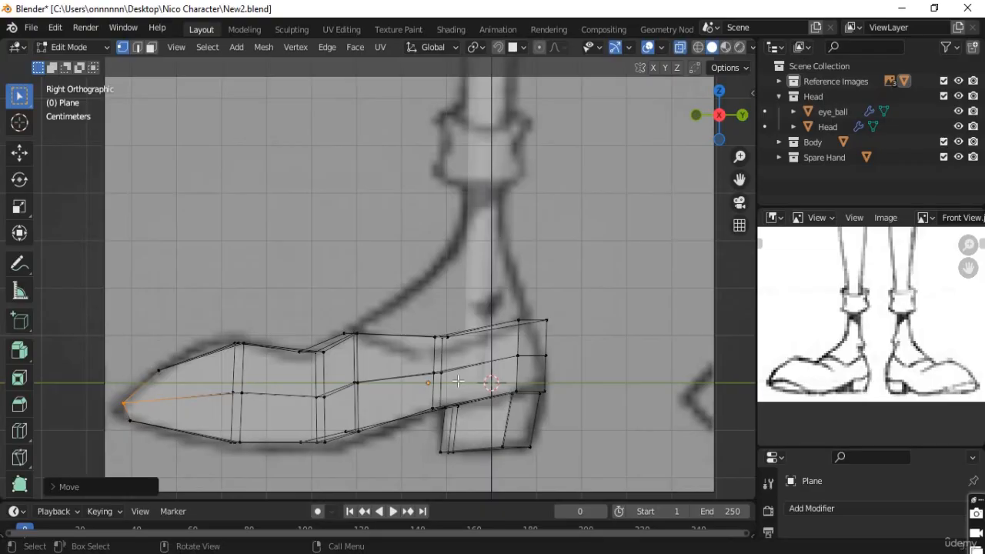
middle_click_drag(458, 382, 586, 348)
key("Tab")
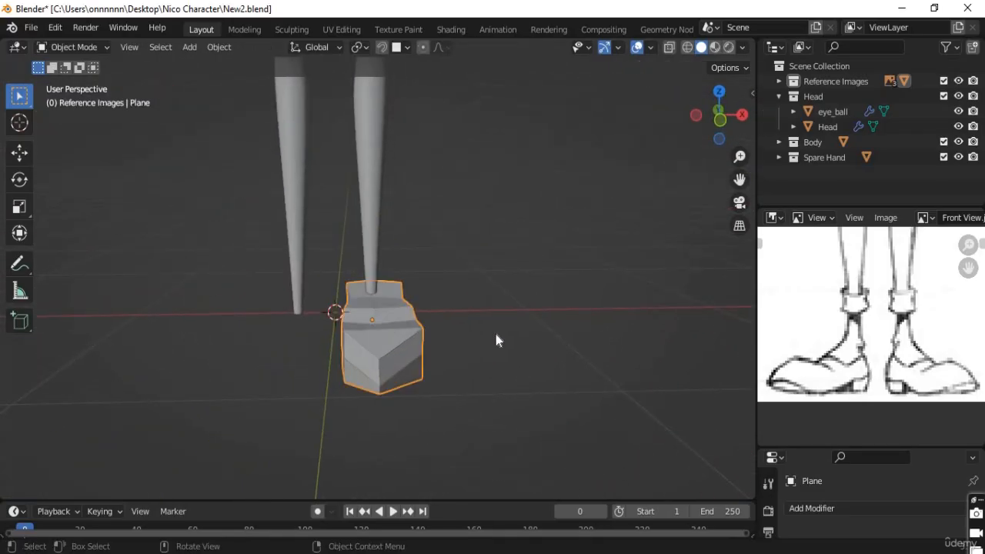
left_click(497, 337)
middle_click_drag(418, 378, 347, 359)
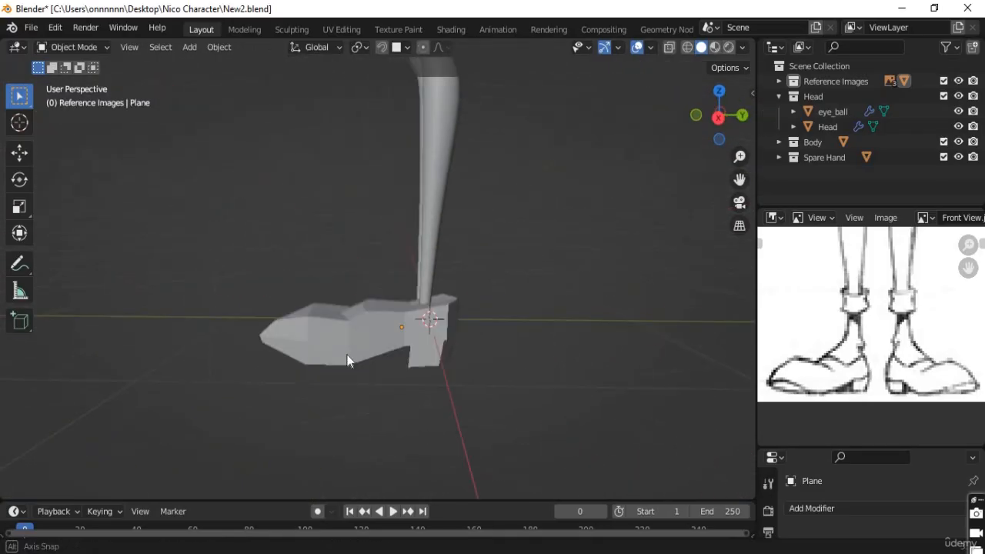
left_click(832, 508)
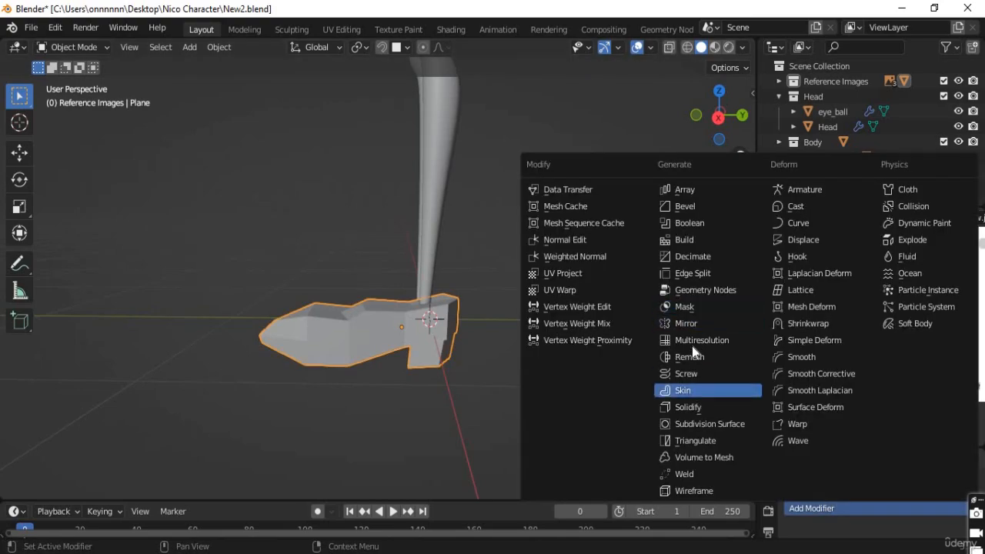
left_click(701, 424)
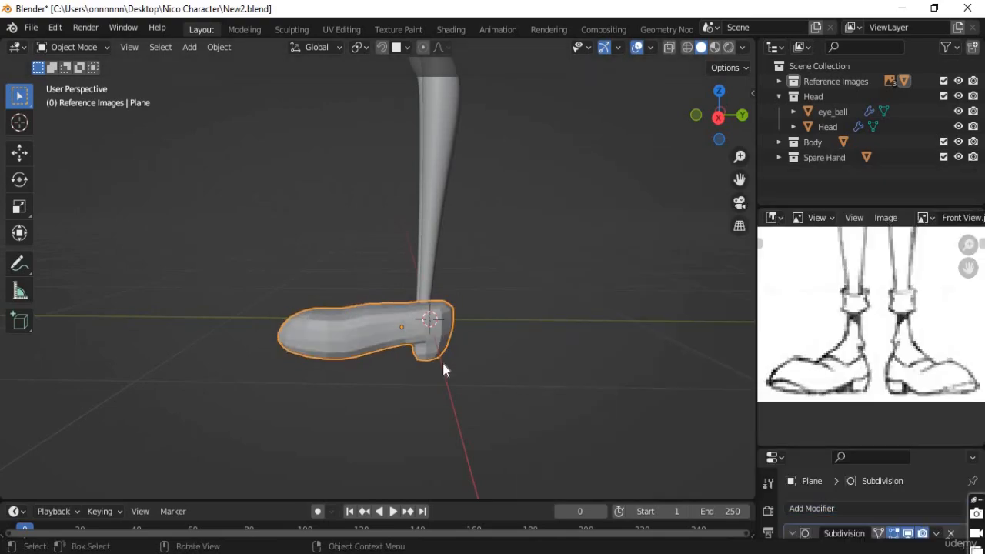
scroll(858, 505, "down", 3)
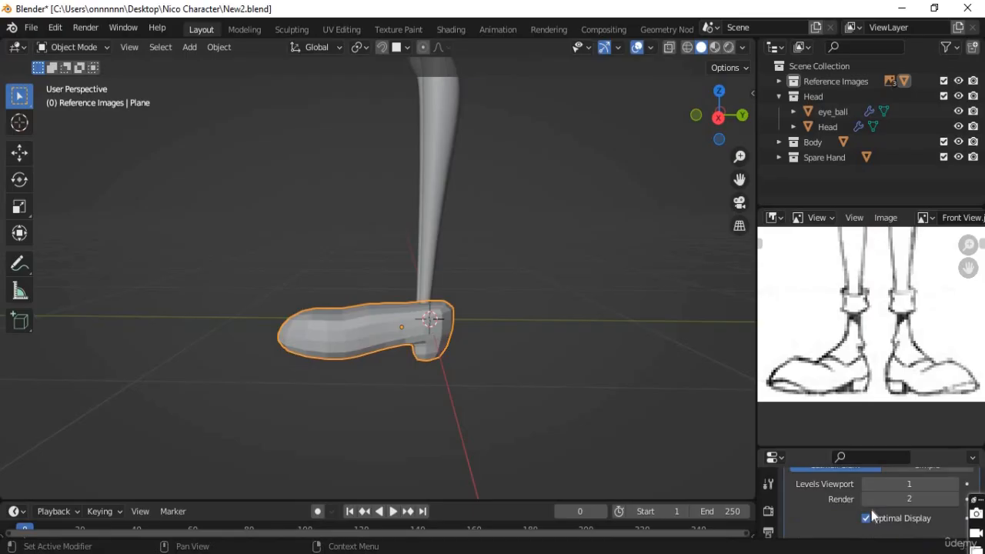
Step: Raise the shoe's Subdivision Surface viewport level to 2 and shade the shoe smooth
left_click(954, 484)
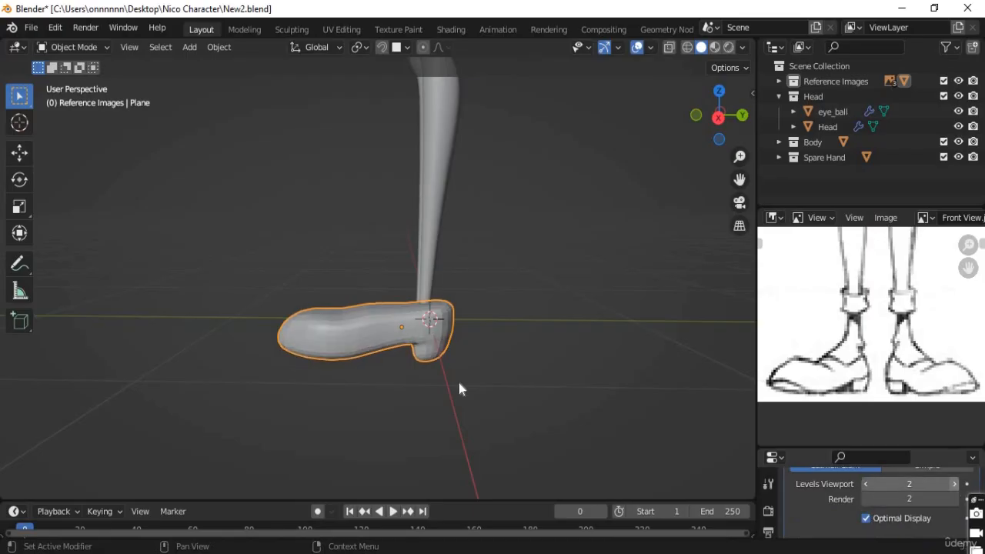
right_click(368, 337)
left_click(333, 277)
Step: In Edit Mode, lower the two side vertices on top of the toe hump straight down along Z
middle_click_drag(404, 376, 330, 352)
key("Tab")
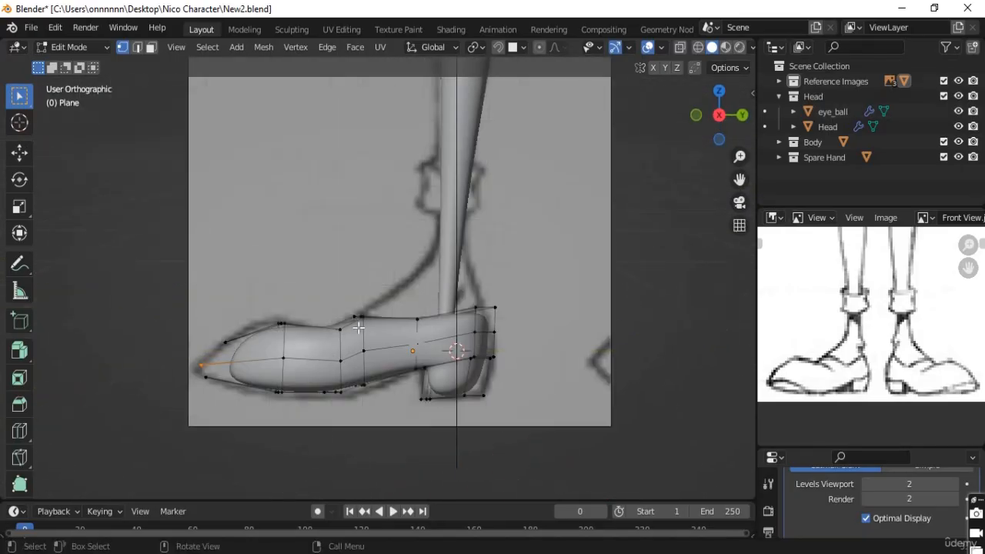
scroll(329, 352, "up", 2)
key("alt+z")
scroll(247, 360, "up", 2)
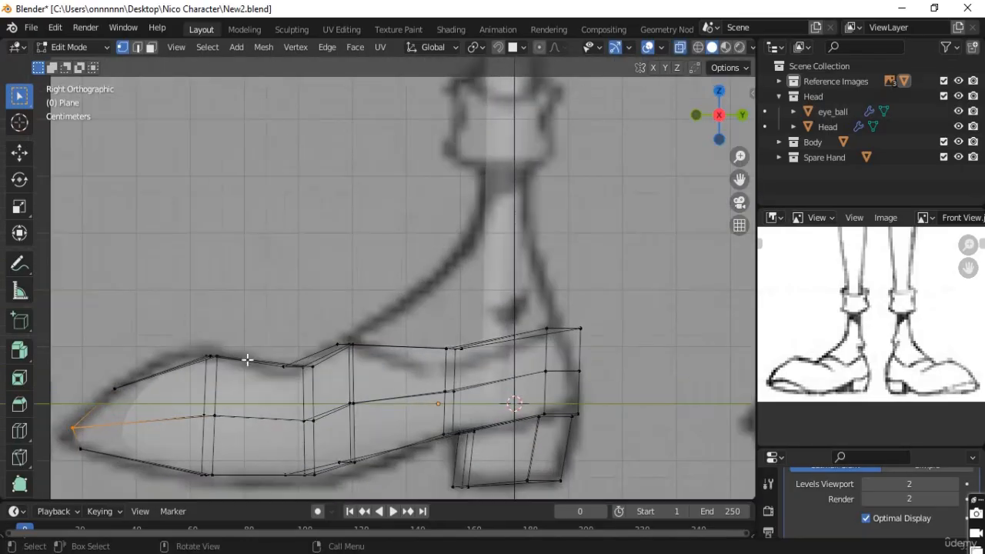
mouse_move(242, 453)
middle_mouse_down()
mouse_move(238, 409)
mouse_move(251, 352)
mouse_move(264, 343)
mouse_move(318, 414)
mouse_move(344, 400)
mouse_move(333, 381)
middle_mouse_up()
key("alt+z")
middle_click_drag(221, 345, 312, 281)
key("g")
key("z")
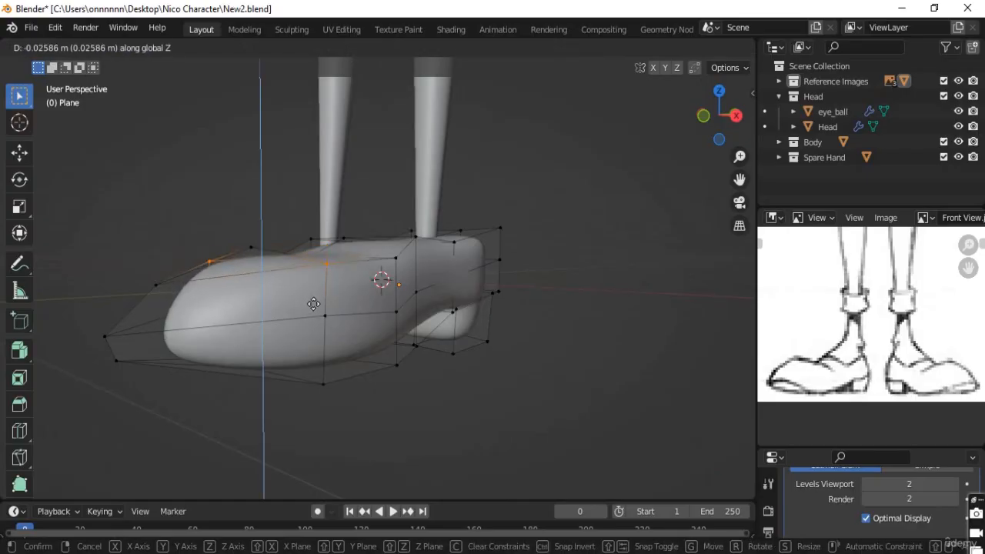
left_click(316, 331)
Step: Select the toe tip's vertices in the side view with X-ray on and move them forward beyond the reference outline
middle_click_drag(317, 331, 293, 339)
key("KP_3")
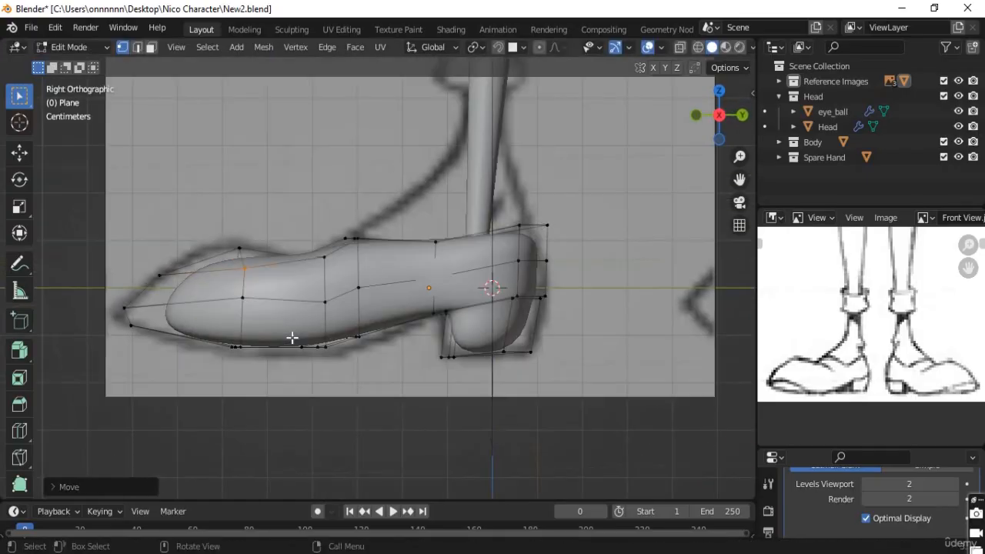
key("alt+z")
middle_click_drag(320, 318, 428, 312, "shift")
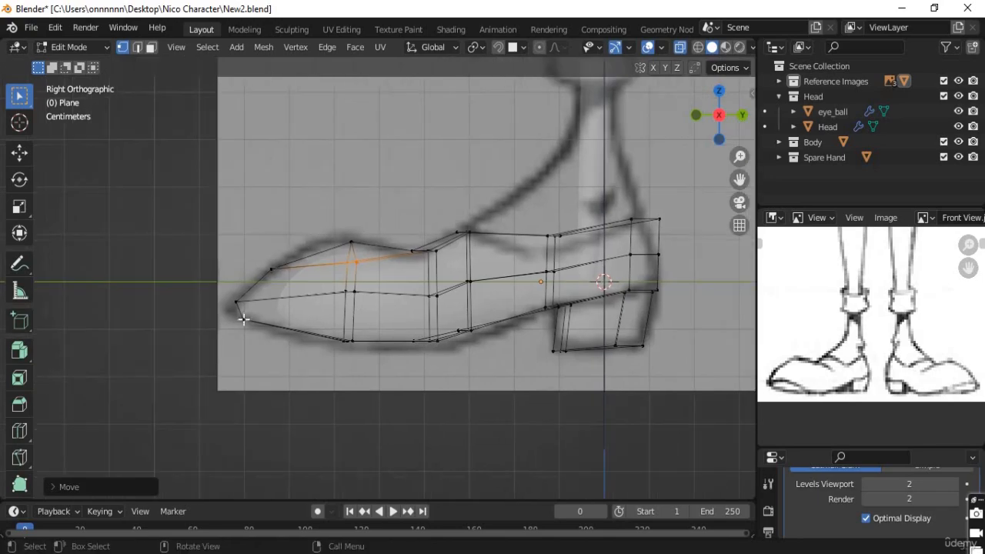
left_click_drag(219, 338, 281, 259)
key("g")
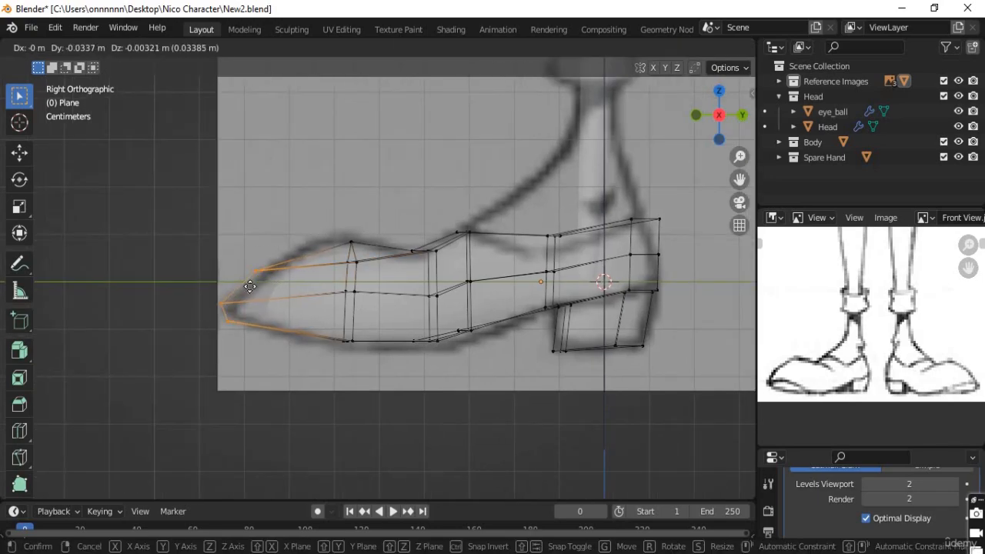
left_click(218, 290)
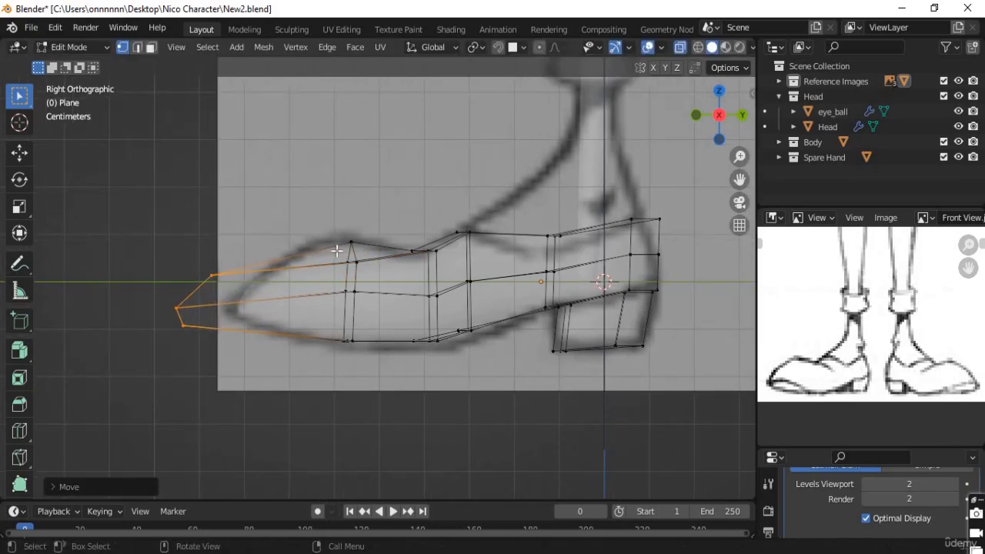
Step: Move the toe hump's top centre vertex up and slightly forward, above the reference outline
scroll(340, 242, "up", 2)
left_click(329, 231)
key("g")
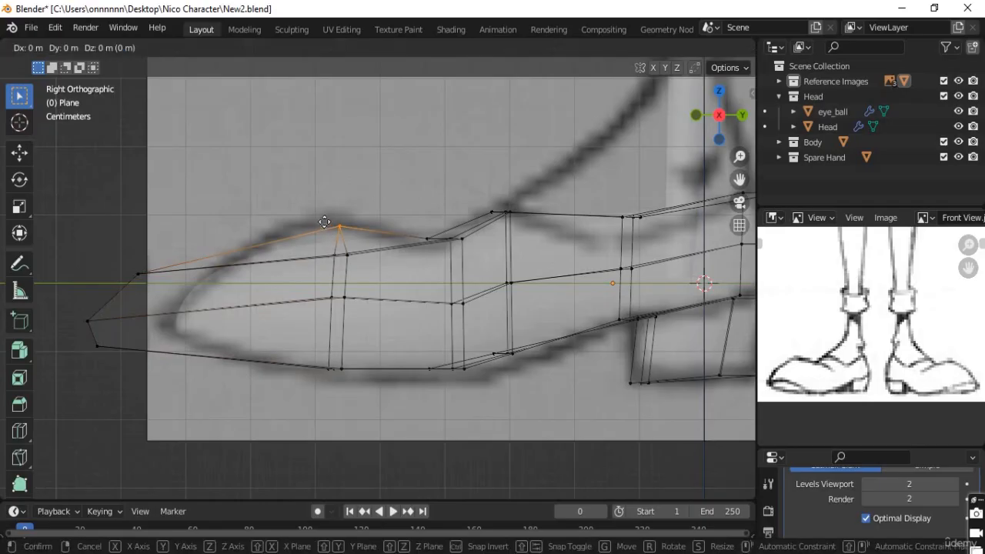
left_click(308, 192)
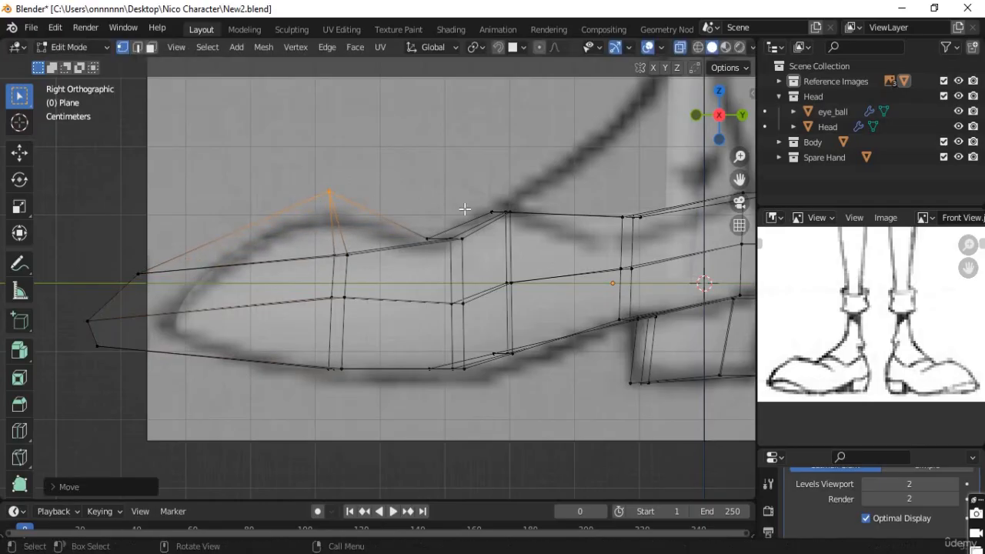
Step: Compare the smoothed shoe with the side reference in Object Mode, then examine the heel's mesh in Edit Mode
middle_click_drag(597, 234, 424, 273, "shift")
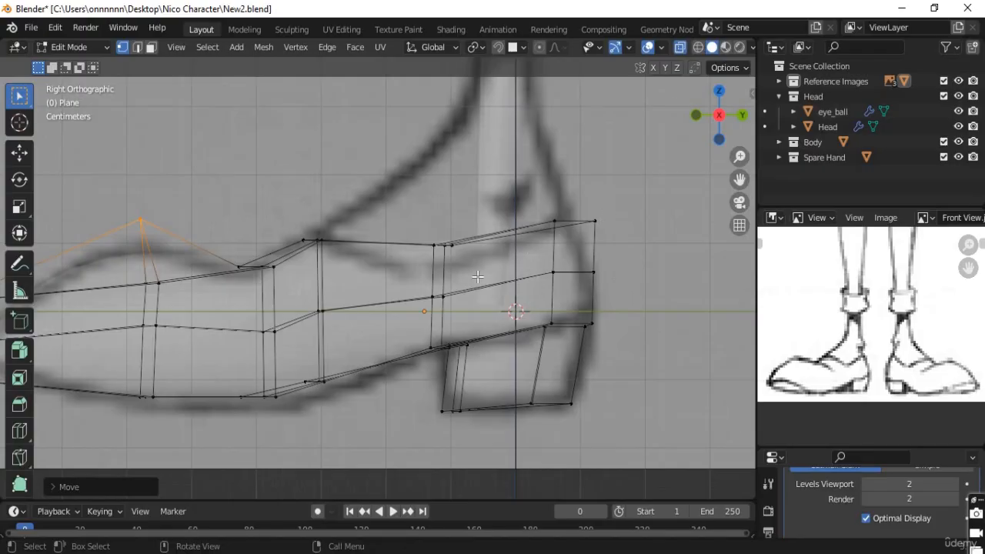
middle_click_drag(534, 281, 545, 254, "shift")
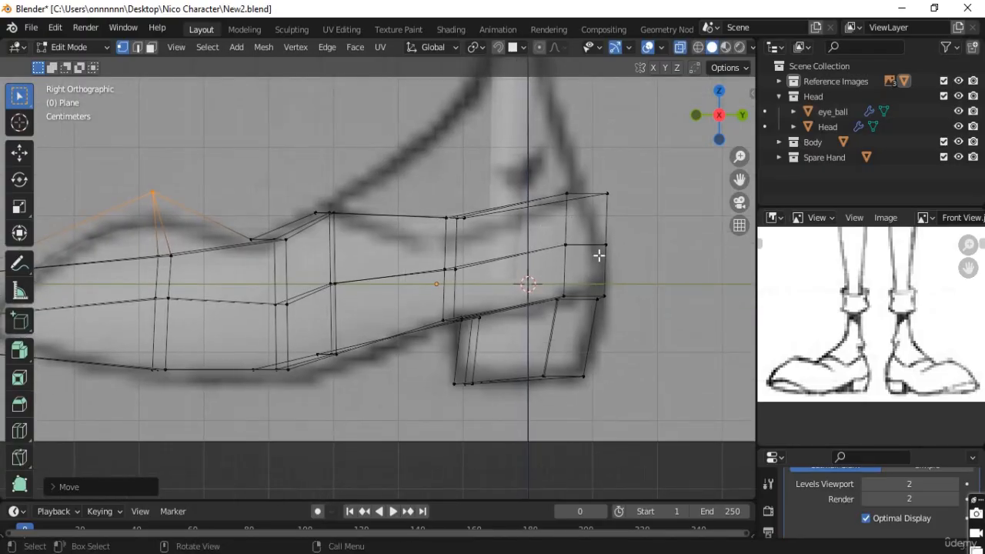
mouse_move(597, 317)
middle_mouse_down()
mouse_move(592, 336)
mouse_move(556, 293)
mouse_move(589, 279)
mouse_move(520, 271)
middle_mouse_up()
key("Tab")
key("KP_3")
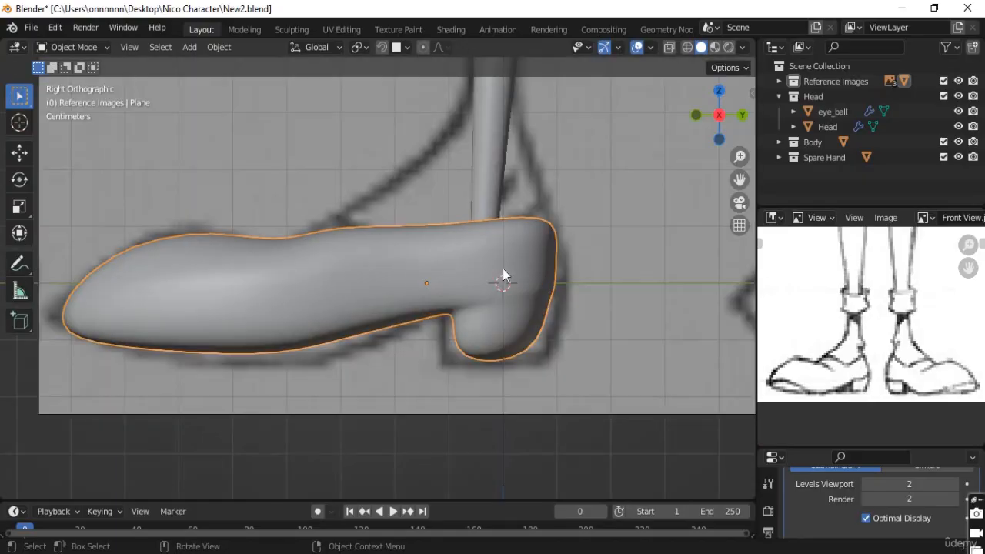
key("alt+z")
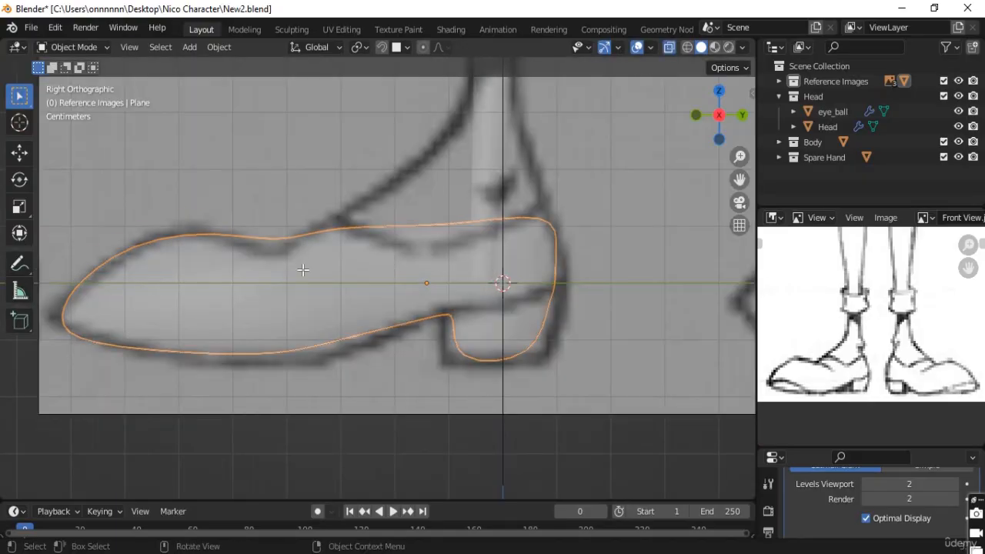
key("Tab")
mouse_move(435, 265)
middle_mouse_down("shift")
mouse_move(352, 269)
mouse_move(427, 260)
middle_mouse_up("shift")
scroll(427, 260, "up", 2)
middle_click_drag(488, 266, 438, 227, "shift")
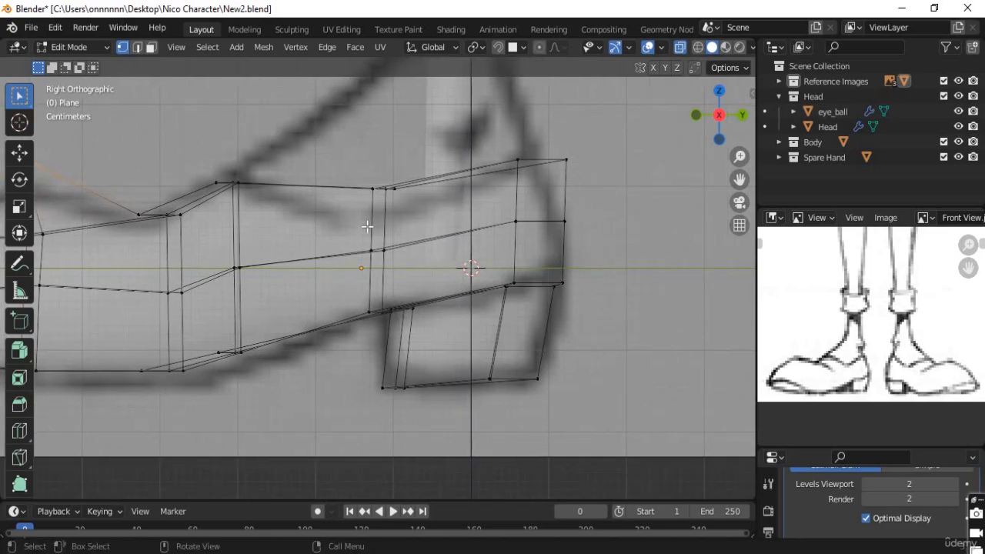
Step: Add a vertical loop cut through the heel area and slide it close to the shoe's back edge
mouse_move(367, 226)
middle_mouse_down()
mouse_move(354, 275)
mouse_move(334, 239)
middle_mouse_up()
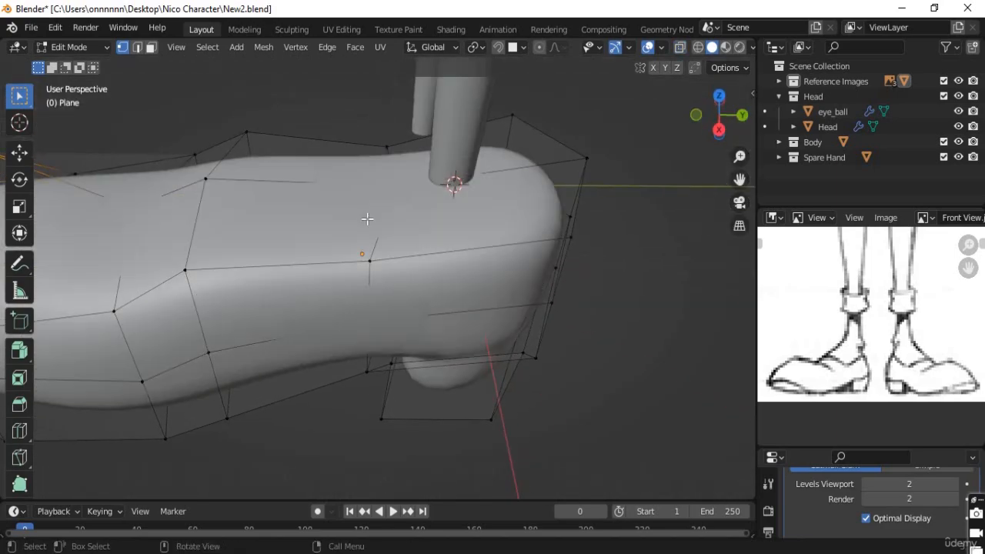
left_click(293, 169)
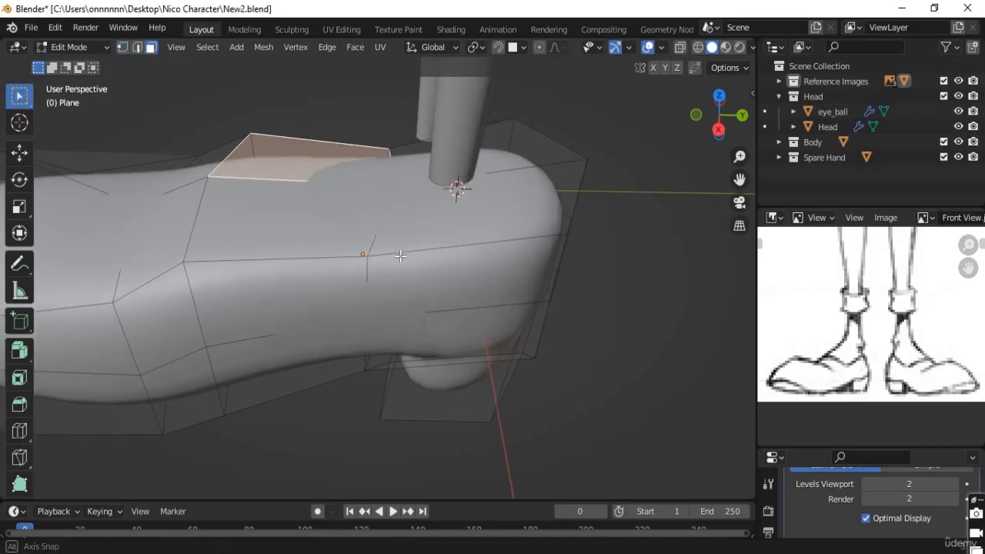
middle_click_drag(433, 246, 510, 205)
key("ctrl+r")
left_click(511, 205)
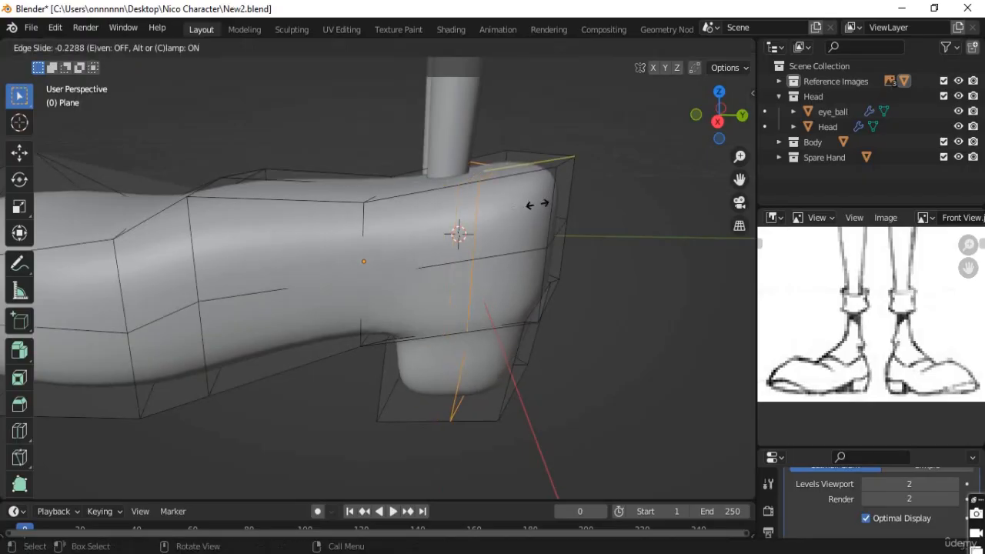
left_click(584, 206)
Step: Add a horizontal loop cut around the heel block and slide it down close to its base
middle_click_drag(561, 312, 474, 315)
key("ctrl+r")
left_click(474, 315)
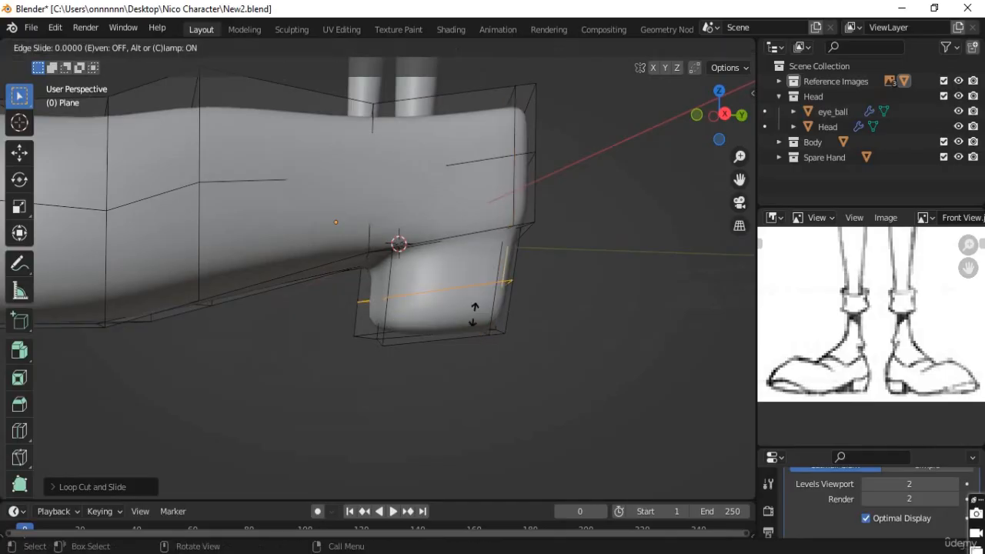
left_click(467, 356)
Step: Add another horizontal loop cut around the heel block just below the sole, and check the smoothed heel in Object Mode
middle_click_drag(462, 315, 462, 291)
key("ctrl+r")
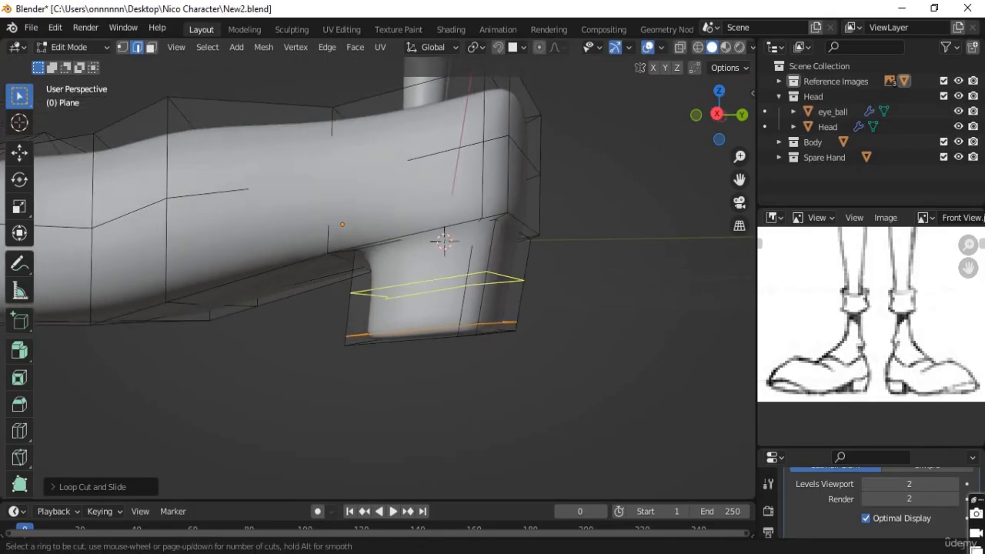
left_click(468, 274)
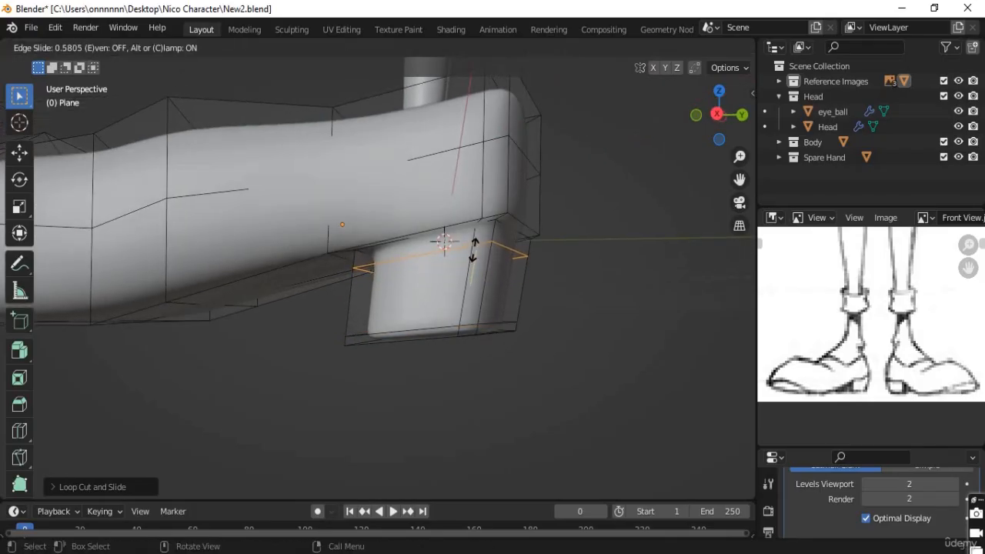
left_click(472, 297)
mouse_move(472, 297)
middle_mouse_down()
mouse_move(523, 315)
mouse_move(465, 309)
mouse_move(477, 310)
middle_mouse_up()
scroll(440, 286, "down", 5)
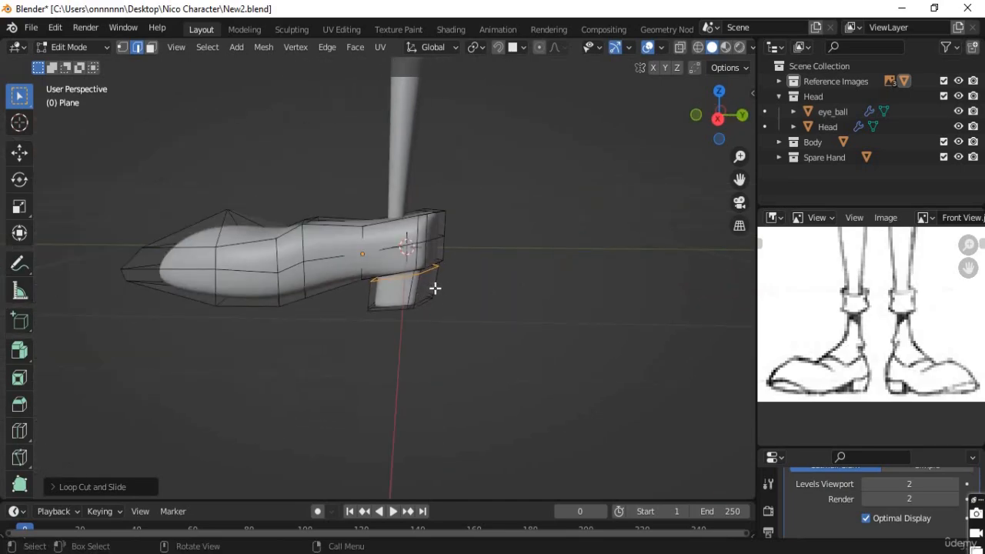
key("Tab")
left_click(448, 307)
middle_click_drag(403, 308, 394, 276)
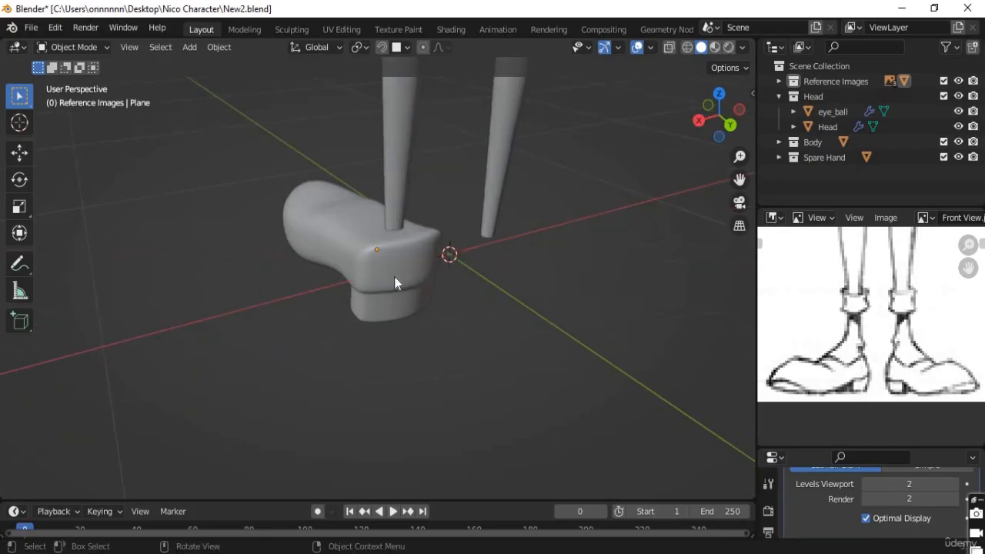
Step: Select the centre column of vertices at the back of the heel and move it about 0.026 m backward along Y
left_click(394, 276)
key("Tab")
middle_click_drag(390, 323, 362, 319)
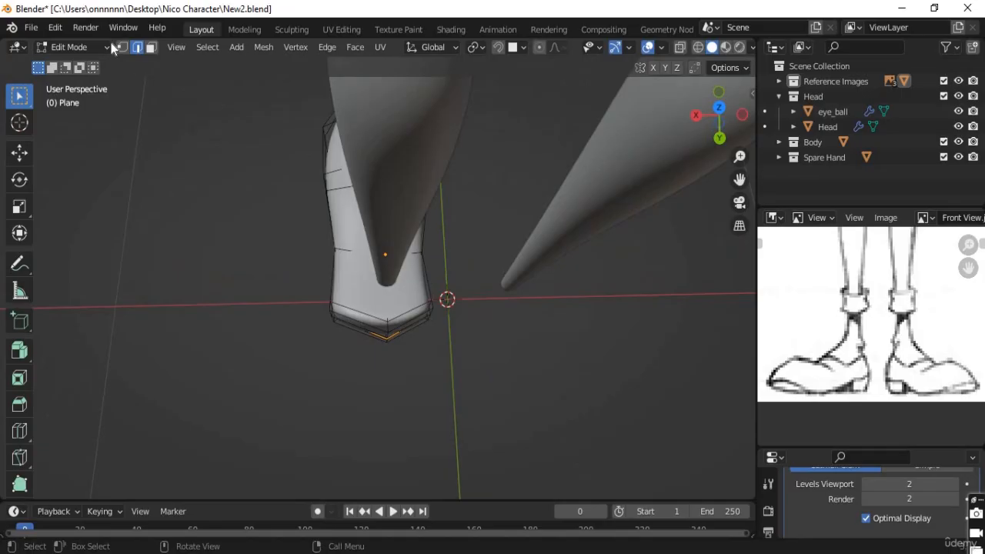
left_click_drag(375, 298, 427, 390)
middle_click_drag(407, 383, 403, 306)
key("alt+z")
scroll(389, 371, "up", 4)
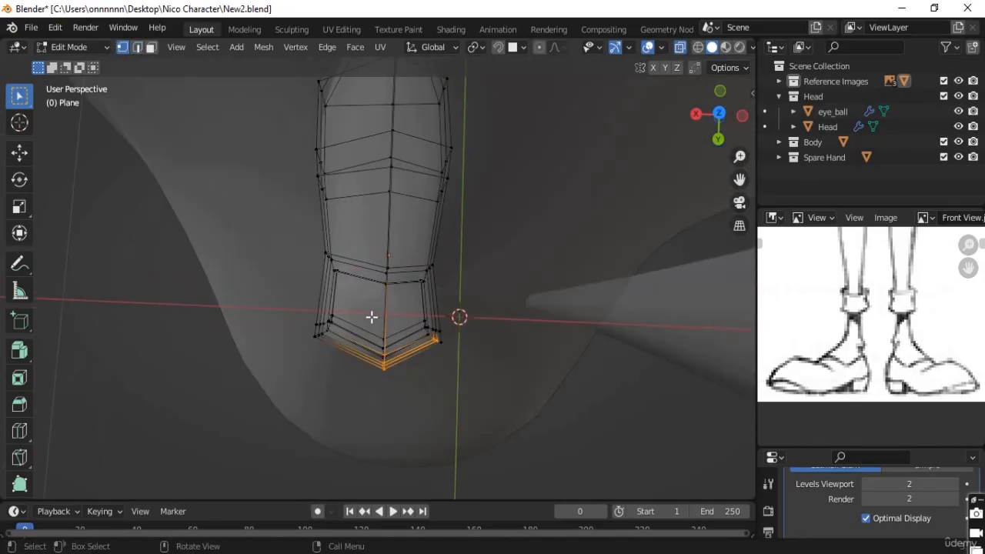
left_click_drag(372, 319, 379, 382)
middle_click_drag(380, 382, 441, 260)
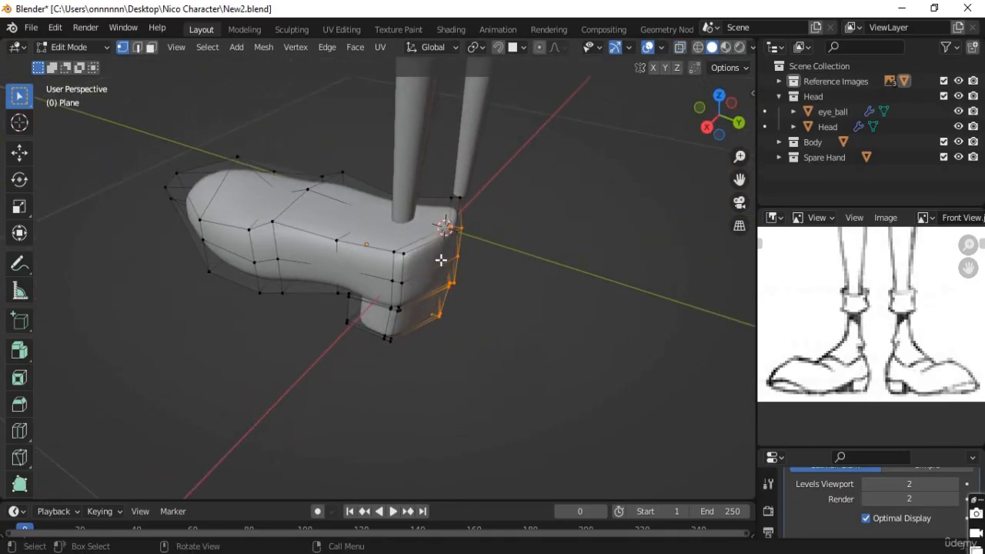
key("g")
key("y")
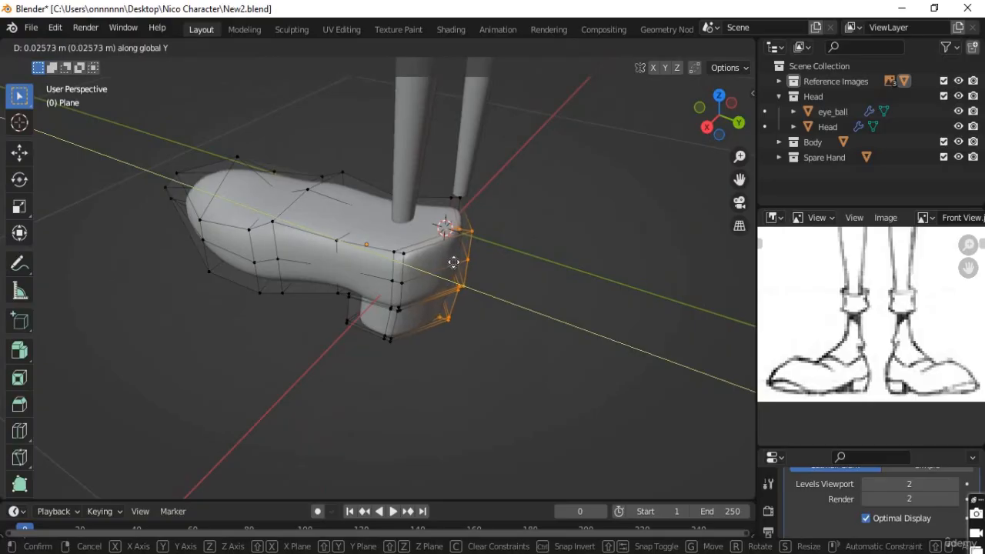
left_click(454, 262)
middle_click_drag(482, 297, 411, 323)
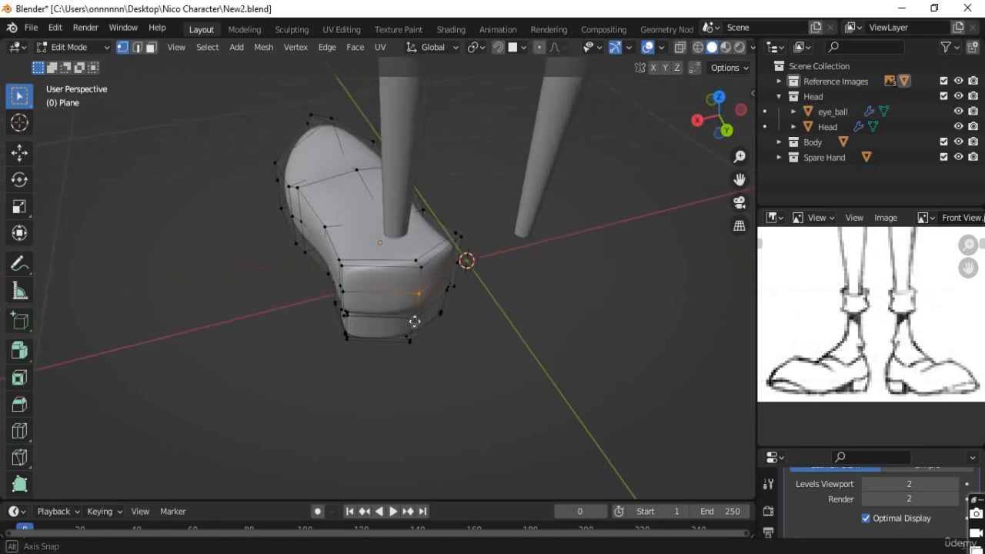
key("g")
key("y")
right_click(427, 330)
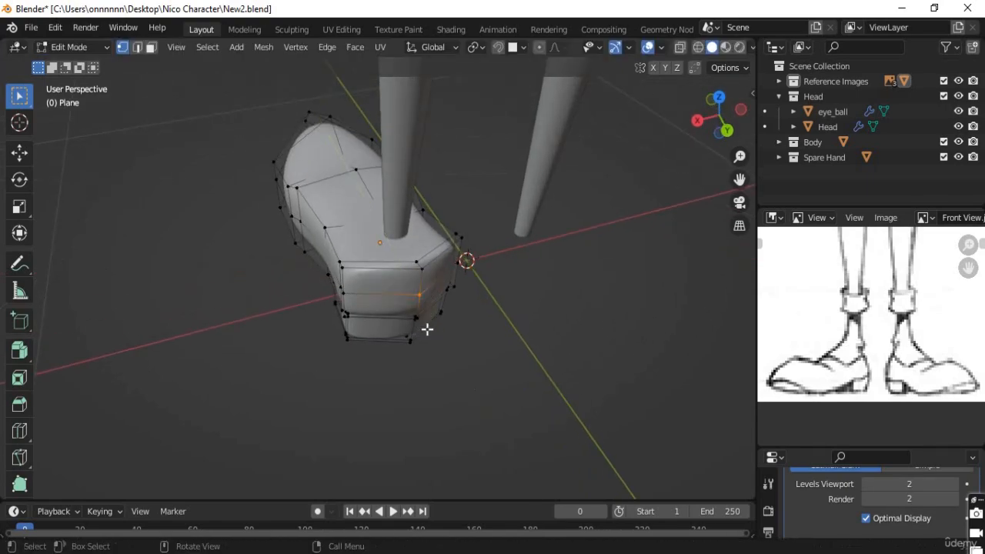
Step: Move the back centre's mid-height vertex and the lower vertices beneath it about 0.025 m backward along Y
middle_click_drag(427, 311, 418, 260)
middle_click_drag(423, 293, 452, 315)
key("g")
key("y")
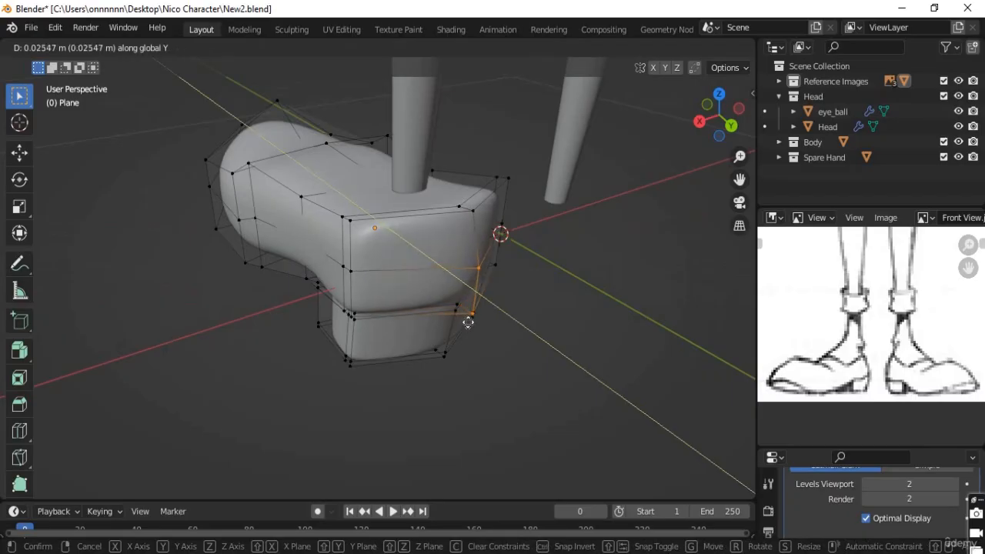
left_click(470, 323)
Step: Adjust the mid-height centre vertex at the shoe's back so it bulges outward
middle_click_drag(451, 281, 438, 213)
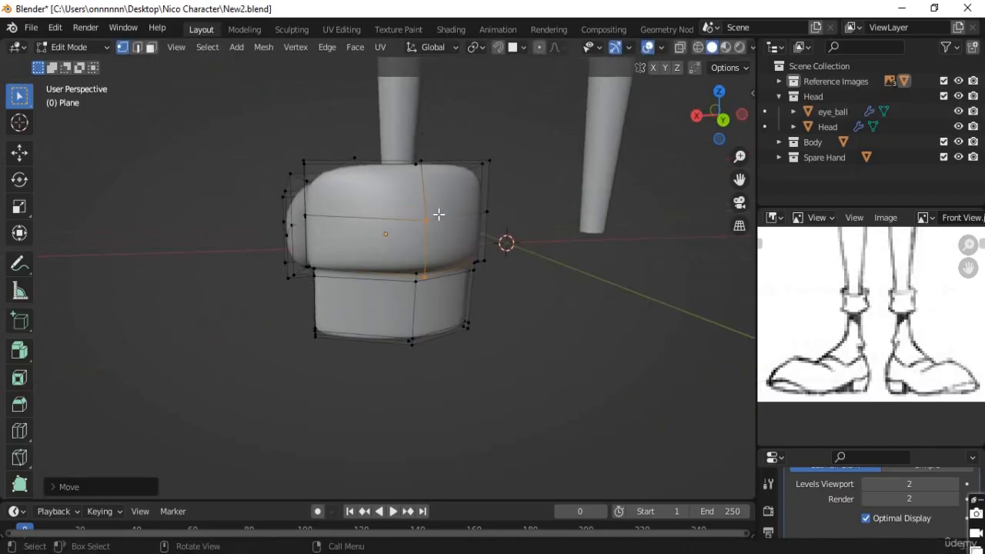
middle_click_drag(425, 254, 448, 219)
key("g")
left_click(444, 275)
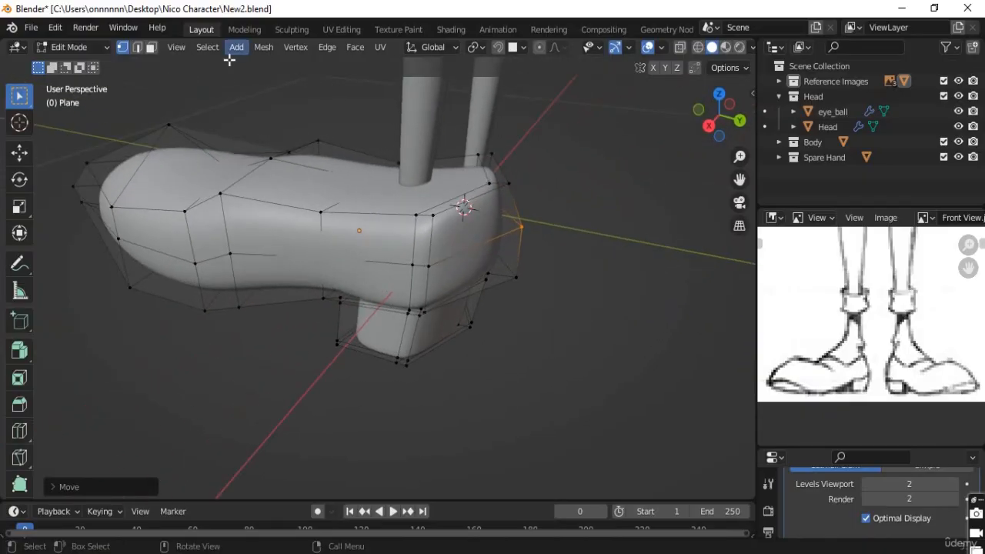
Step: Slide the vertical edges beside the shoe's rear corner along the back surface, and move them about 0.009 m backward
key("2")
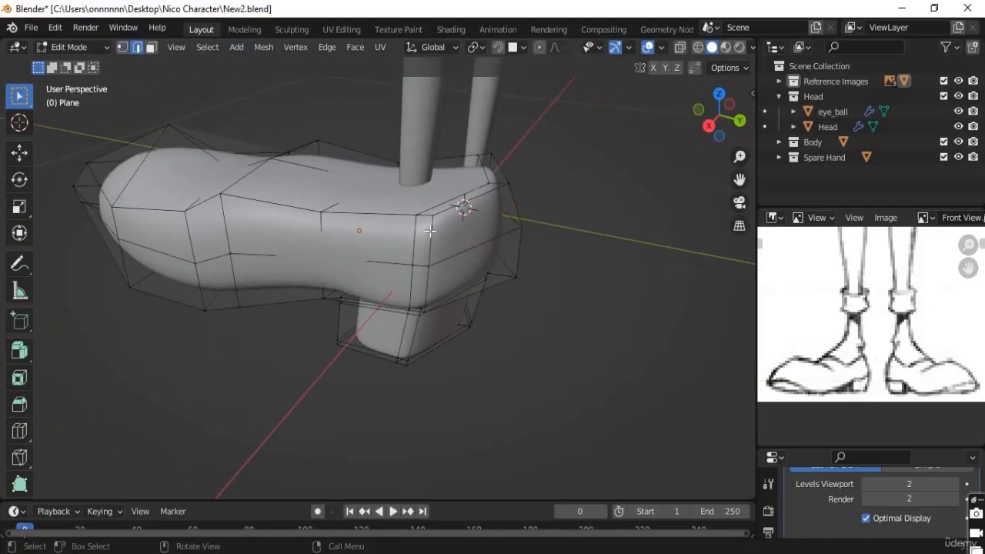
middle_click_drag(455, 302, 431, 277)
left_click(435, 280)
key("g")
key("g")
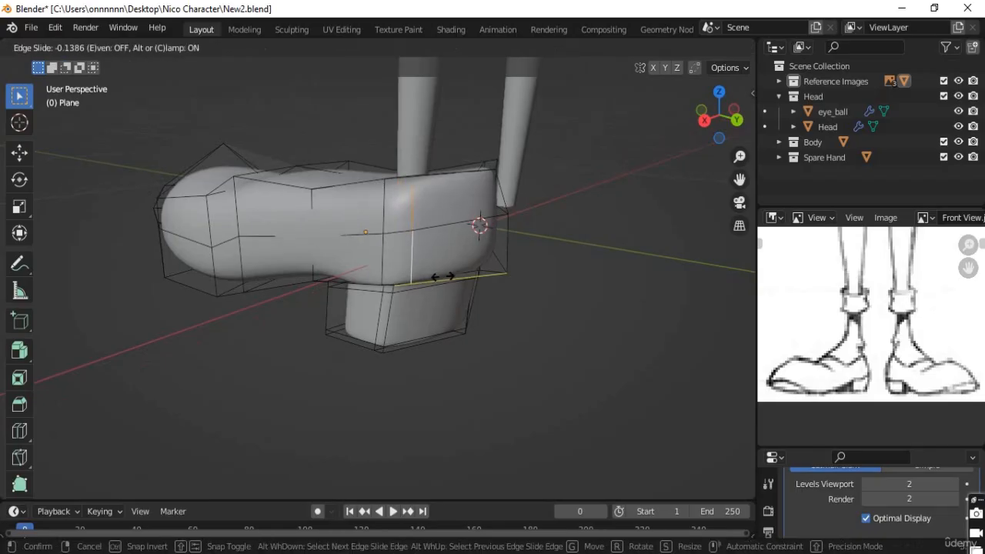
left_click(462, 304)
middle_click_drag(469, 312, 501, 318)
key("g")
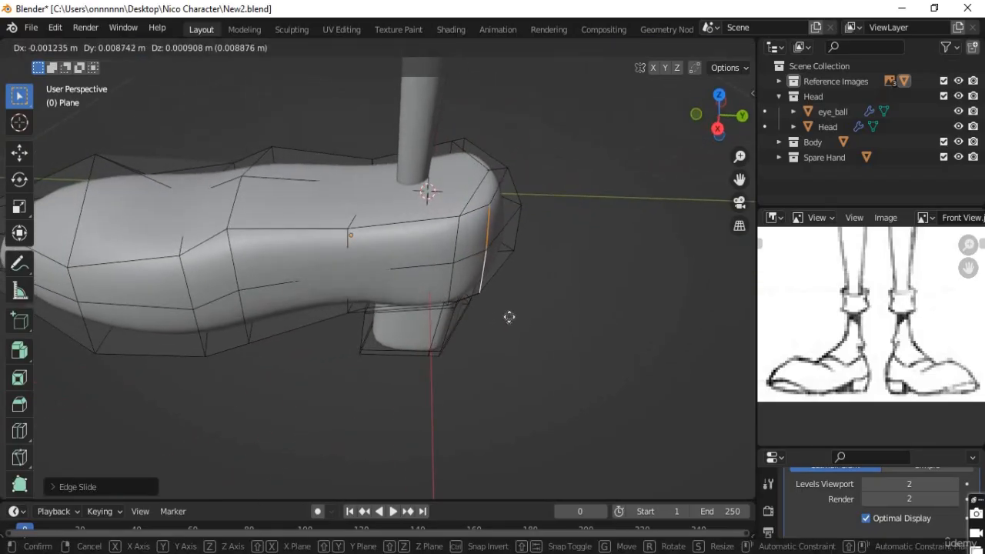
left_click(510, 316)
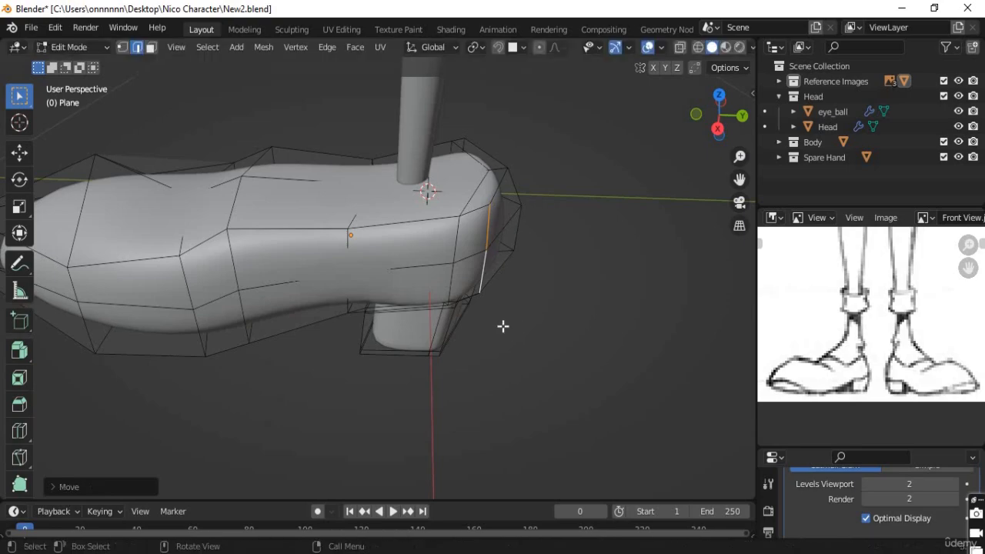
Step: Select the faces at the back of the shoe's upper and move them about 0.037 m forward to match the side reference
scroll(502, 308, "down", 4)
key("KP_3")
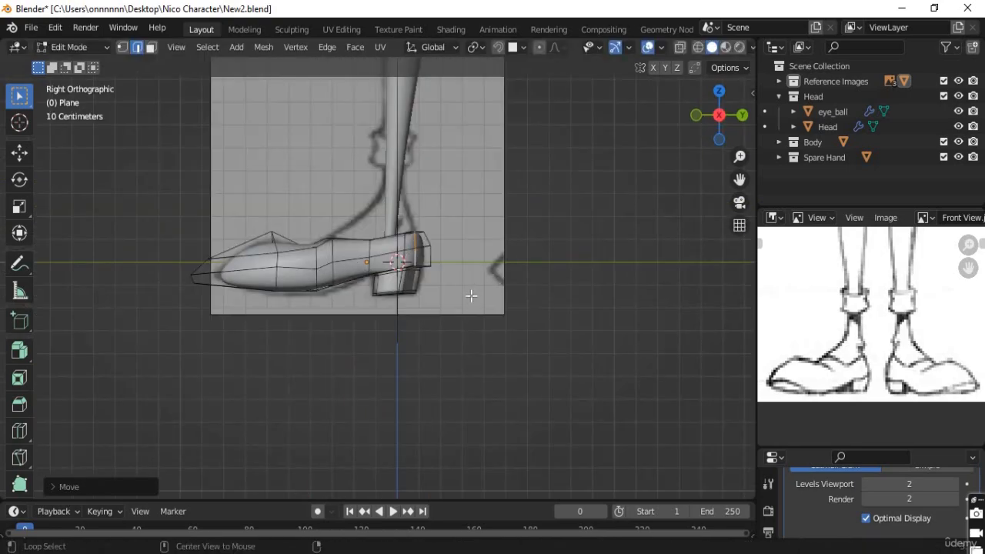
scroll(471, 295, "up", 5)
middle_click_drag(478, 288, 435, 317, "shift")
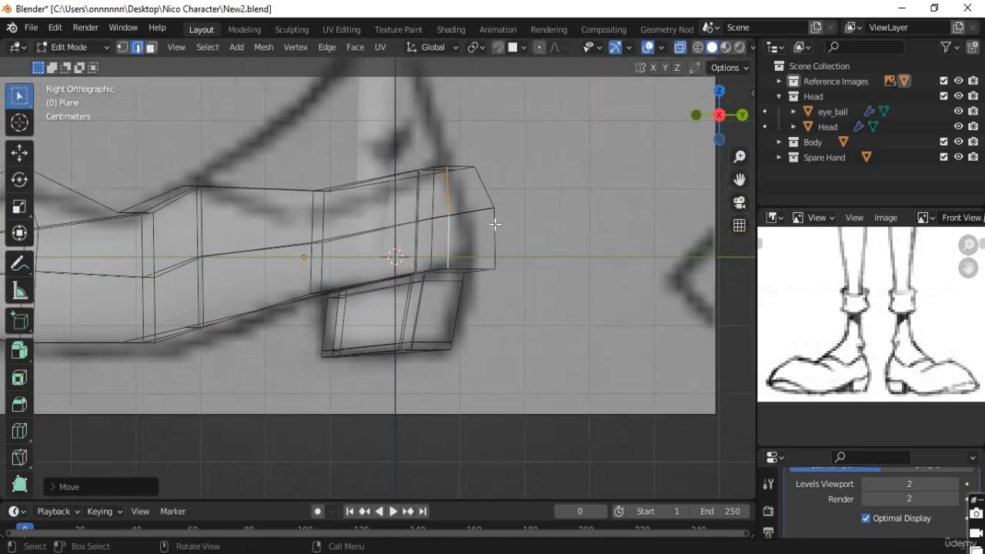
key("3")
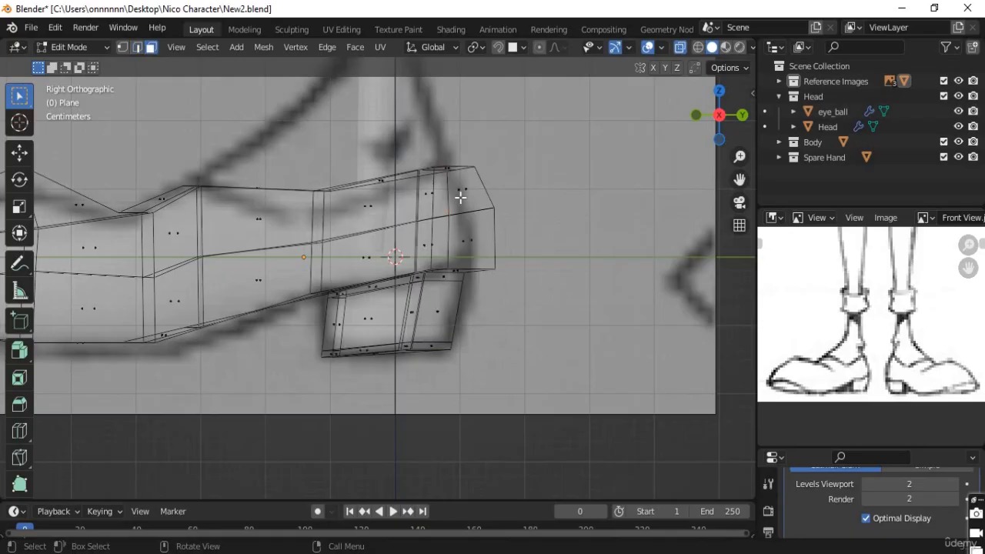
left_click(460, 193)
left_click(470, 241, "shift")
key("alt+z")
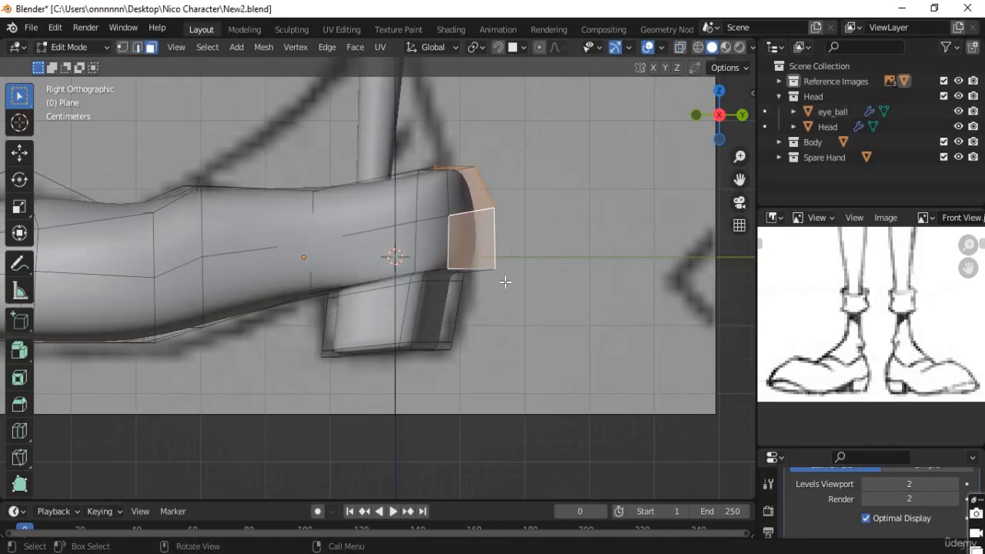
left_click(466, 209, "shift")
key("alt+z")
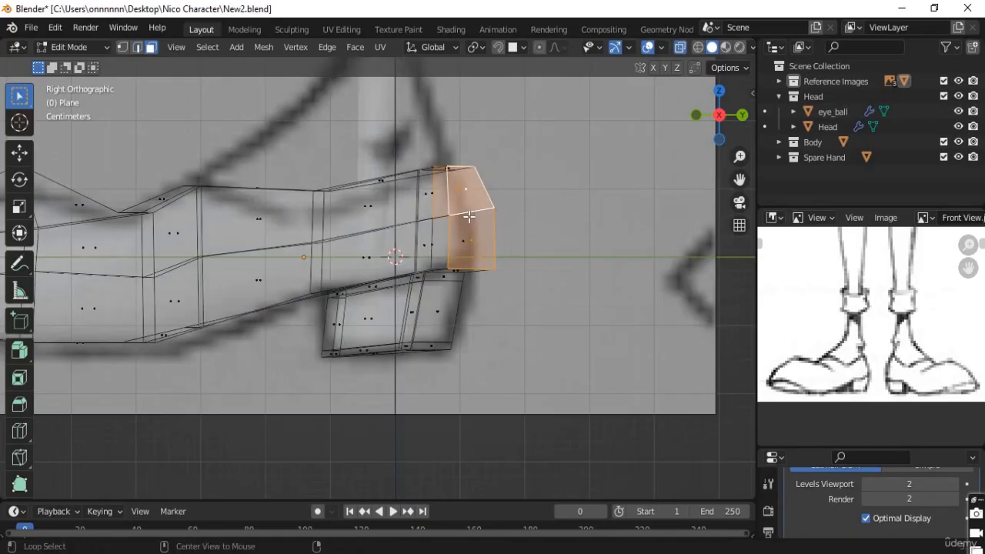
key("g")
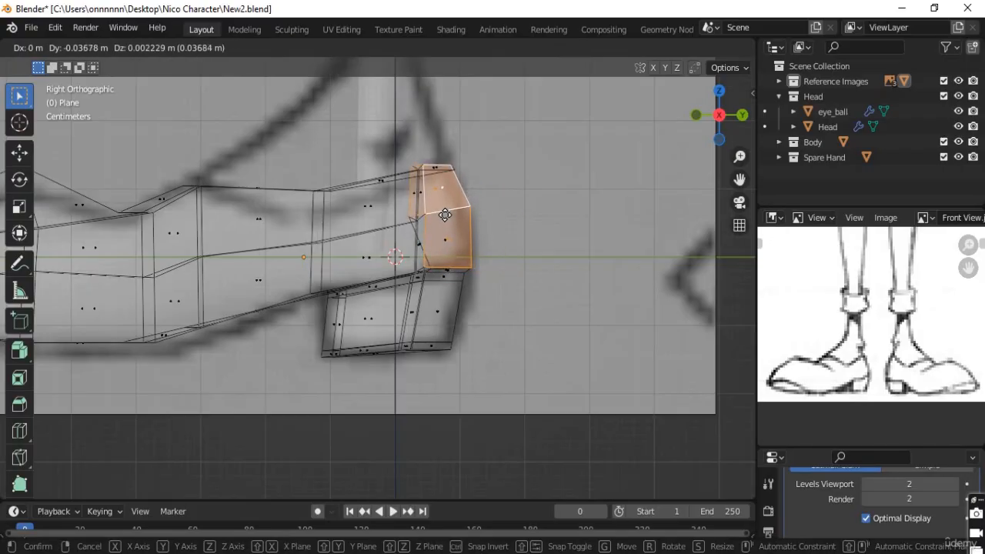
left_click(445, 215)
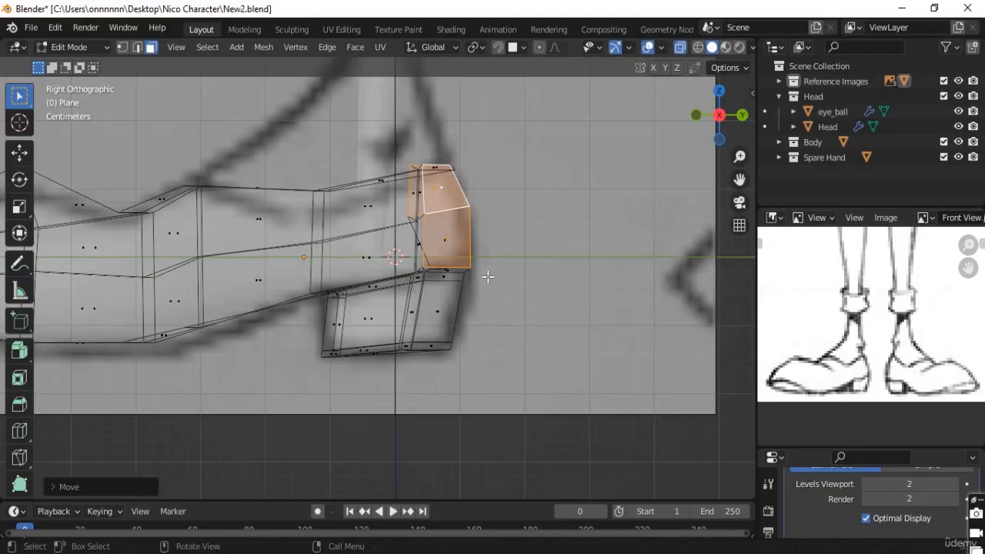
Step: Select the rear vertices of the heel block and move them slightly backward along Y to follow the reference outline
left_click(122, 48)
scroll(461, 254, "up", 2)
middle_click_drag(500, 254, 397, 216, "shift")
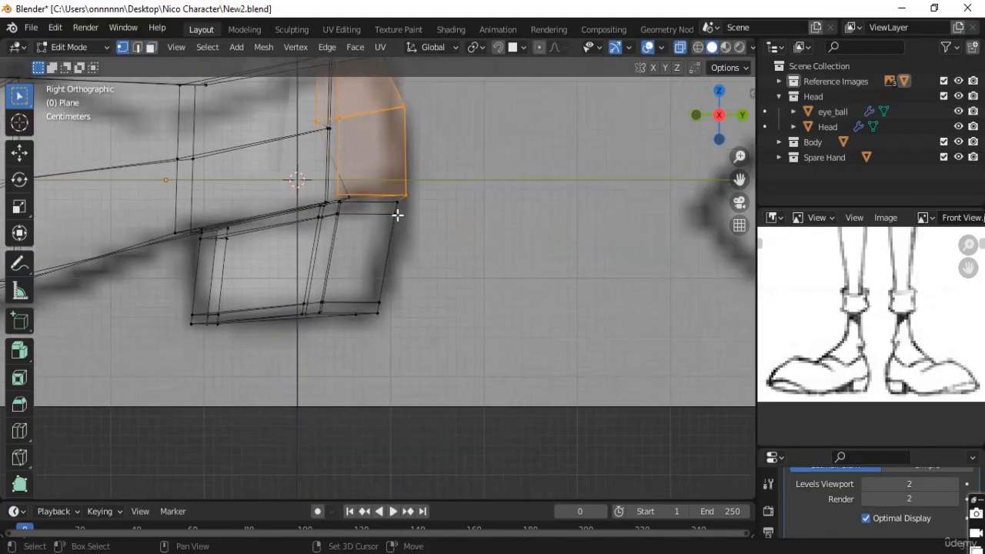
left_click(395, 210)
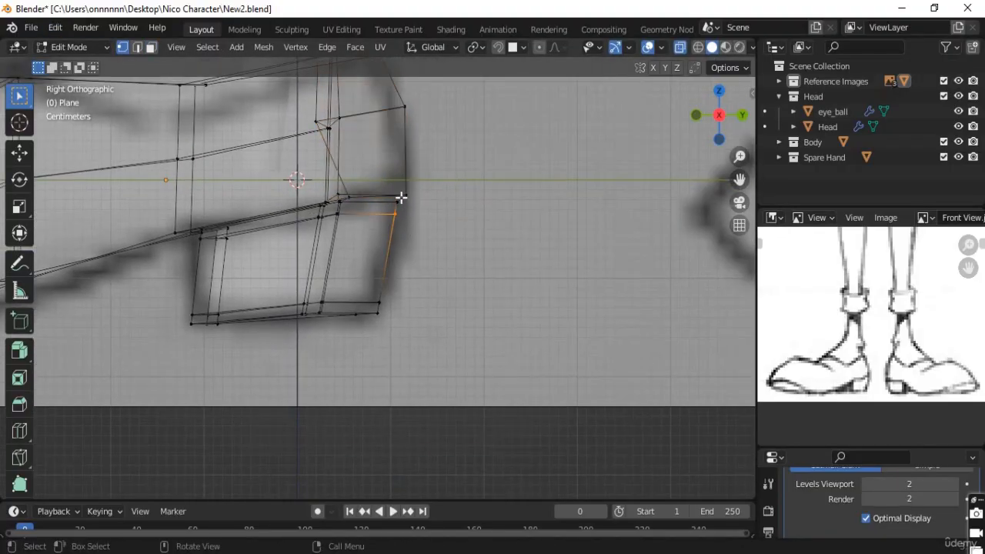
left_click(375, 311, "shift")
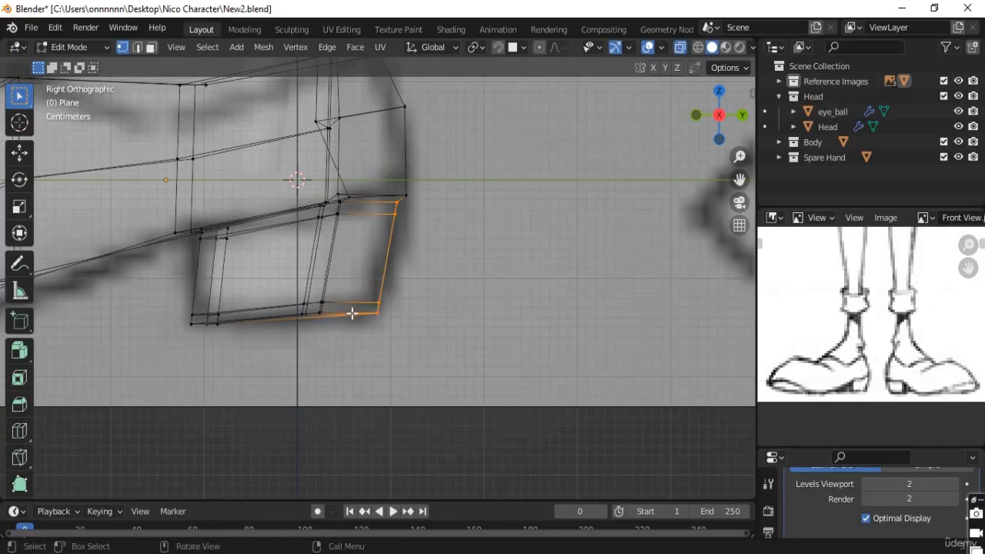
key("g")
key("y")
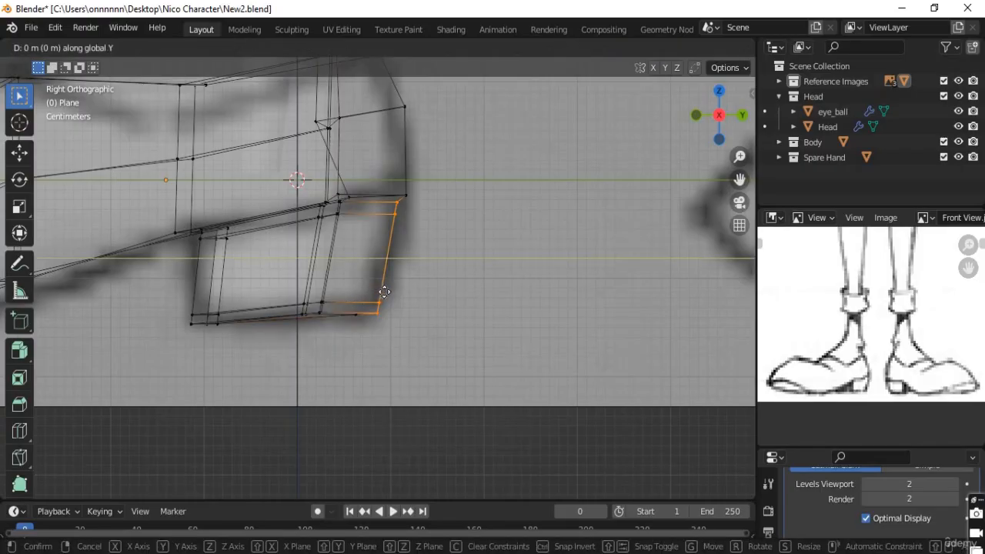
left_click(386, 292)
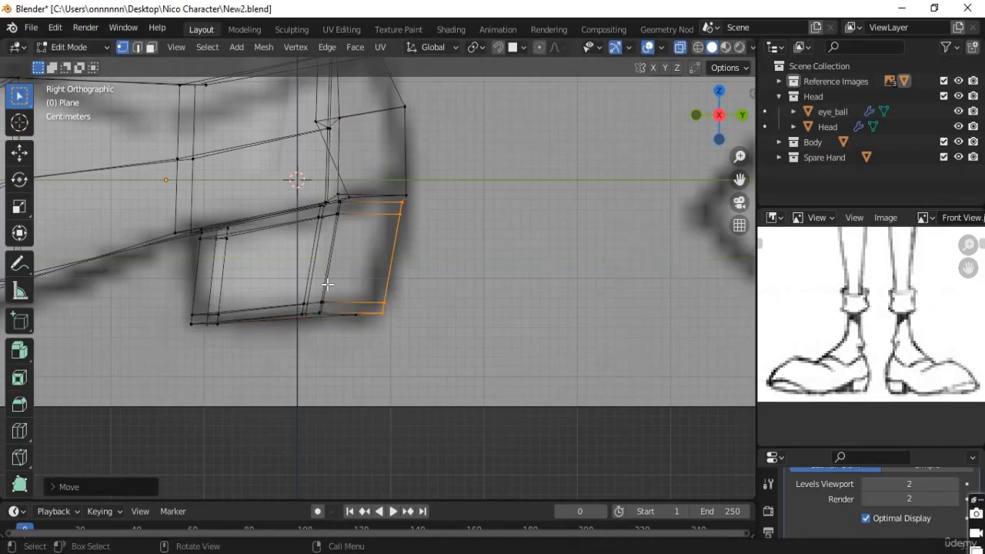
Step: Select the mid-height vertex at the toe tip and move it about 0.024 m forward in the side view
scroll(343, 271, "down", 4)
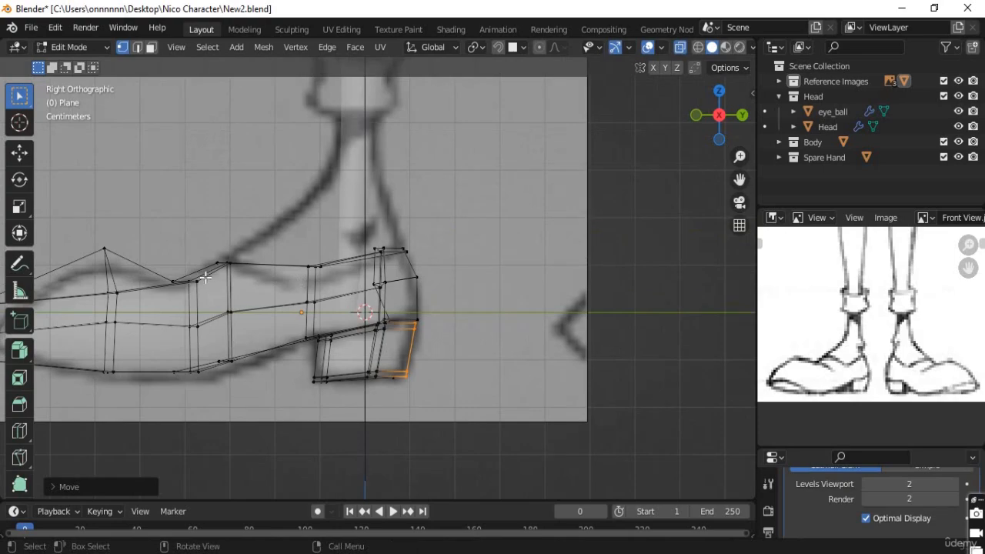
middle_click_drag(334, 277, 434, 278, "shift")
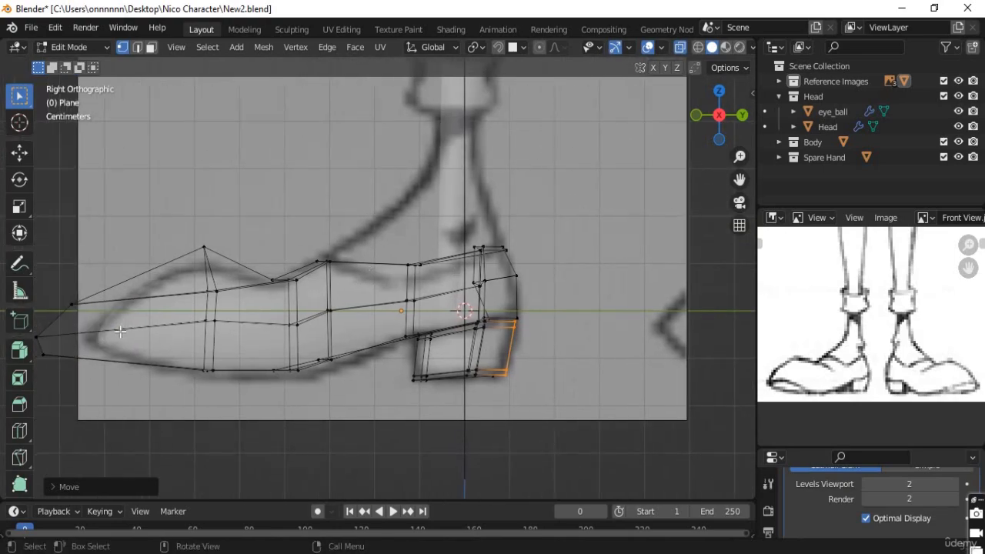
middle_click_drag(120, 331, 182, 328, "shift")
left_click_drag(146, 283, 81, 367)
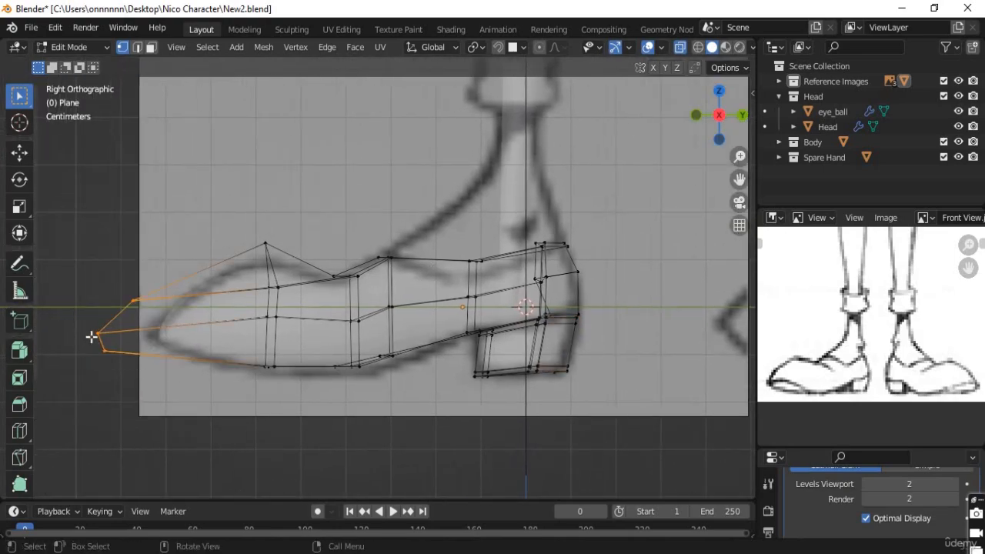
left_click(93, 336)
key("g")
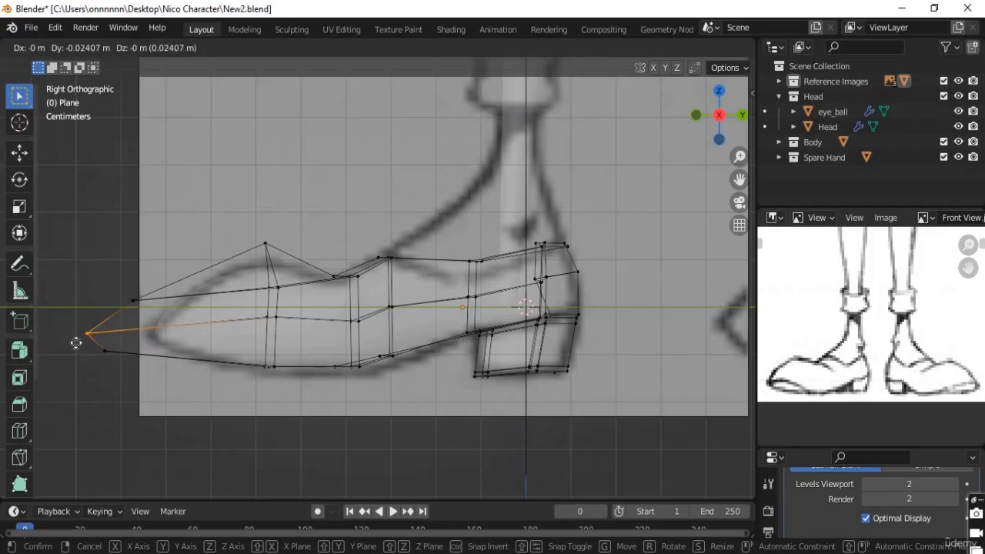
left_click(76, 342)
Step: Select all the toe-tip vertices together and move them slightly further forward
left_click_drag(163, 260, 74, 373)
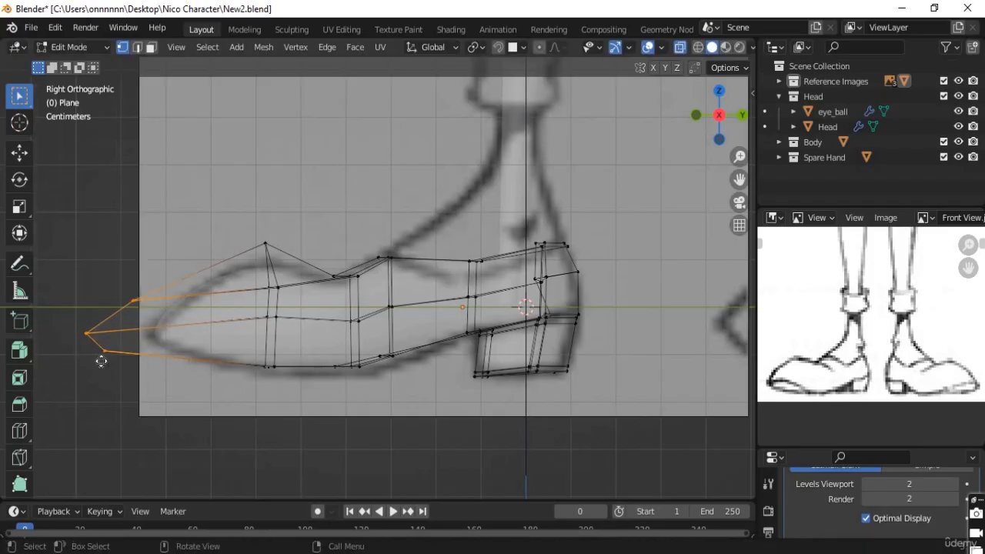
key("g")
left_click(93, 361)
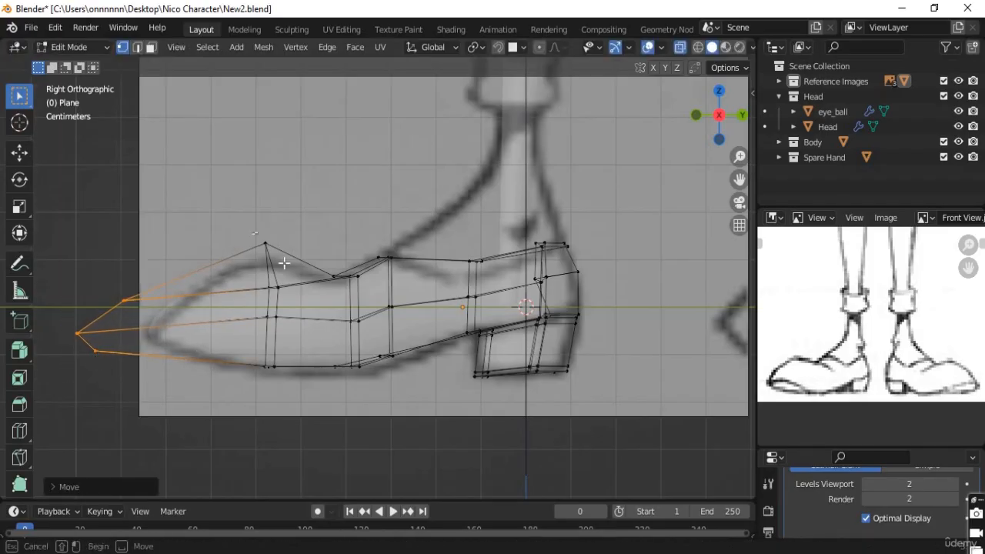
Step: Raise the top vertices of the toe bulge slightly and check the smoothed toe from several angles
left_click(264, 245)
left_click_drag(221, 208, 287, 278)
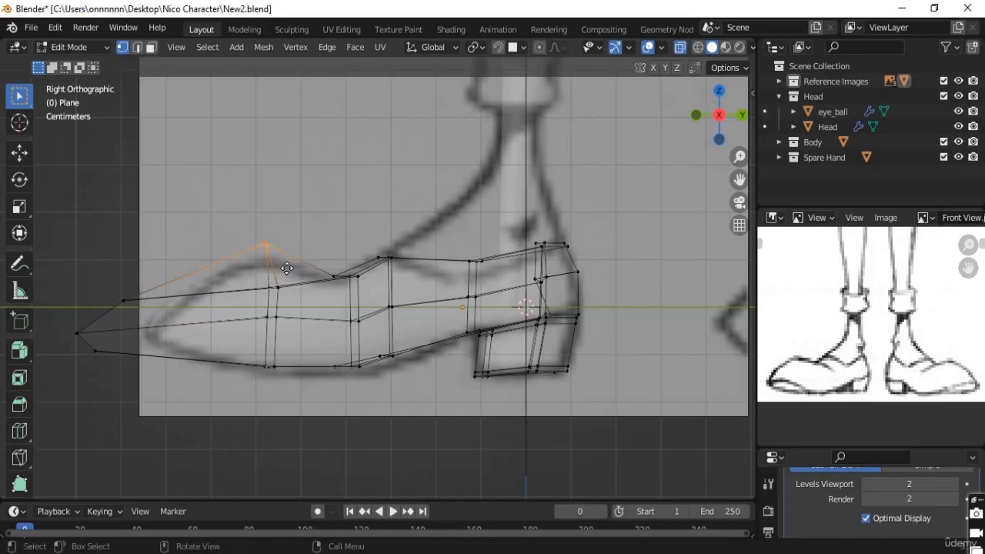
key("g")
left_click(286, 268)
middle_click_drag(393, 296, 471, 351)
key("KP_3")
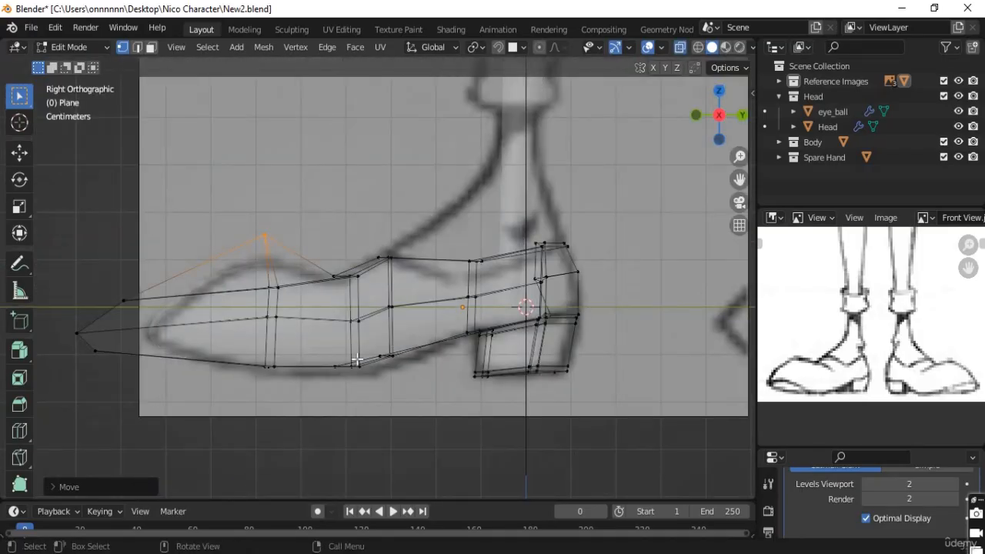
middle_click_drag(357, 359, 495, 386)
middle_click_drag(369, 364, 220, 327)
key("alt+z")
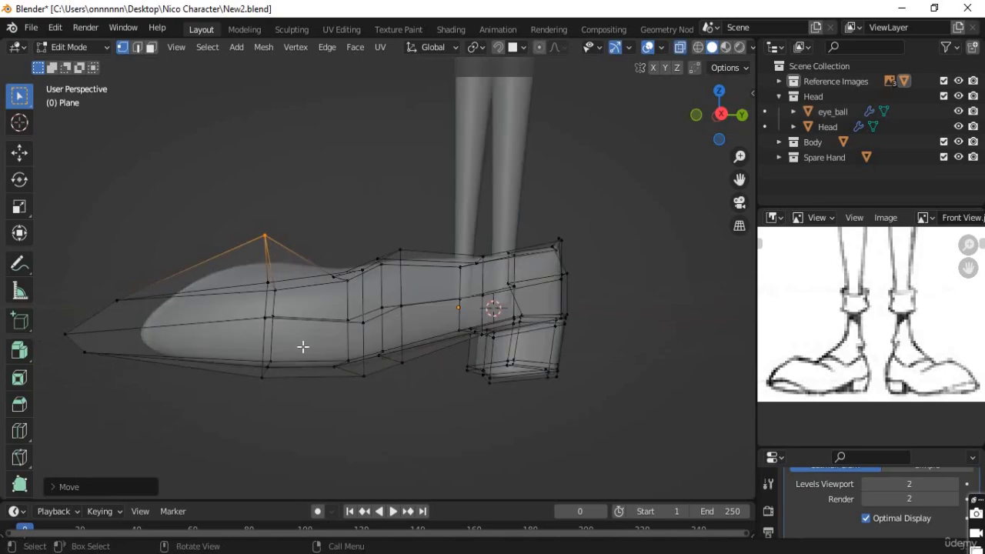
Step: Add a lengthwise loop cut around the shoe's lower side and slide it toward the sole
key("KP_3")
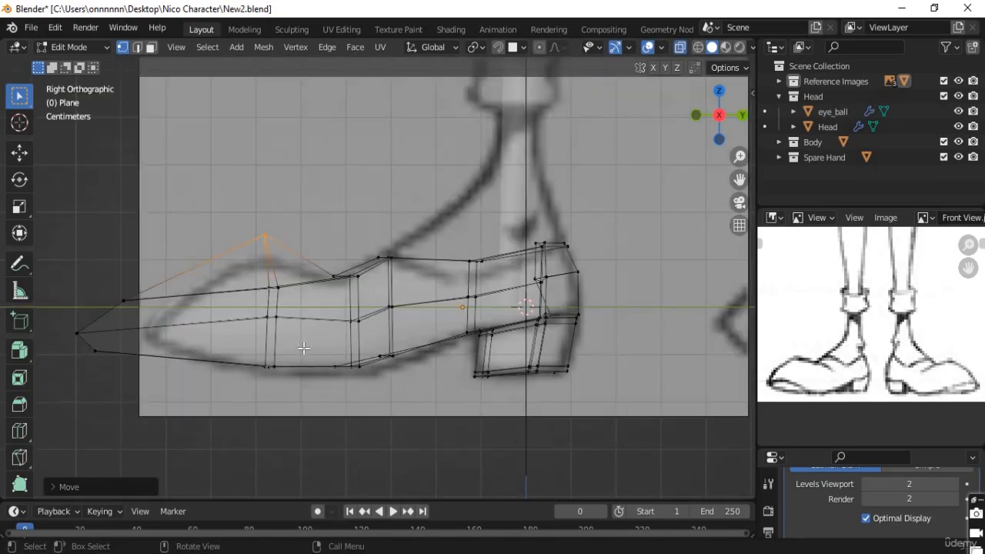
middle_click_drag(304, 348, 304, 315, "shift")
key("ctrl+r")
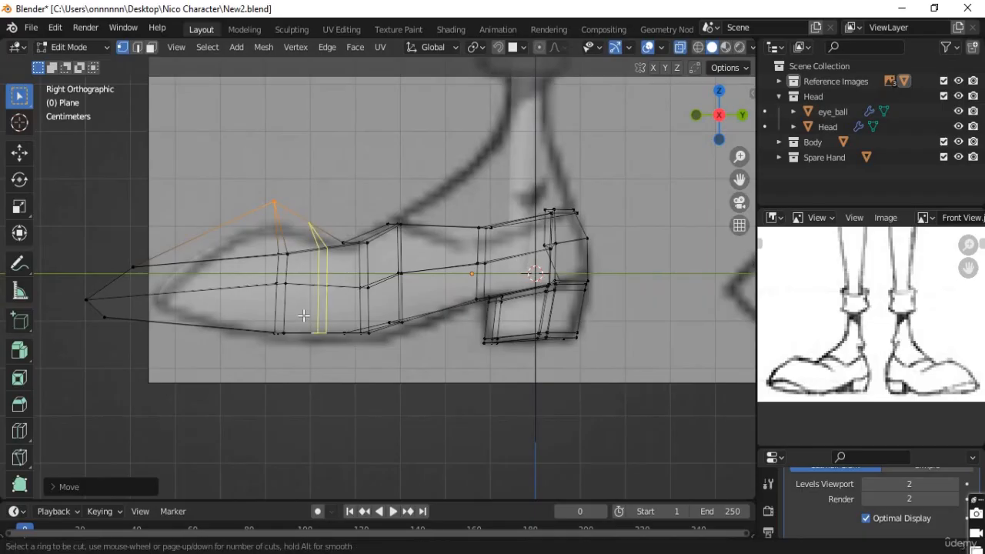
key("Escape")
key("alt+z")
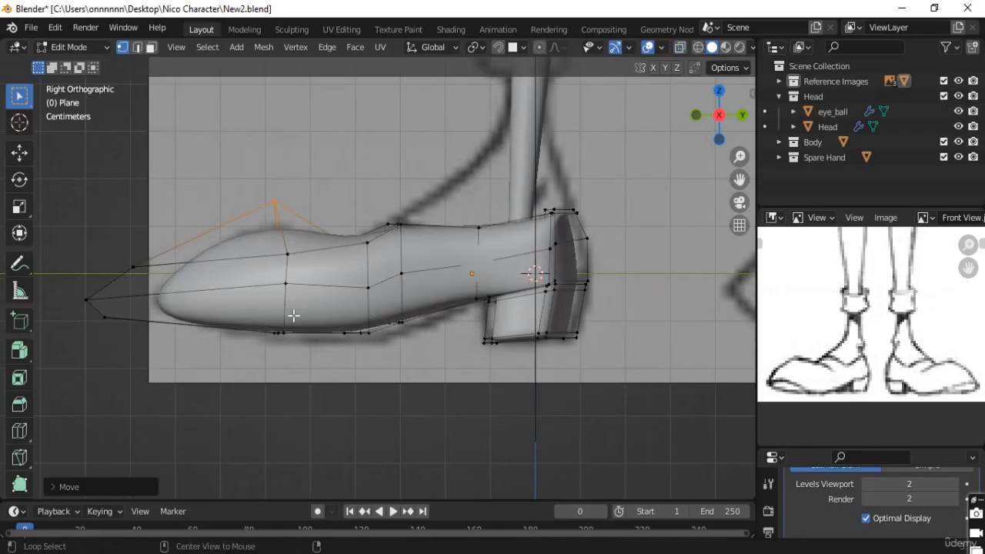
key("ctrl+r")
left_click(285, 312)
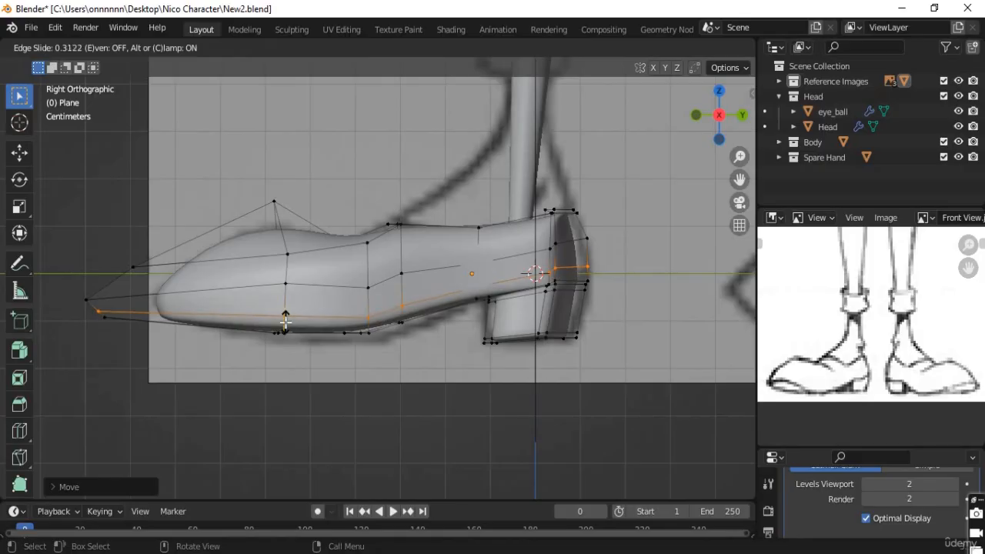
left_click(348, 323)
Step: Select the column of vertices beside the shoe's rear outer corner and move it about 0.01 m, mainly backward
middle_click_drag(451, 323, 406, 330)
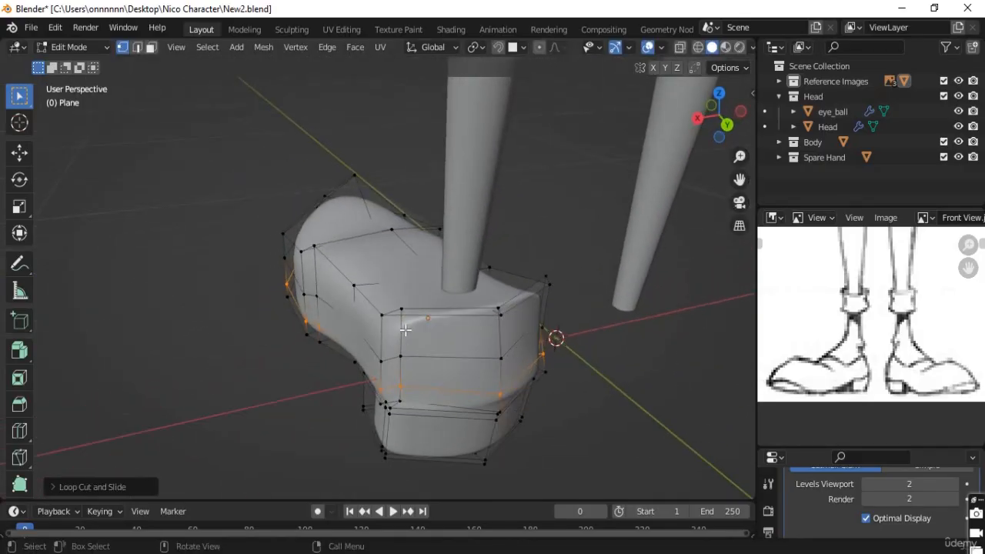
middle_click_drag(475, 368, 383, 351)
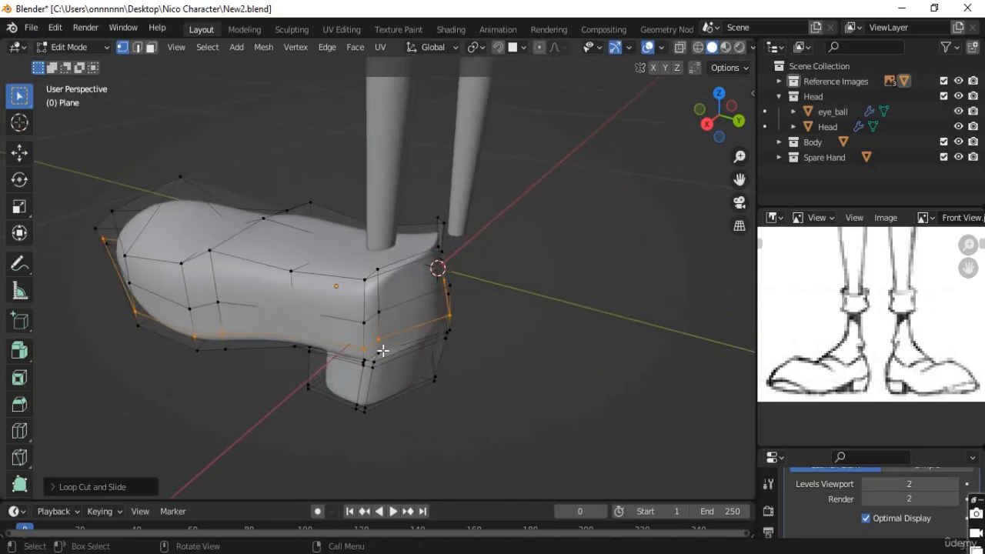
left_click(374, 354)
left_click(378, 339, "shift")
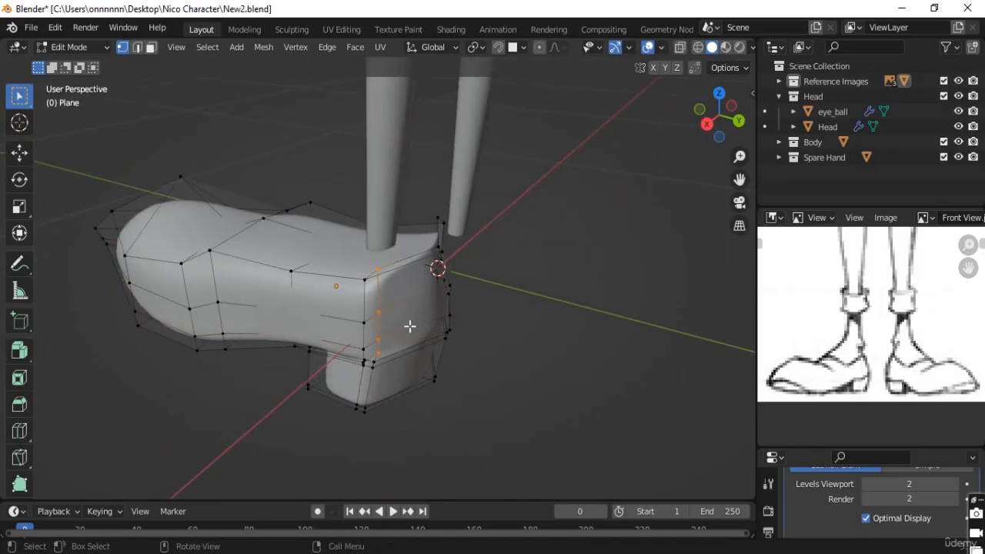
middle_click_drag(408, 325, 421, 381)
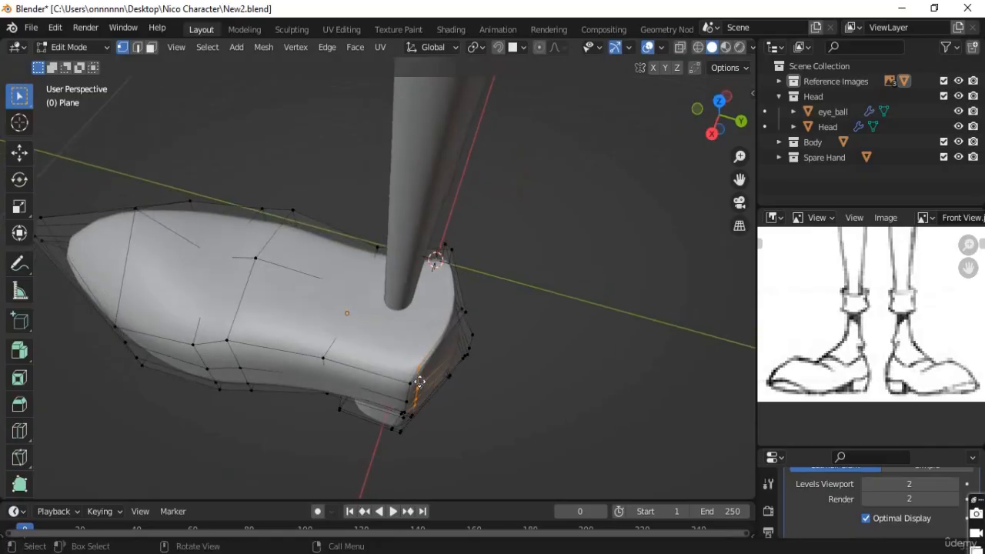
key("g")
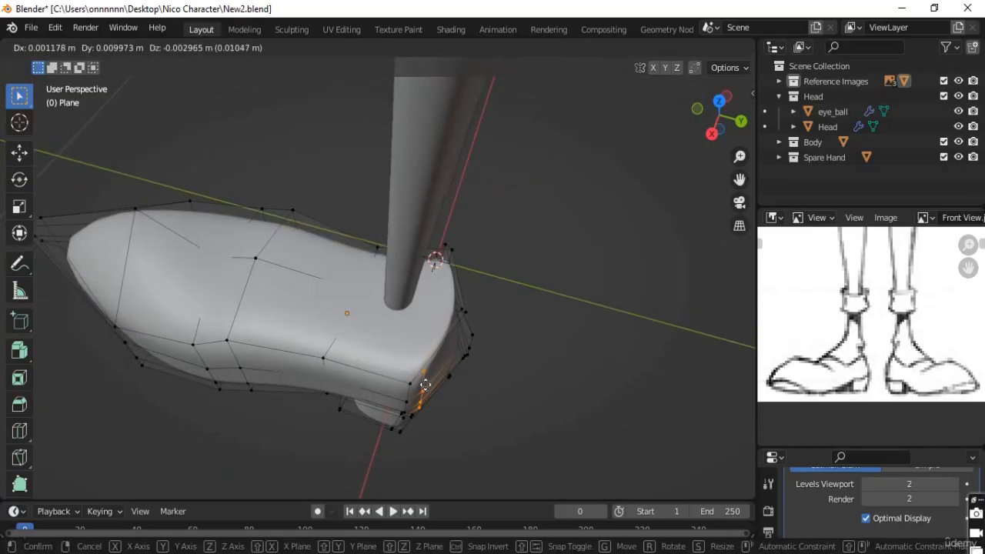
left_click(426, 385)
middle_click_drag(425, 385, 350, 301)
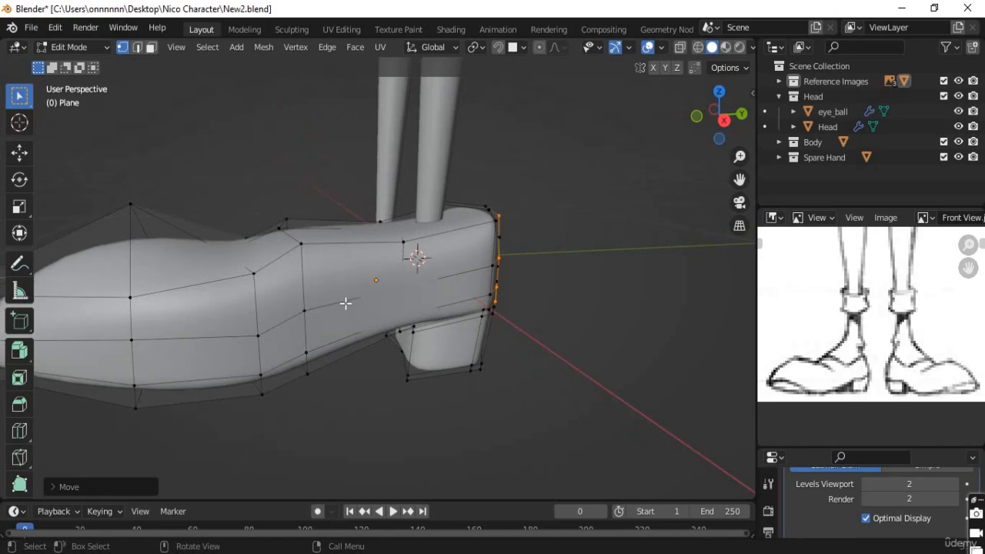
Step: Check the smoothed shoe and lower the top-centre vertex just behind the toe bulge about 0.05 m along Z
key("Tab")
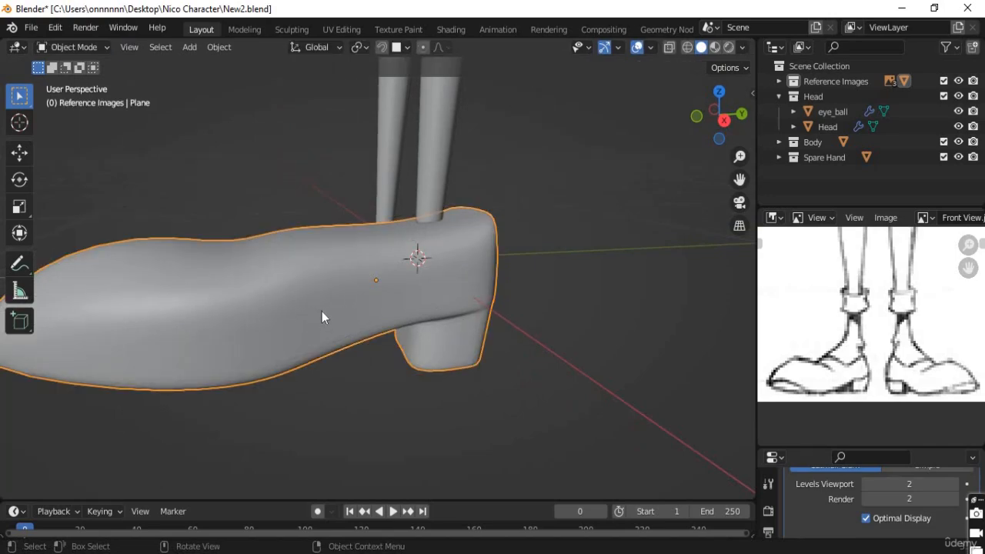
middle_click_drag(310, 323, 277, 262)
key("Tab")
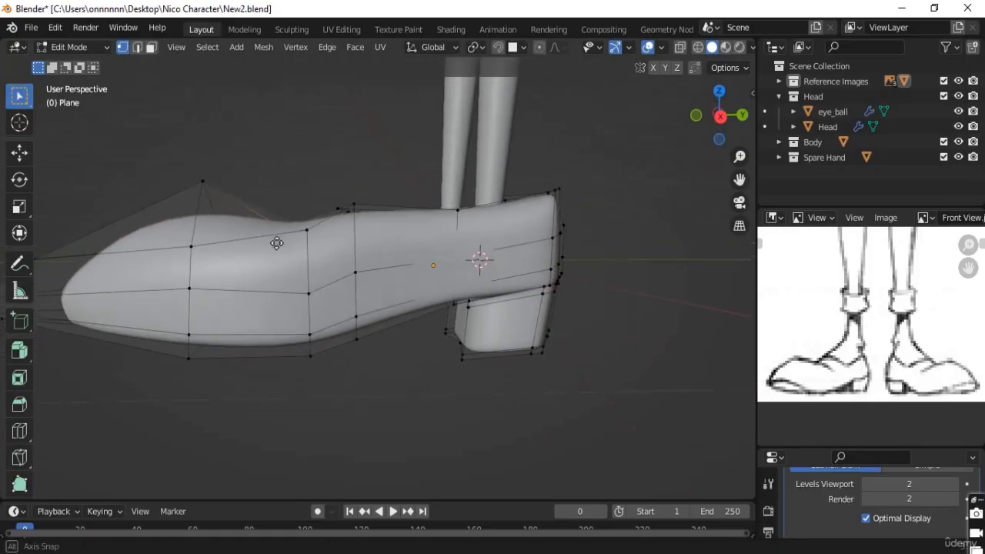
key("g")
key("z")
mouse_move(277, 269)
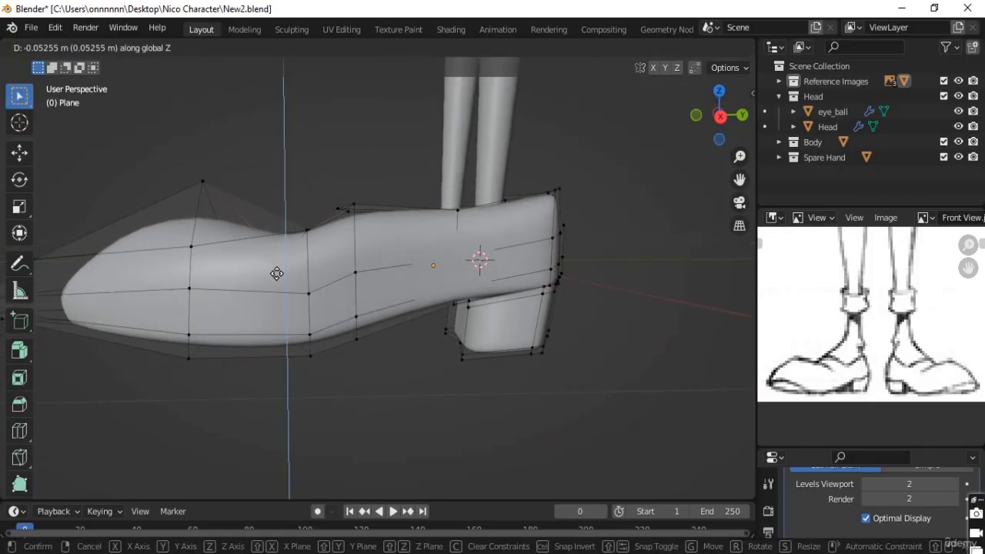
left_click(278, 270)
Step: Select the outer-side vertices at the toe's widest section and try moving them about 0.06 m forward in top view
middle_click_drag(278, 312, 339, 347)
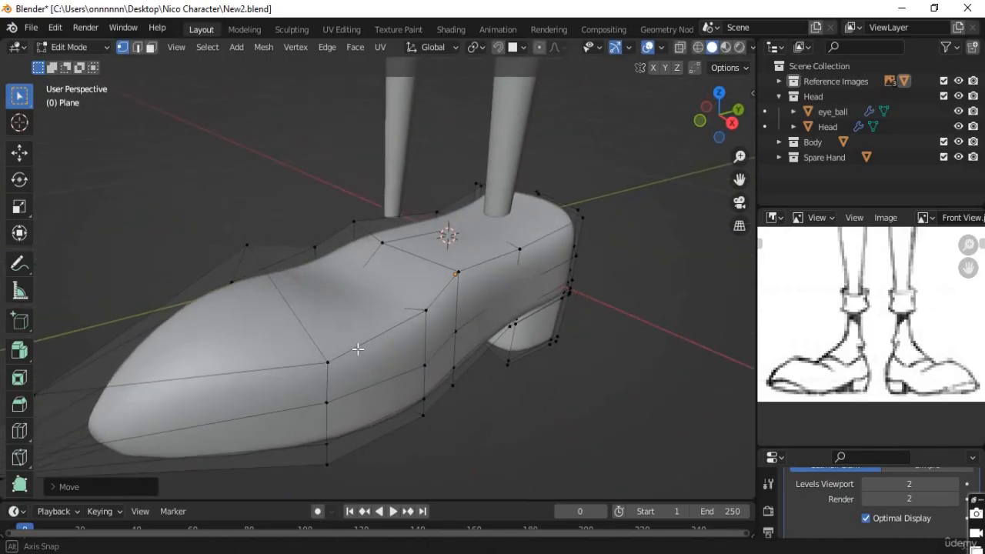
scroll(372, 374, "down", 2)
middle_click_drag(372, 374, 323, 264)
left_click_drag(324, 263, 301, 323)
middle_click_drag(300, 323, 432, 291)
key("KP_7")
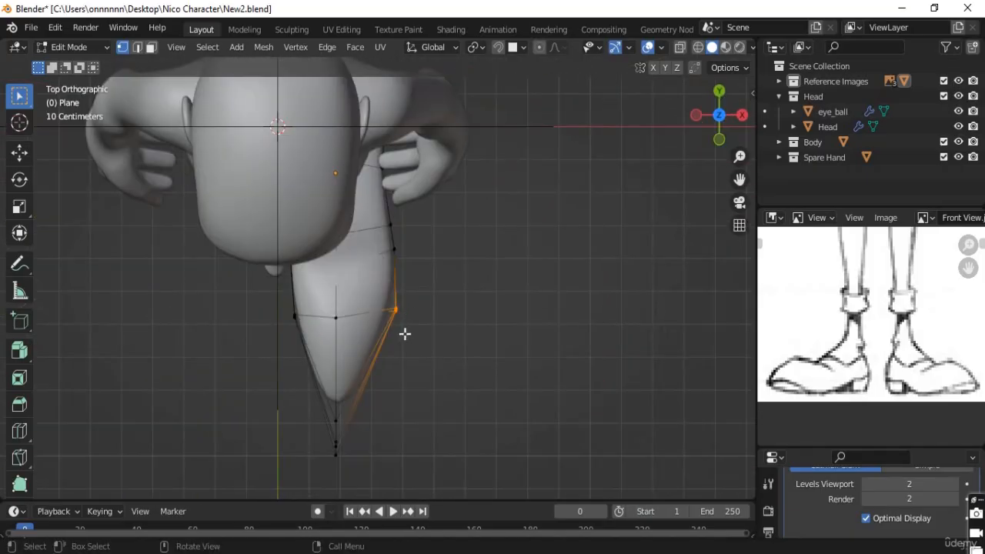
key("g")
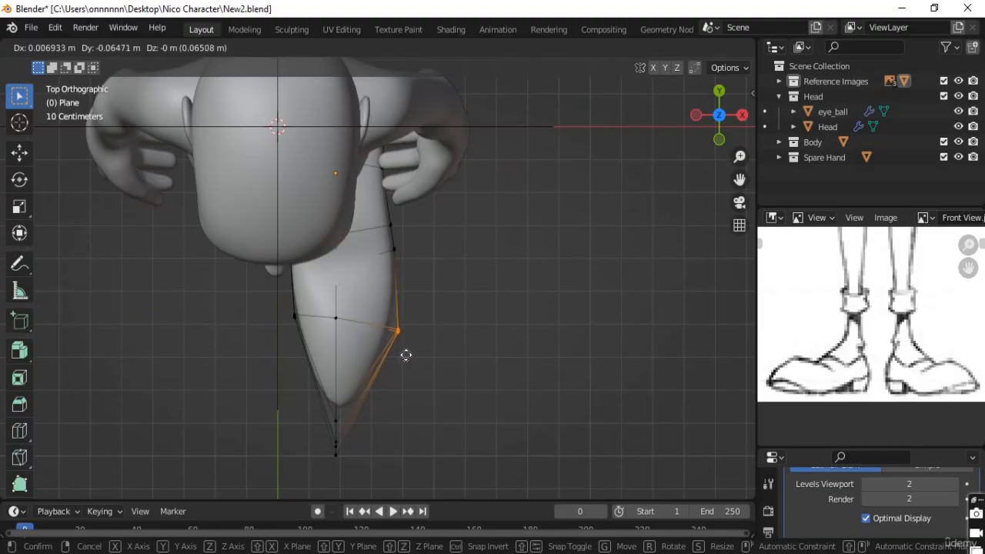
left_click(401, 352)
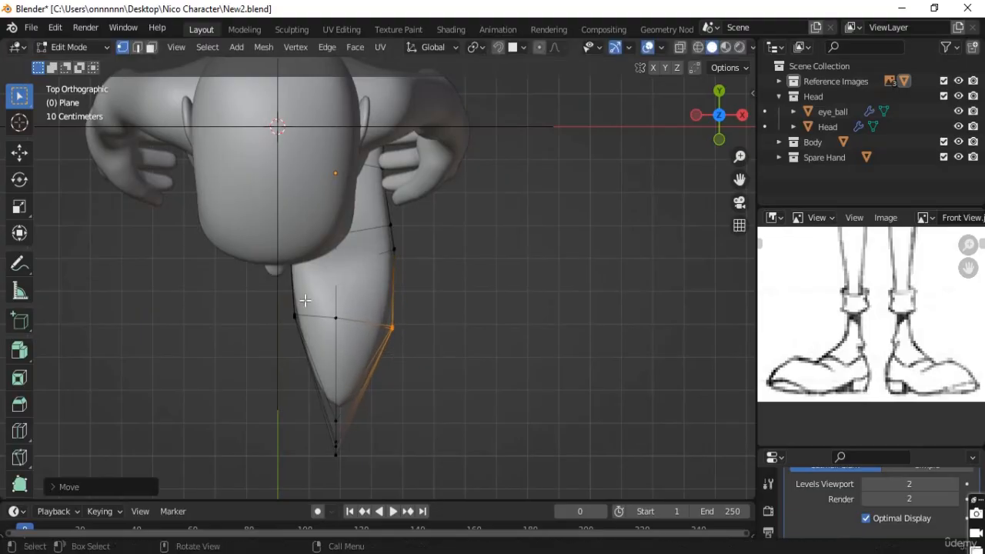
Step: Try moving the toe's inner-side vertices about 0.1 m outward, and undo the moves of both side columns
left_click(286, 341)
key("g")
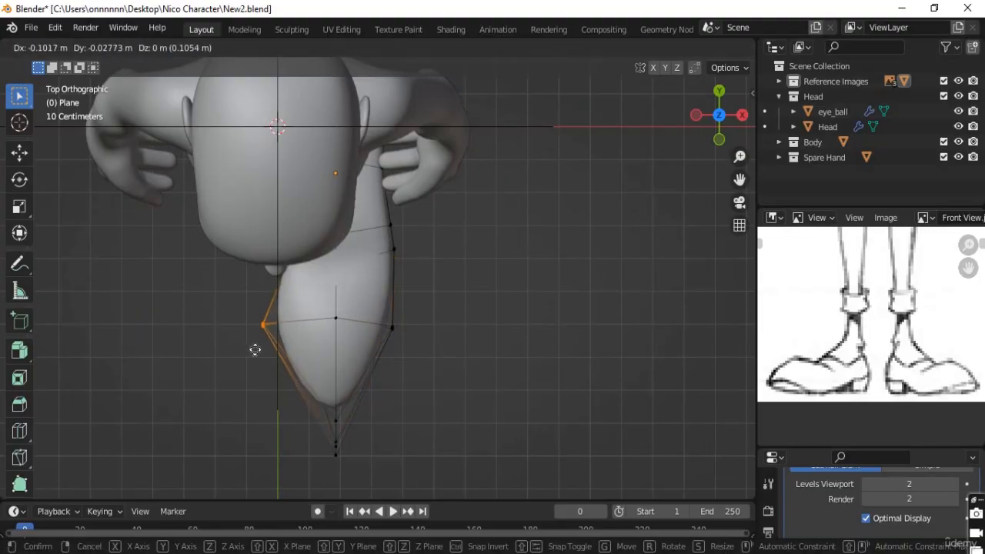
left_click(259, 348)
key("ctrl+z")
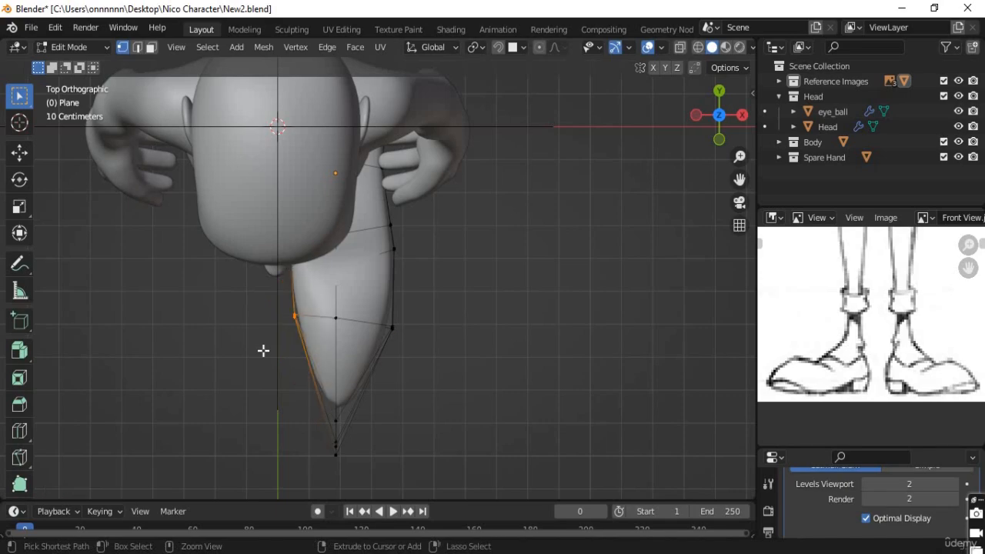
key("ctrl+z")
key("ctrl+z")
key("ctrl+shift+z")
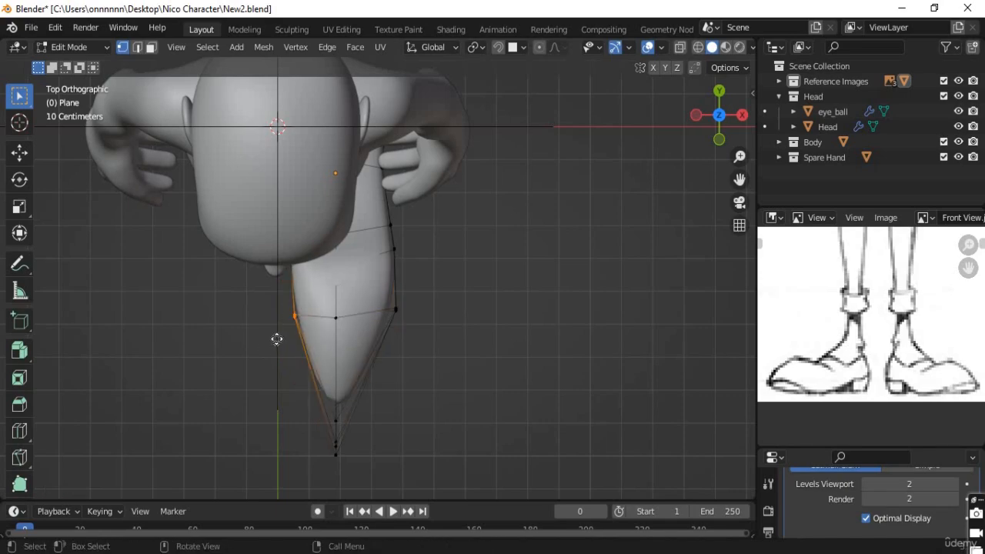
Step: Widen the toe in top view by moving its inner-side vertices about 0.07 m and its outer-side vertices about 0.06 m outward
key("g")
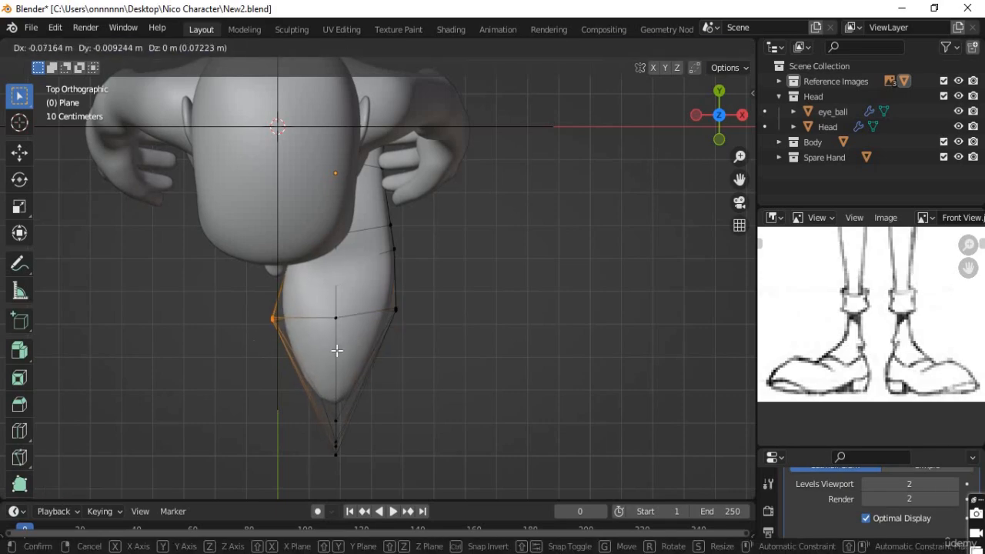
left_click(336, 350)
left_click_drag(380, 295, 404, 326)
key("g")
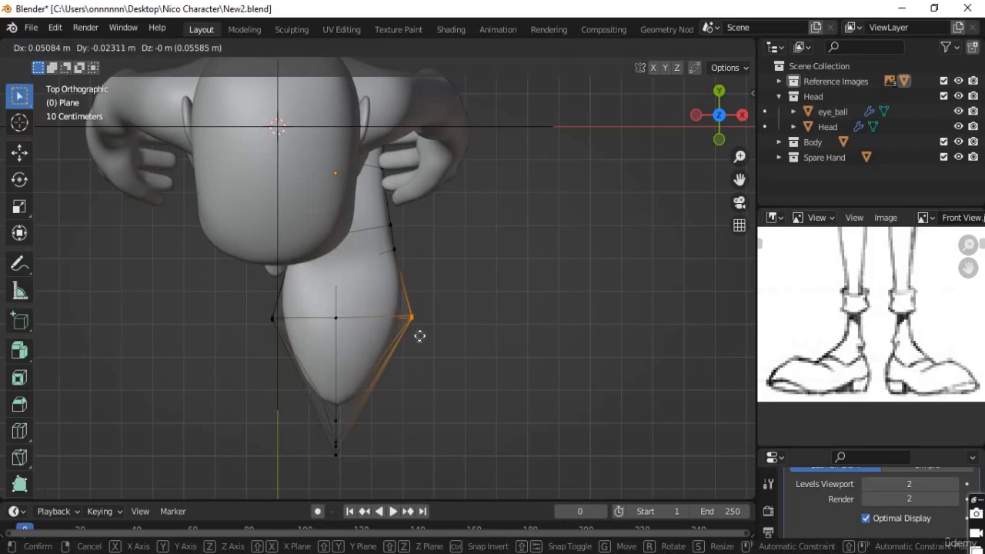
left_click(387, 367)
Step: Try moving the middle vertex of the shoe's inner rear corner about 0.02 m backward along Y
middle_click_drag(387, 367, 465, 247)
middle_click_drag(398, 249, 341, 251)
scroll(295, 245, "up", 4)
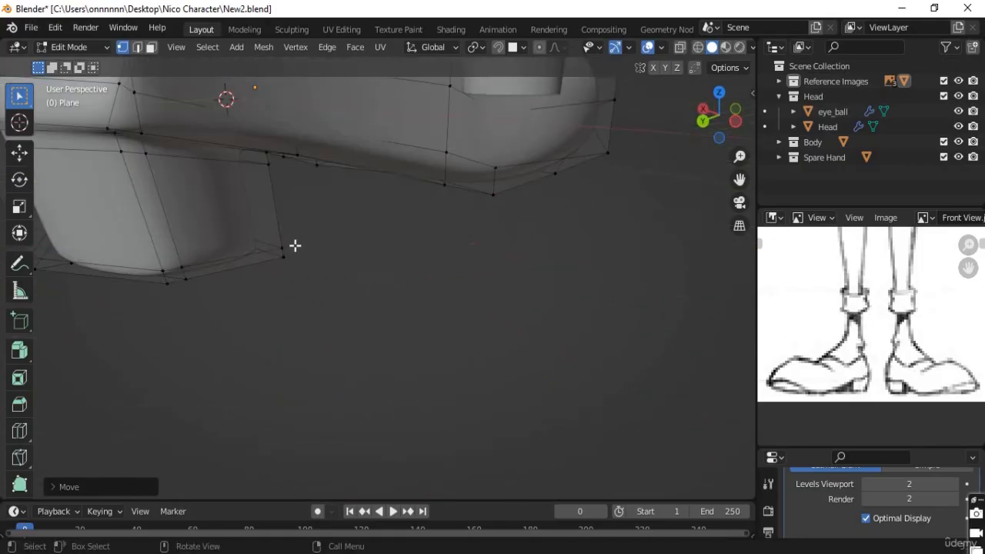
scroll(374, 318, "down", 5)
middle_click_drag(374, 312, 343, 276)
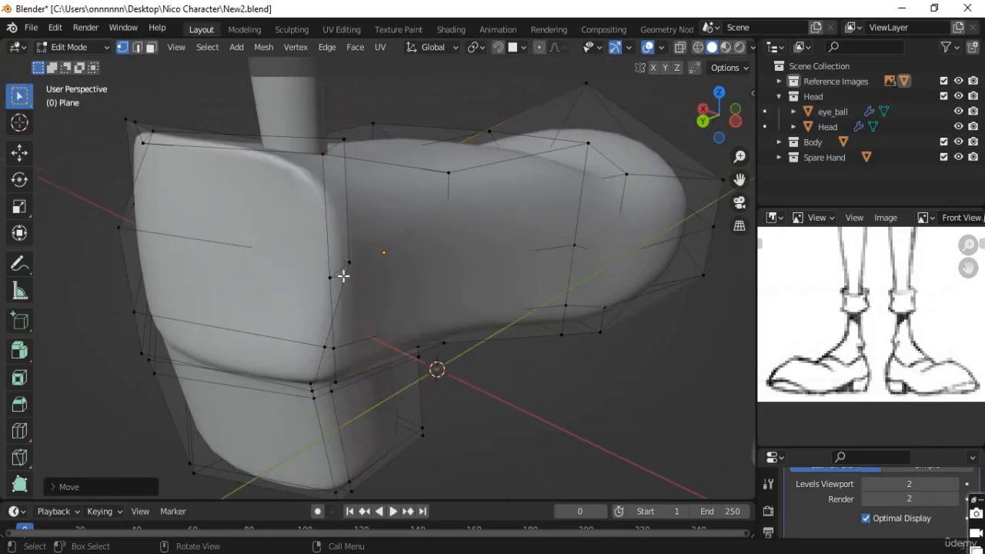
left_click(350, 266)
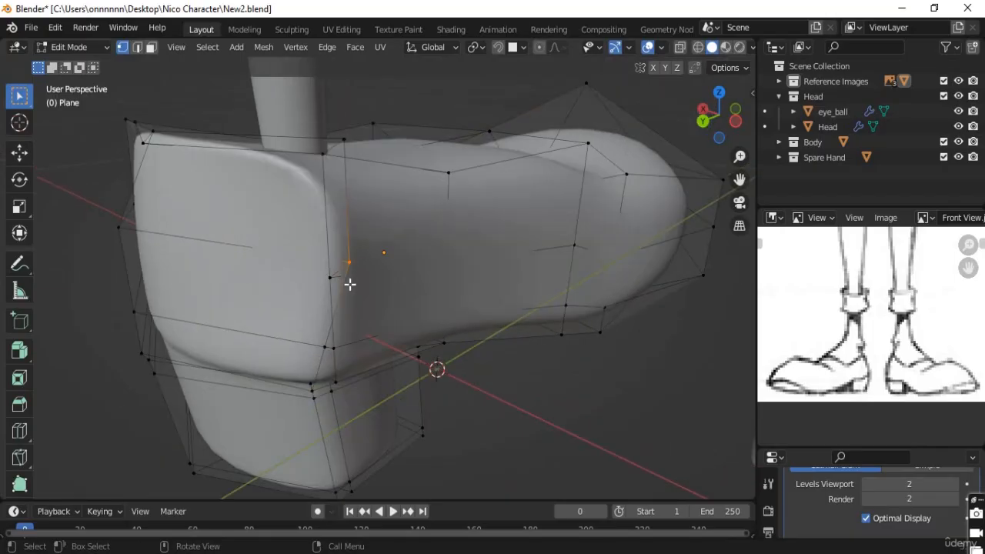
key("g")
key("y")
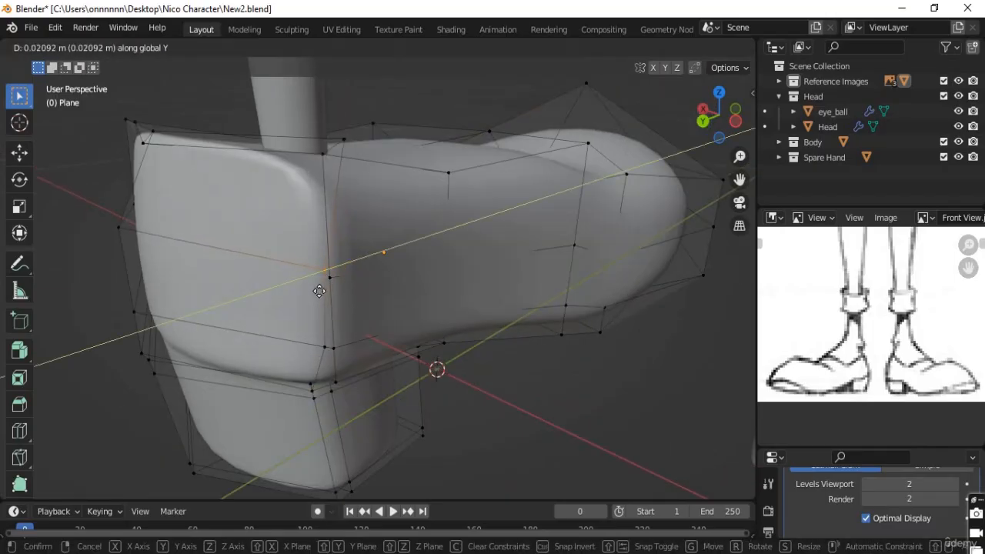
left_click(316, 292)
Step: Move the inner rear corner's middle and top vertices together about 0.03 m backward along Y, and adjust the vertex below them
middle_click_drag(317, 290, 343, 321)
mouse_move(388, 348)
middle_mouse_down()
mouse_move(424, 347)
mouse_move(374, 358)
middle_mouse_up()
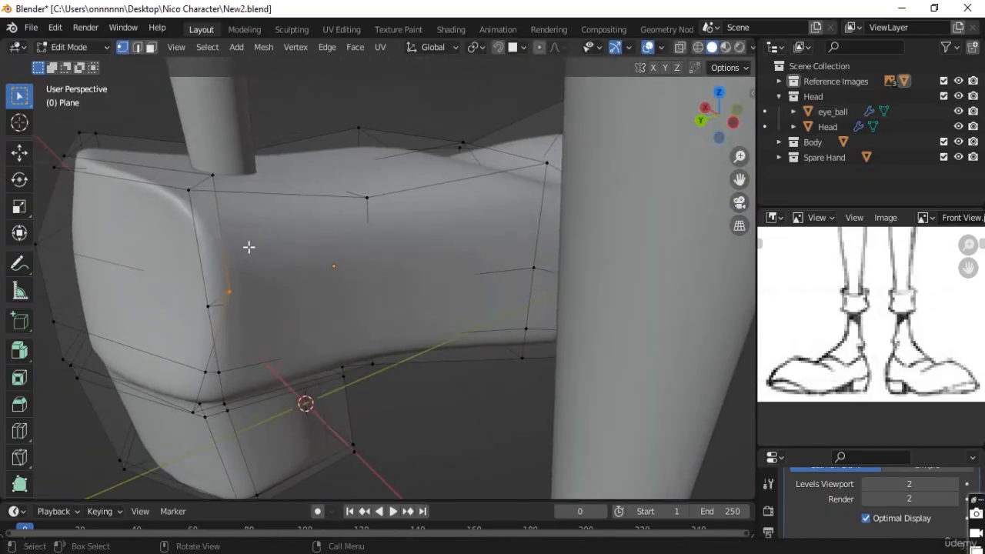
left_click(213, 176, "shift")
key("g")
key("y")
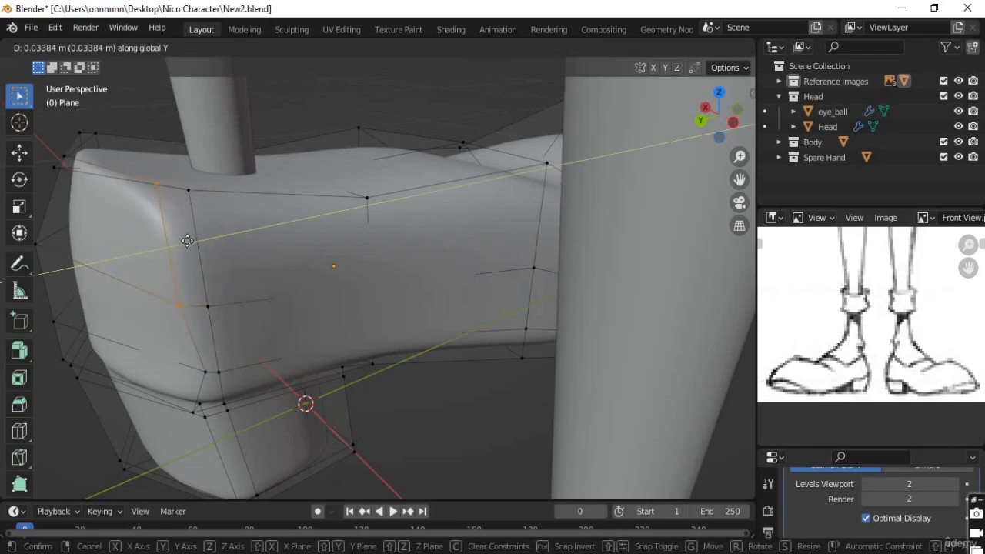
left_click(191, 245)
middle_click_drag(359, 268, 257, 311)
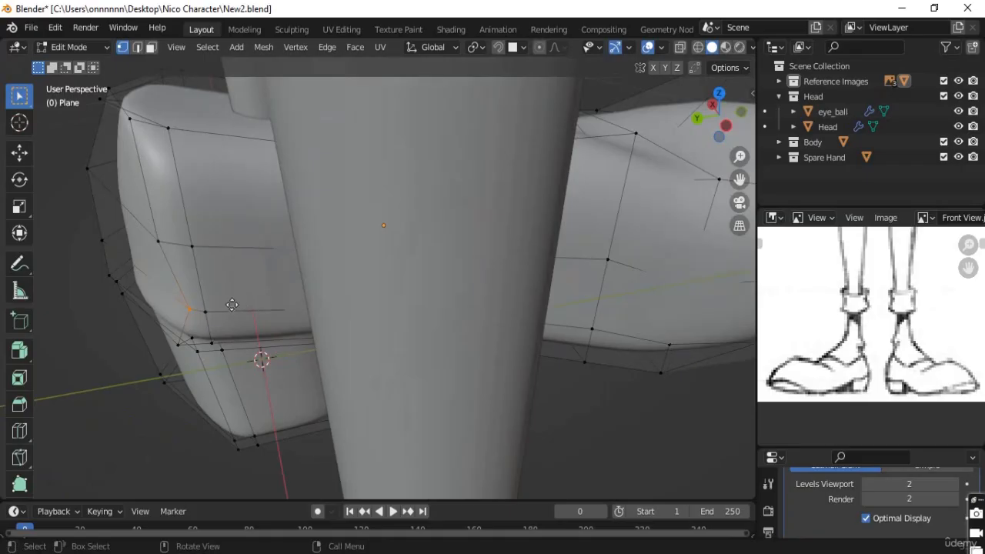
key("g")
left_click(226, 301)
scroll(281, 308, "down", 5)
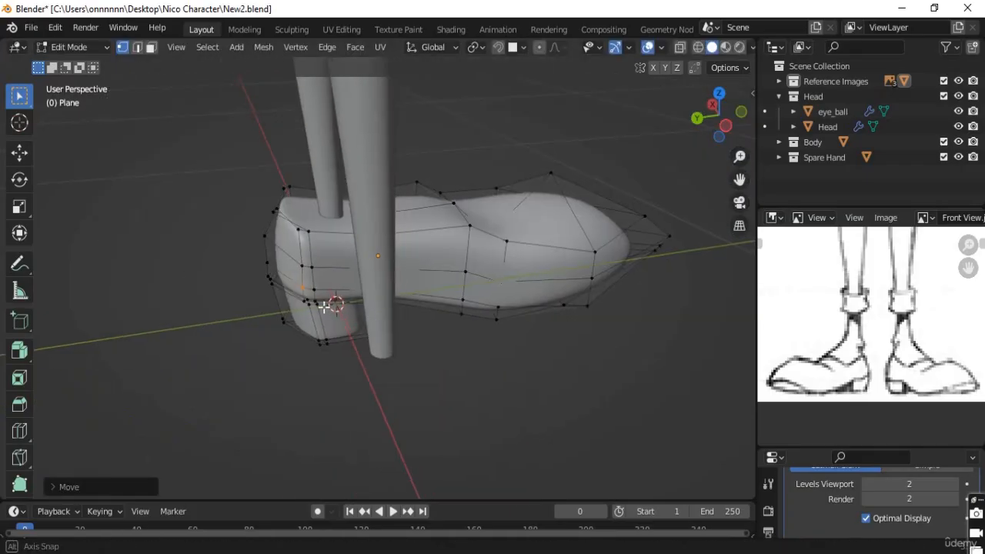
Step: Move the vertex on the inner upper edge of the toe section about 0.01 m, mainly toward the shoe's middle and slightly up
mouse_move(324, 306)
middle_mouse_down()
mouse_move(305, 297)
mouse_move(298, 305)
mouse_move(288, 286)
mouse_move(280, 297)
mouse_move(398, 308)
mouse_move(378, 275)
mouse_move(337, 296)
mouse_move(347, 274)
mouse_move(334, 301)
mouse_move(299, 290)
mouse_move(385, 303)
mouse_move(489, 351)
mouse_move(305, 303)
middle_mouse_up()
key("g")
key("z")
left_click(353, 264)
key("ctrl+z")
key("g")
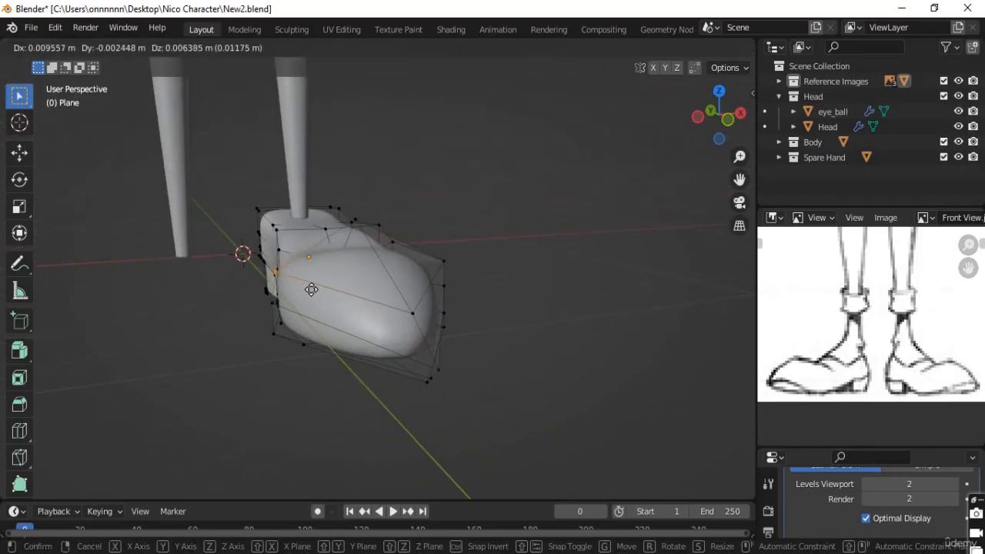
left_click(316, 288)
Step: Select the shoe's top faces around the leg and delete them to open the shoe
middle_click_drag(345, 320, 421, 343)
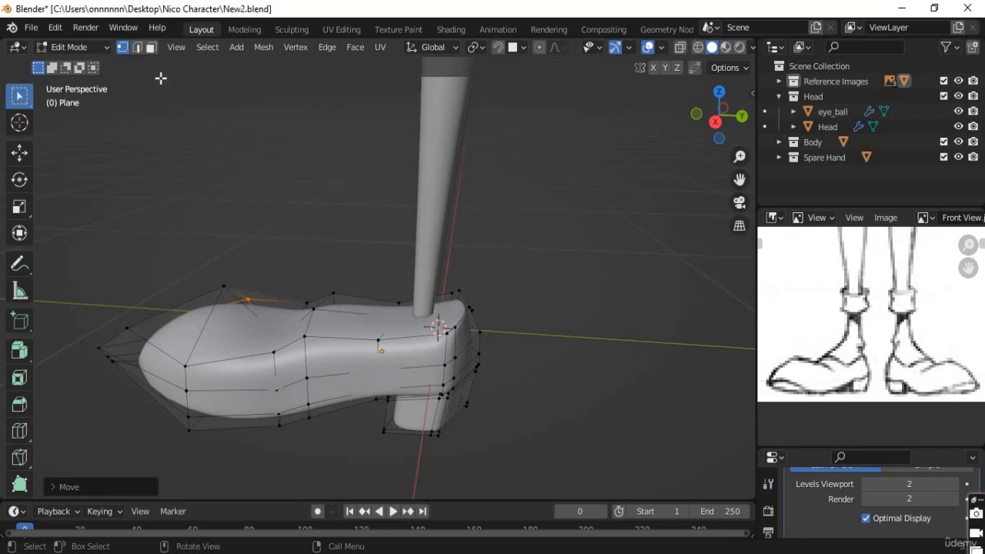
left_click(152, 47)
left_click(396, 337)
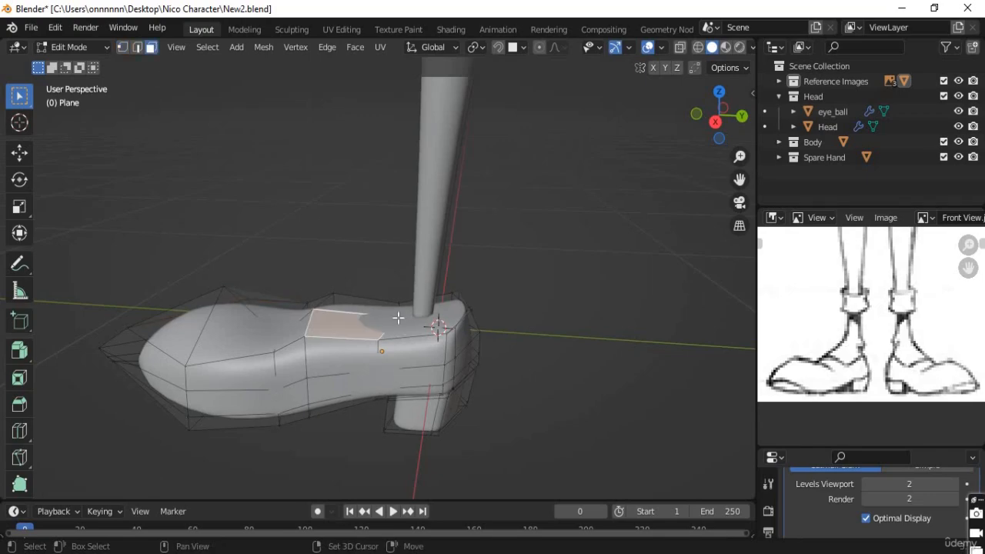
left_click(400, 319, "shift")
middle_click_drag(400, 318, 426, 306)
left_click(416, 314, "shift")
left_click(416, 314, "shift")
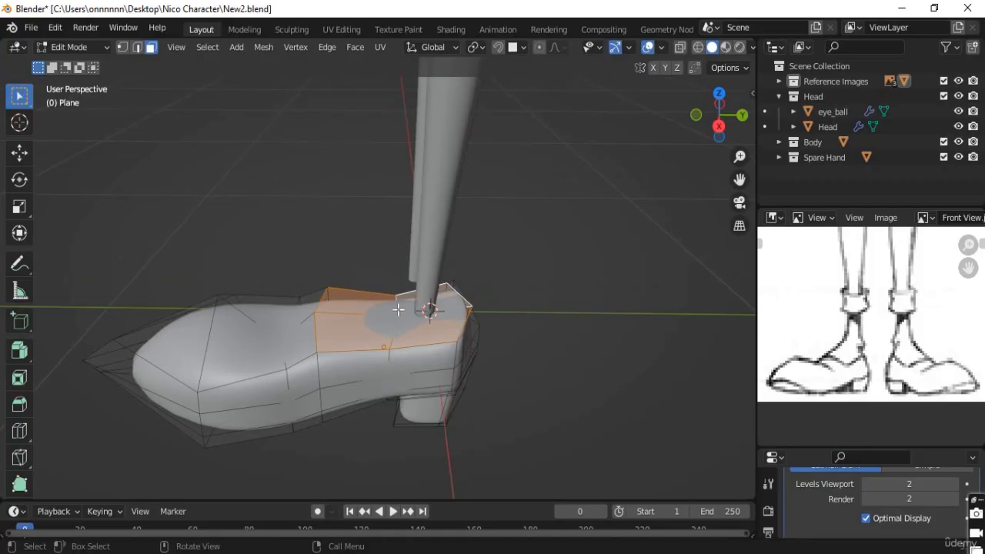
mouse_move(383, 337)
middle_mouse_down()
mouse_move(387, 324)
mouse_move(384, 332)
middle_mouse_up()
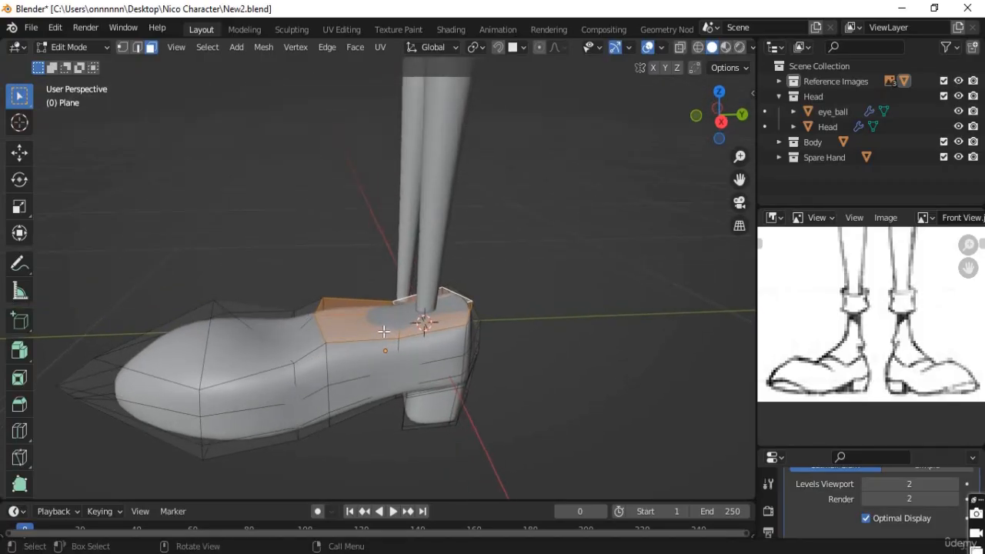
key("x")
left_click(363, 346)
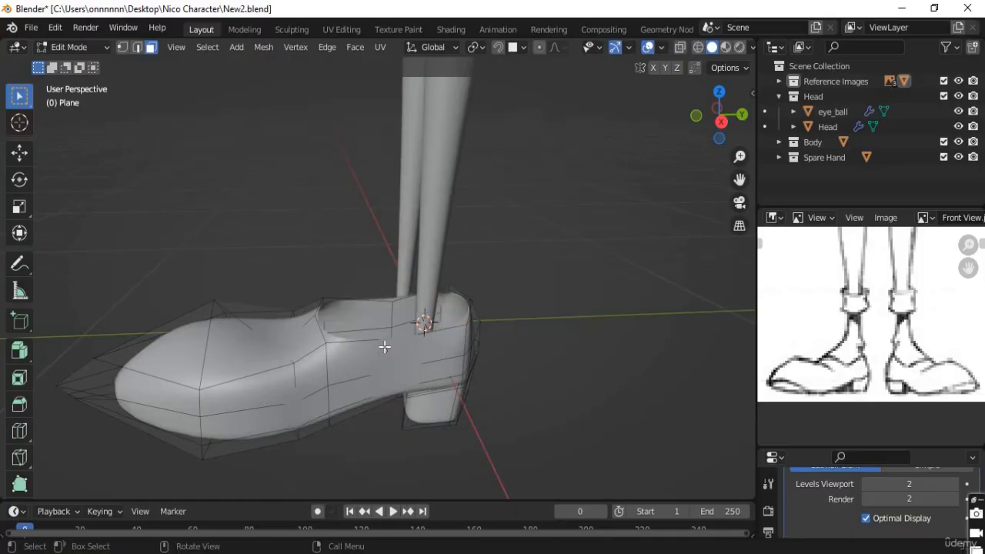
Step: Select the edge loop around the shoe's opening, extrude it in place and scale the new loop inward to about 0.93
middle_click_drag(405, 374, 337, 293)
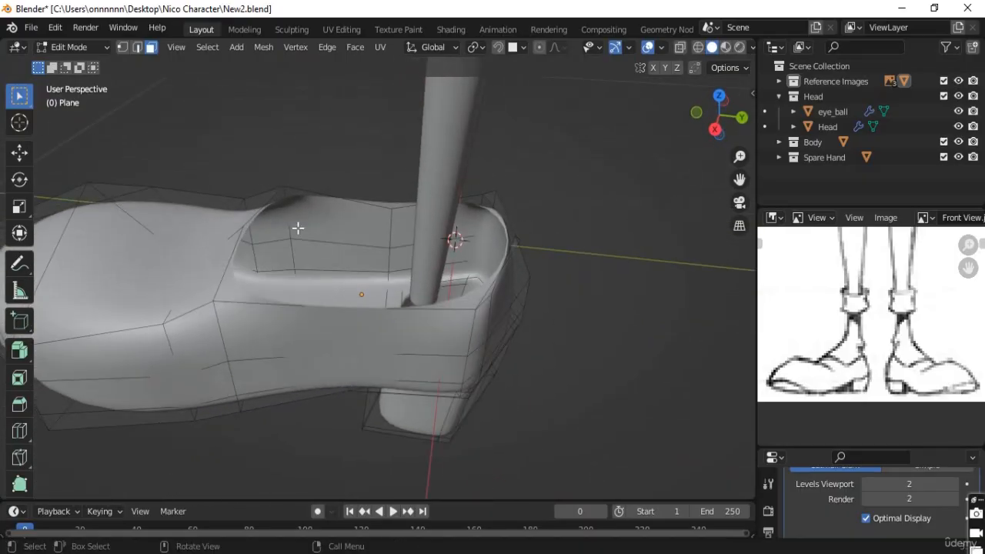
middle_click_drag(298, 228, 320, 244)
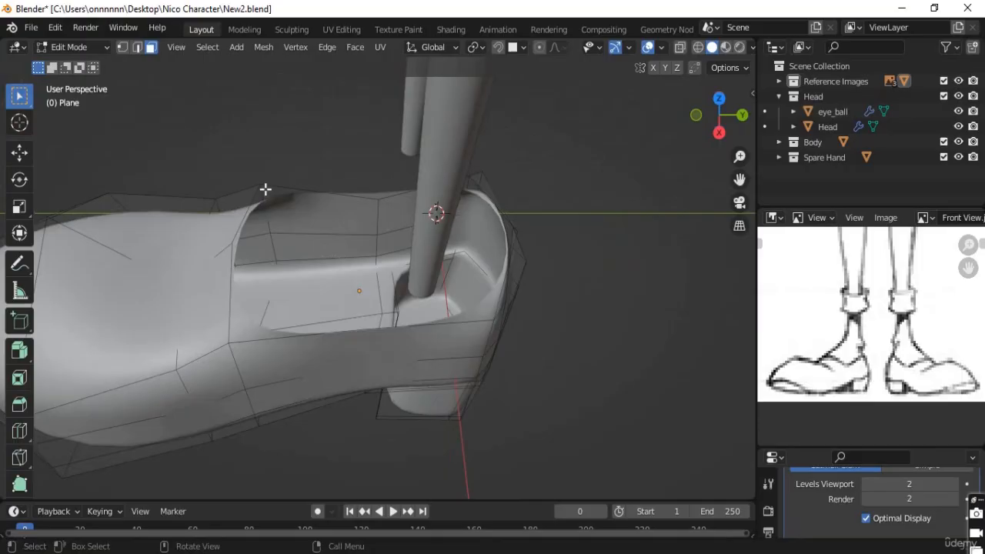
left_click(137, 46)
left_click(251, 205, "alt")
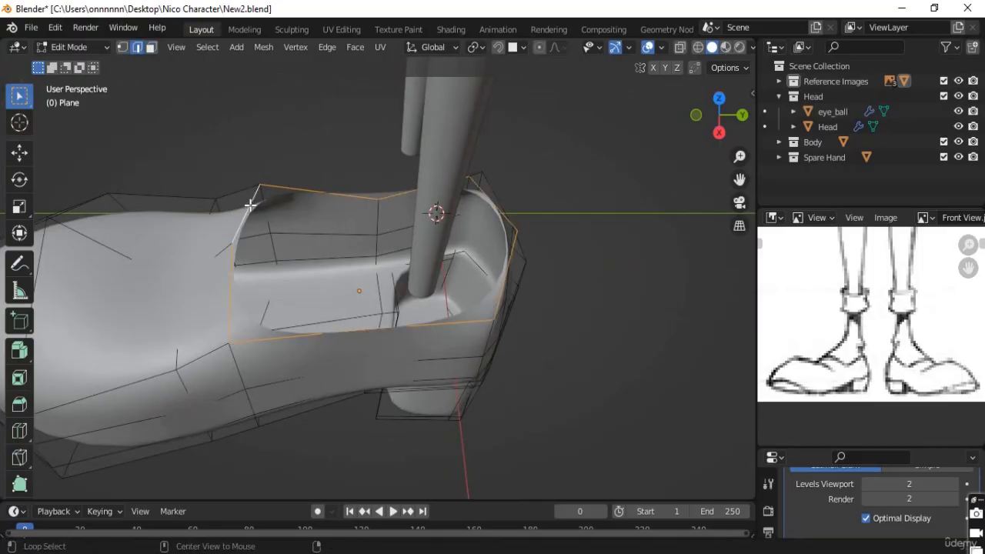
middle_click_drag(316, 261, 328, 255)
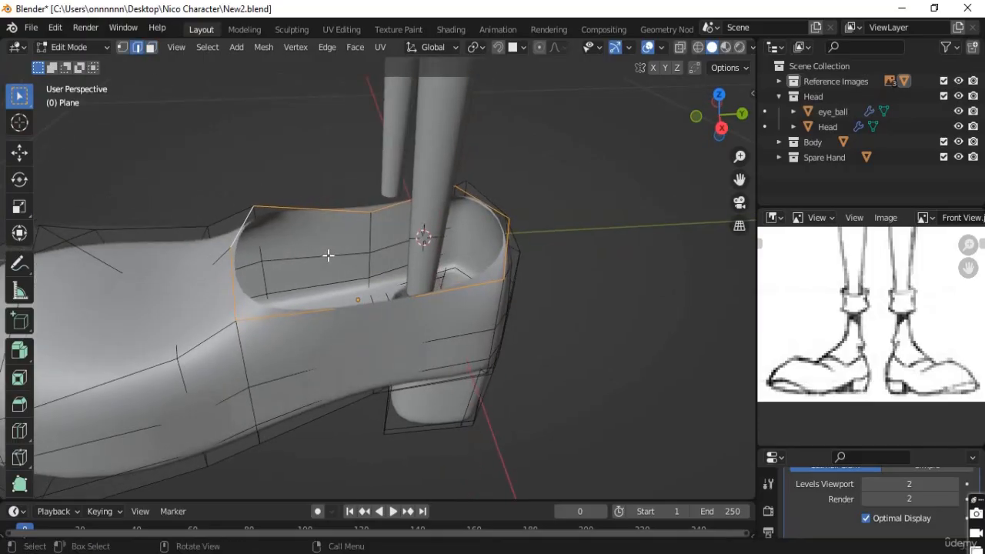
key("i")
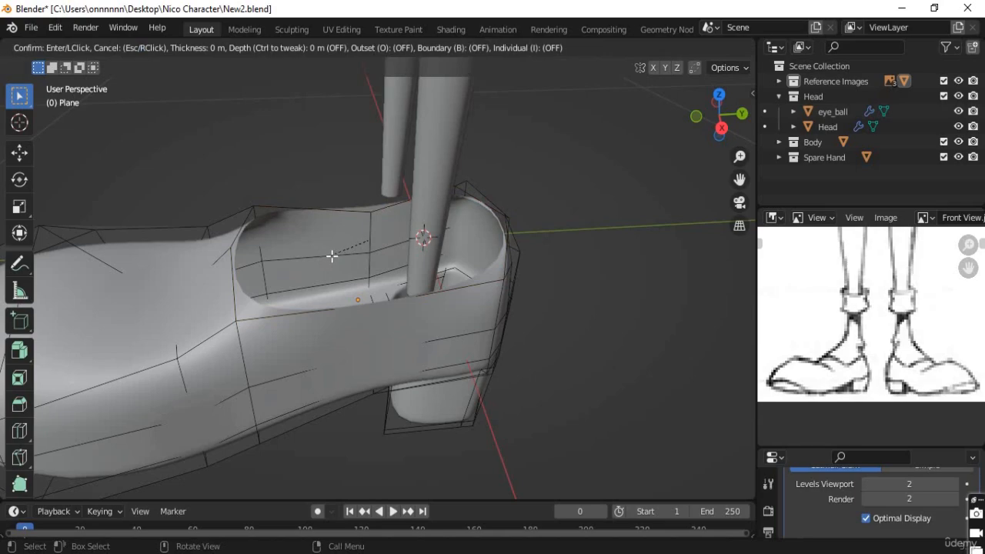
right_click(332, 258)
key("g")
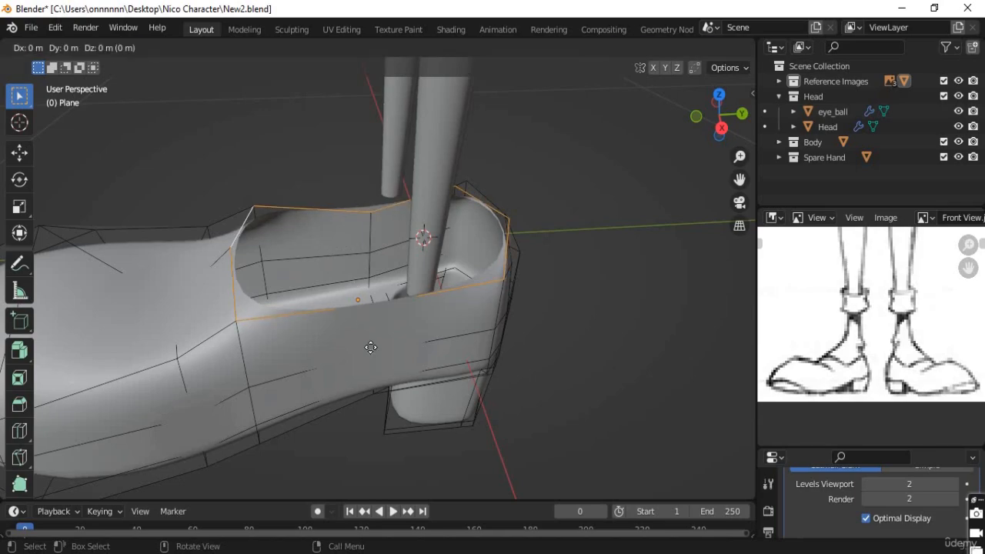
right_click(371, 347)
key("s")
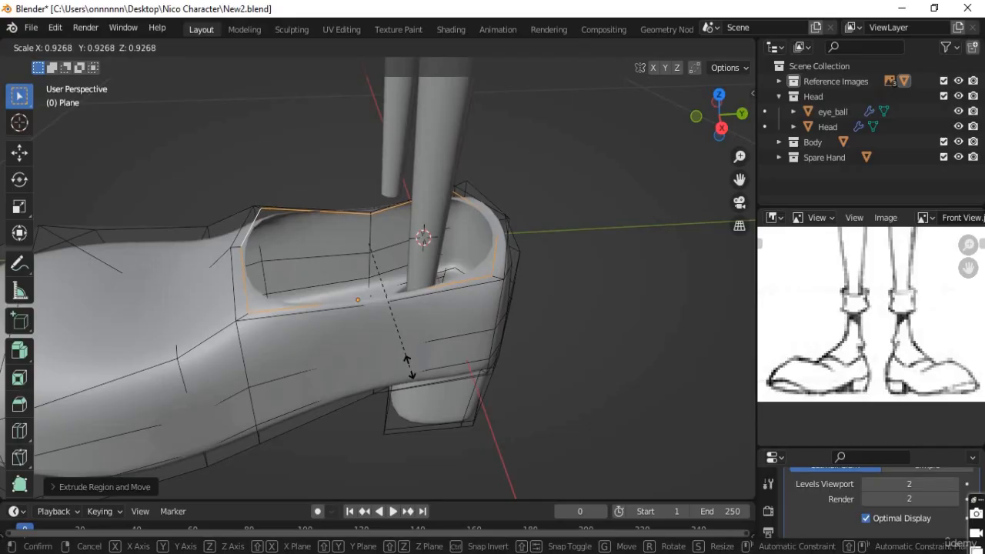
left_click(407, 368)
Step: Move the inner rim loop of the shoe's opening about 0.04 m downward along Z
middle_click_drag(380, 352, 375, 325)
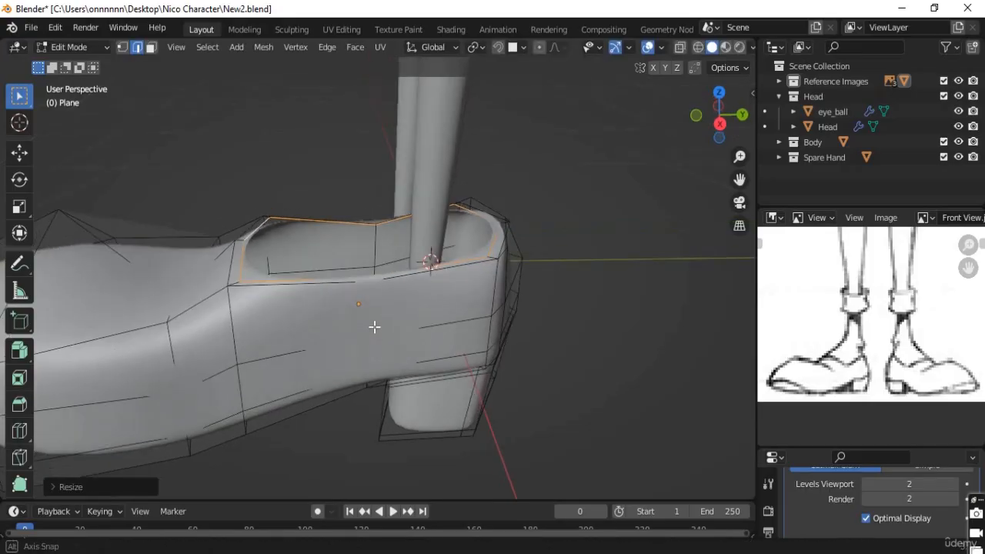
key("g")
key("z")
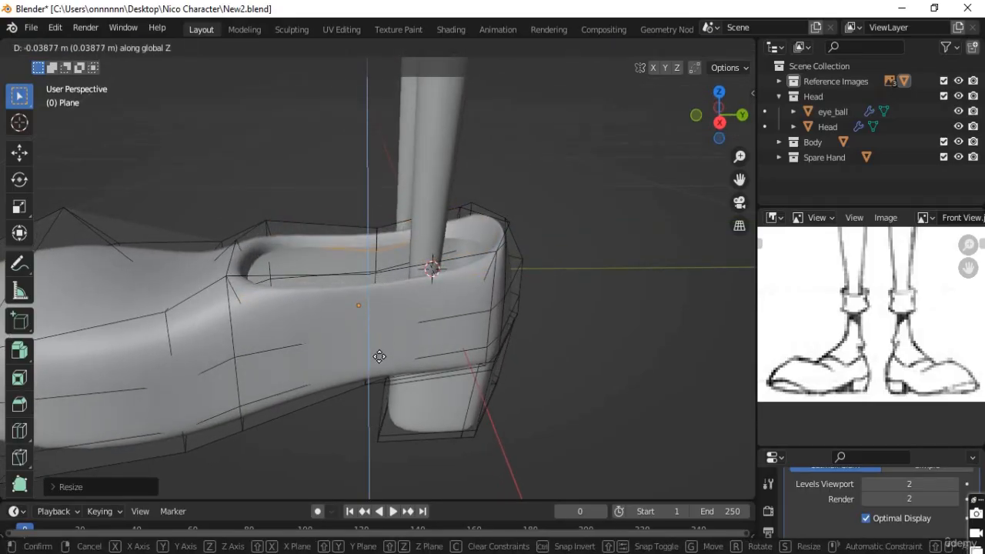
left_click(379, 358)
middle_click_drag(395, 358, 315, 337)
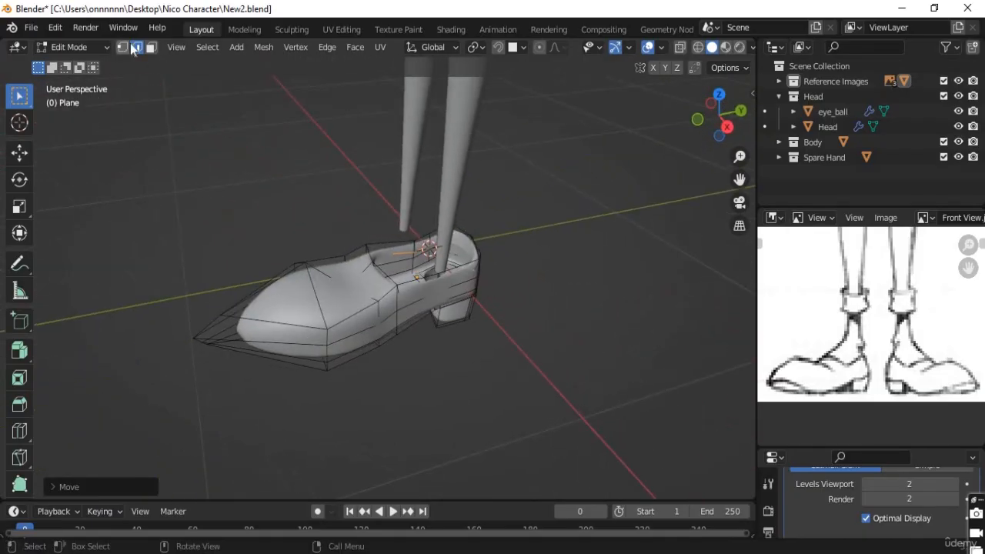
Step: Select the vertical edges at the toe section's widest point on the outer side and move them about 0.057 m, mainly toward the toe tip
left_click(328, 359, "shift")
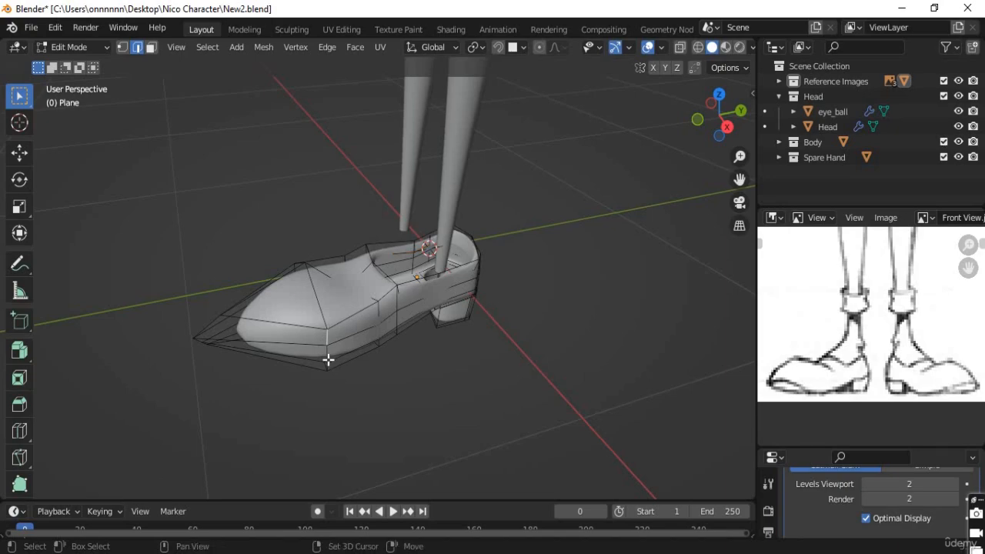
mouse_move(349, 365)
middle_mouse_down()
mouse_move(354, 341)
mouse_move(351, 353)
middle_mouse_up()
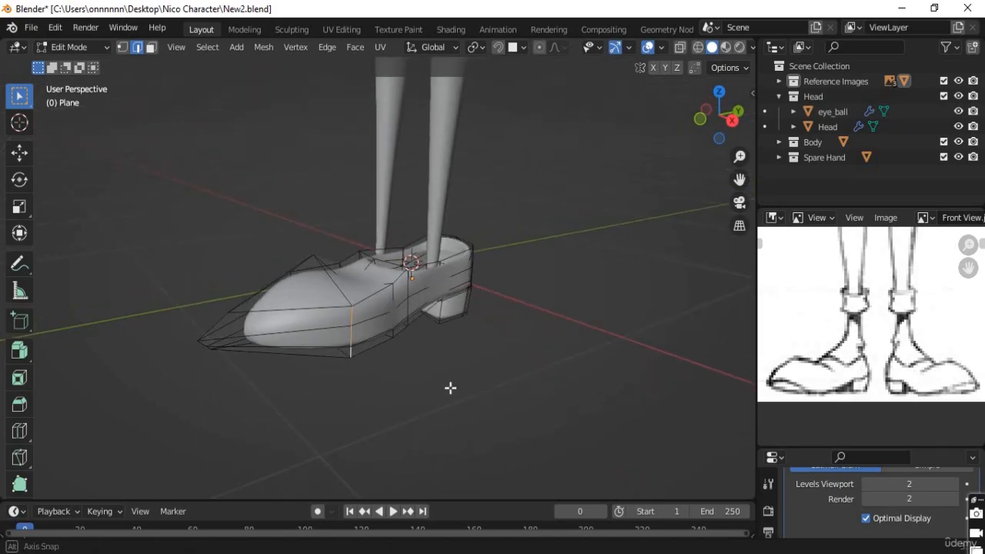
mouse_move(451, 388)
middle_mouse_down()
mouse_move(431, 361)
mouse_move(442, 411)
mouse_move(435, 388)
middle_mouse_up()
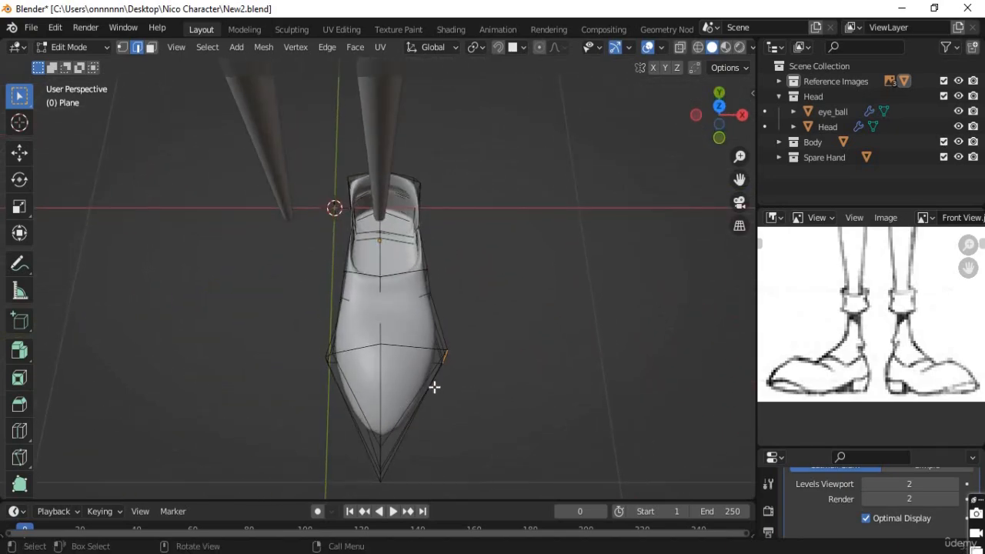
key("g")
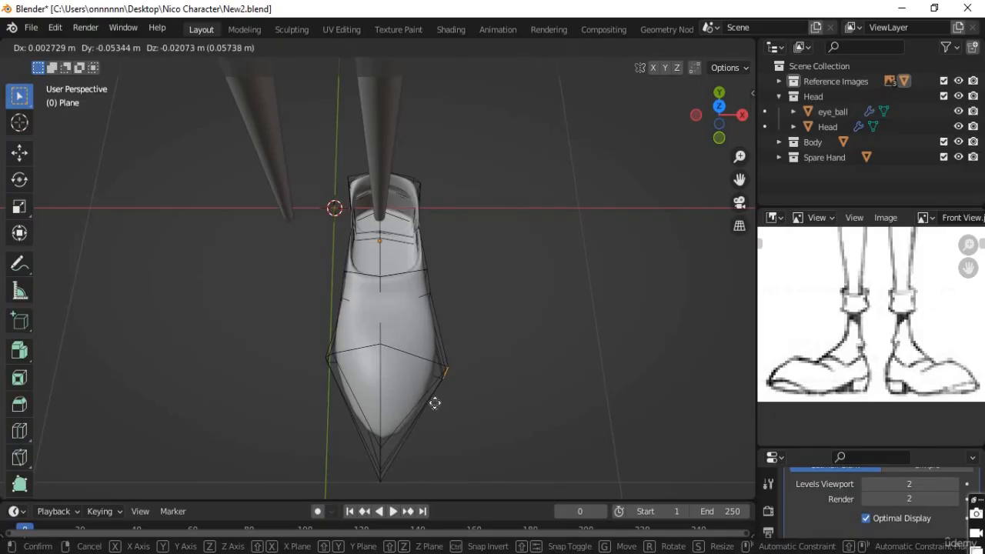
left_click(435, 402)
Step: Move the lower vertices on the shoe's inner side, just behind the toe section, about 0.015 m, mainly outward
middle_click_drag(435, 402, 409, 398)
scroll(348, 324, "up", 2)
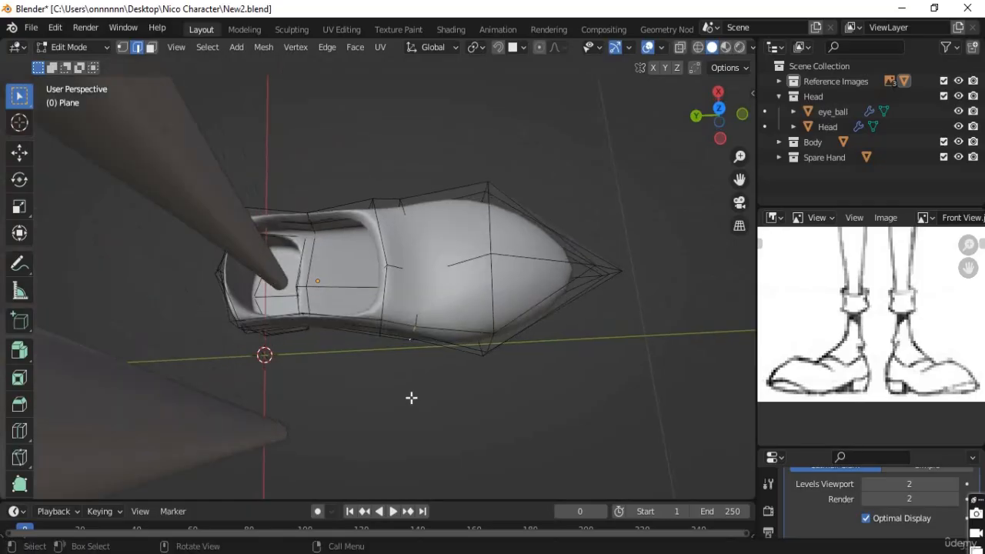
key("g")
right_click(402, 356)
middle_click_drag(403, 356, 417, 327)
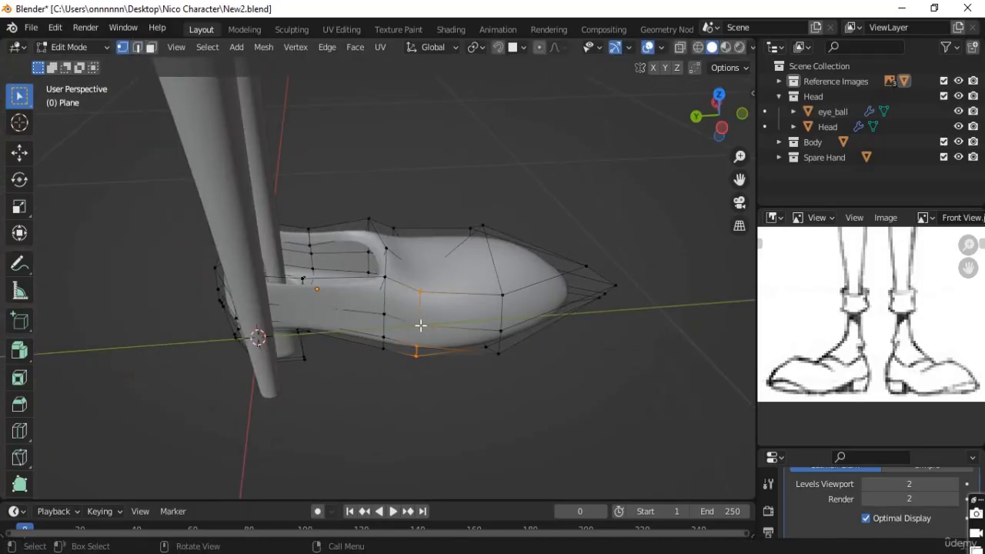
middle_click_drag(426, 318, 413, 402)
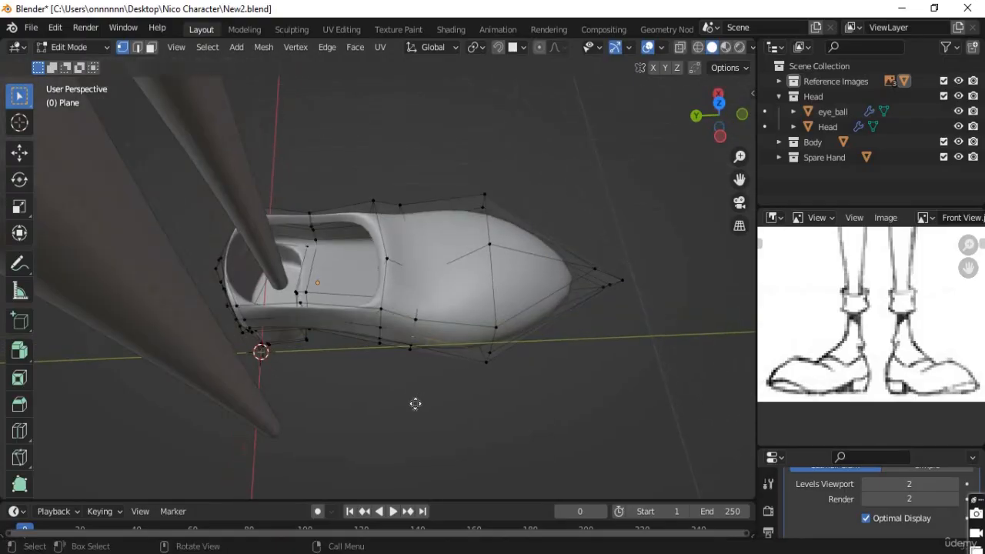
key("g")
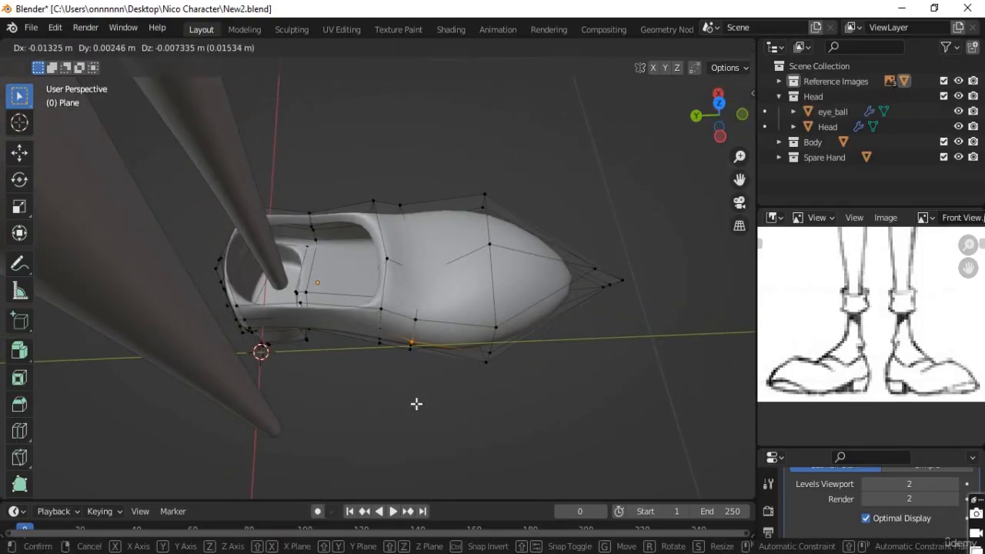
left_click(416, 404)
middle_click_drag(416, 404, 429, 260)
scroll(420, 322, "up", 3)
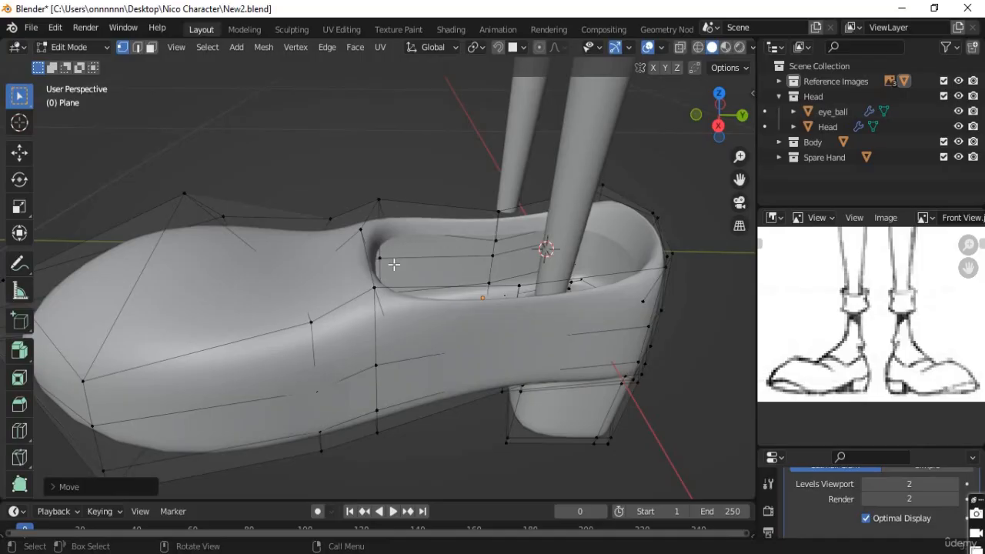
Step: Add a loop cut around the shoe just above the sole's bottom edge and slide it by a factor of 0.4
scroll(475, 285, "down", 4)
middle_click_drag(431, 326, 350, 353)
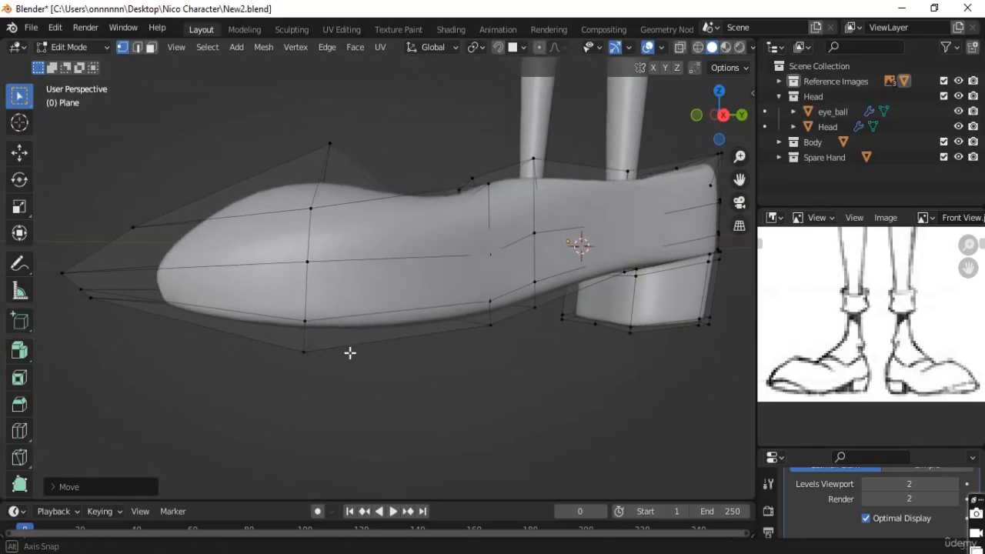
key("ctrl+r")
left_click(299, 342)
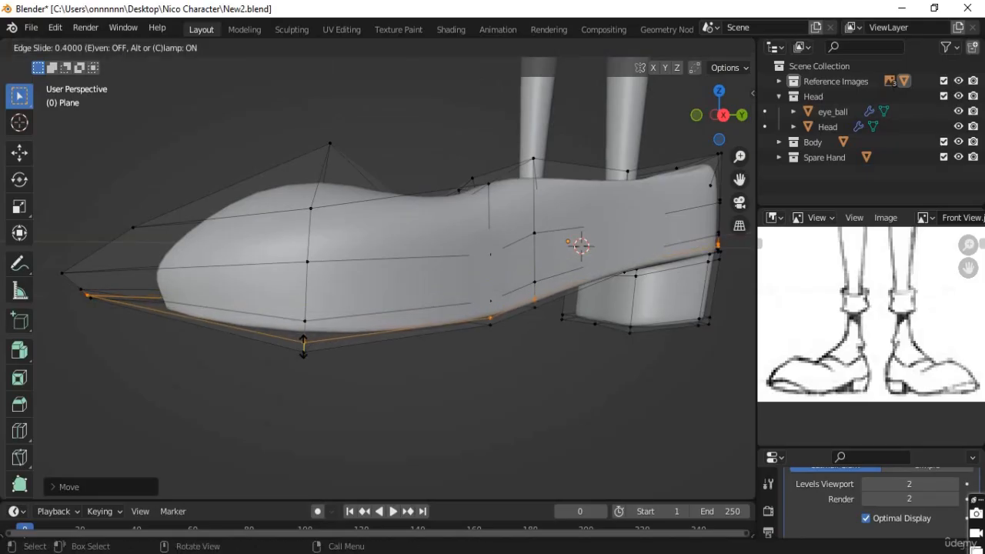
left_click(304, 346)
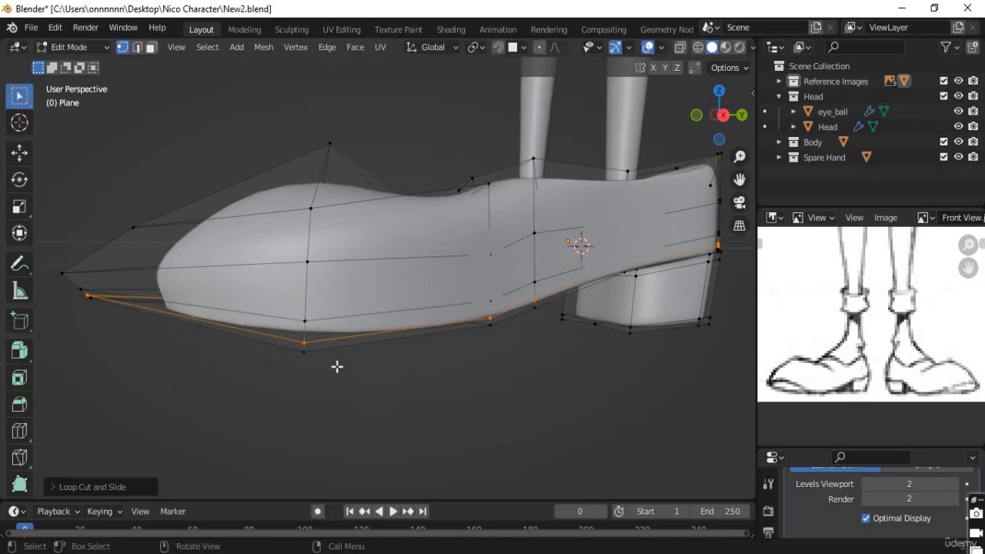
middle_click_drag(349, 364, 453, 370)
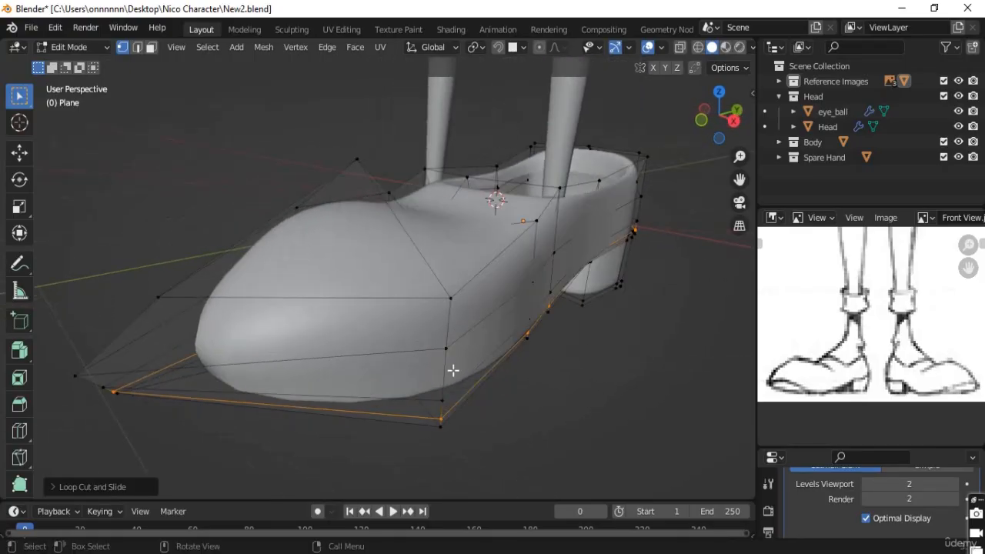
middle_click_drag(495, 301, 512, 304)
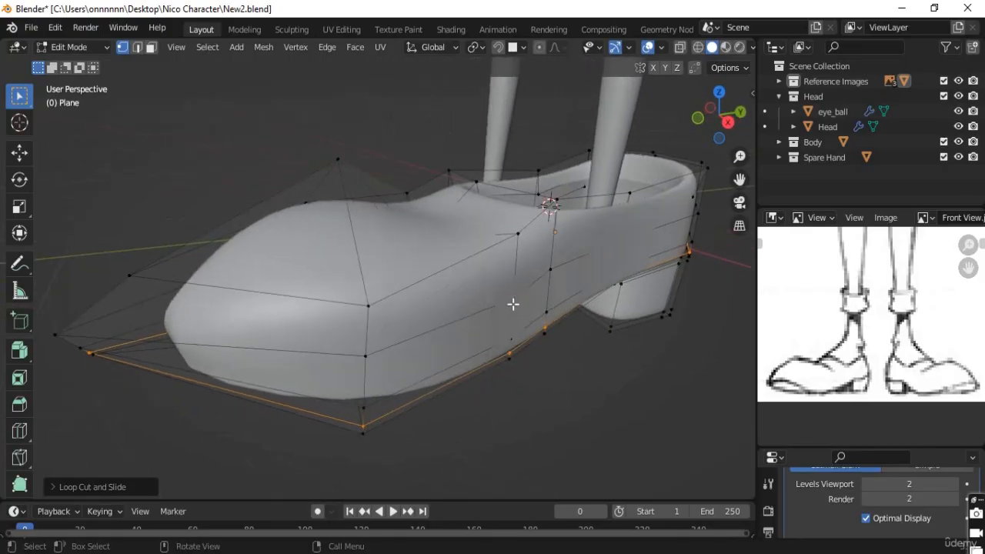
Step: Move the middle vertex on the outer side of the toe section about 0.013 m outward along X
middle_click_drag(415, 331, 434, 349)
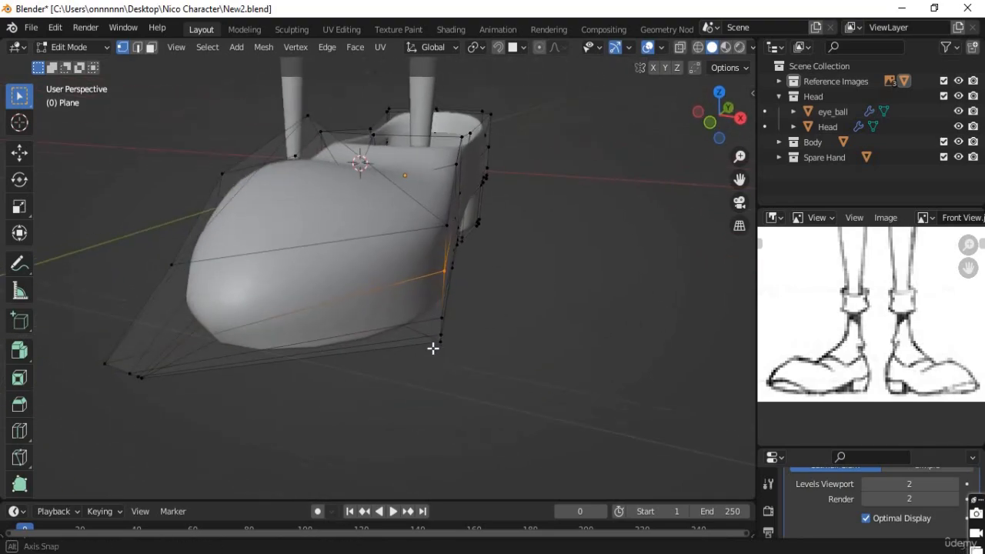
key("g")
key("x")
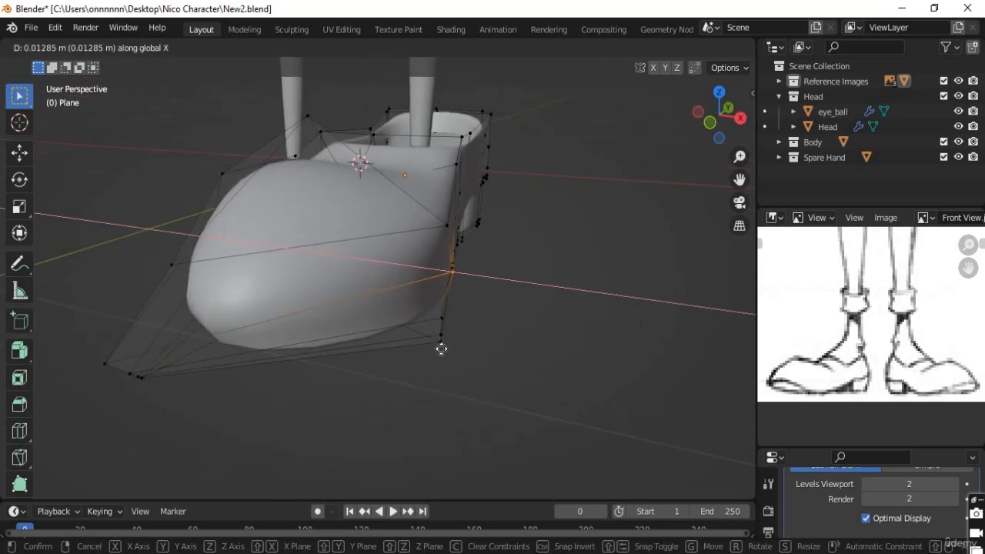
left_click(451, 351)
Step: Move the middle vertex of the outer side's column behind the toe section about 0.015 m outward and slightly down
middle_click_drag(451, 351, 439, 246)
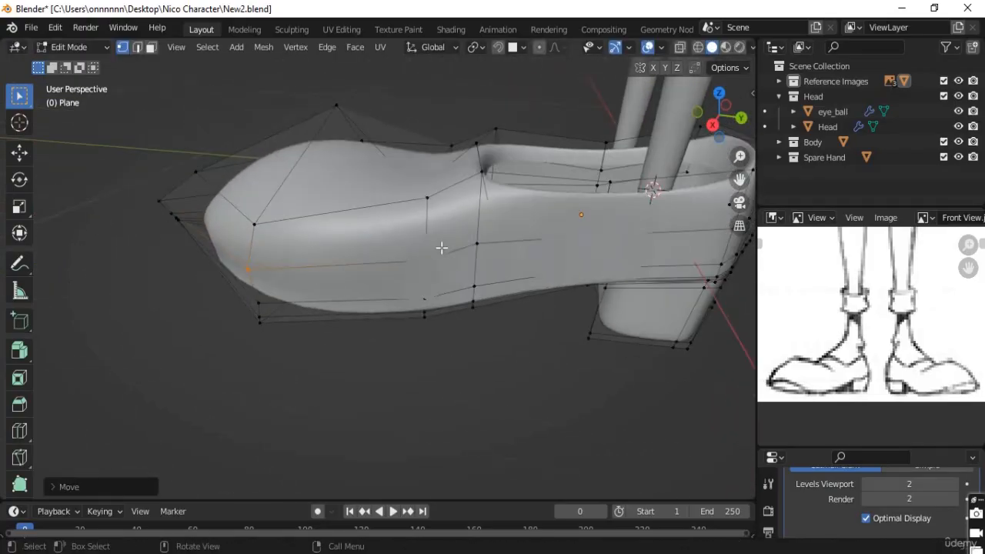
middle_click_drag(423, 313, 427, 343)
key("g")
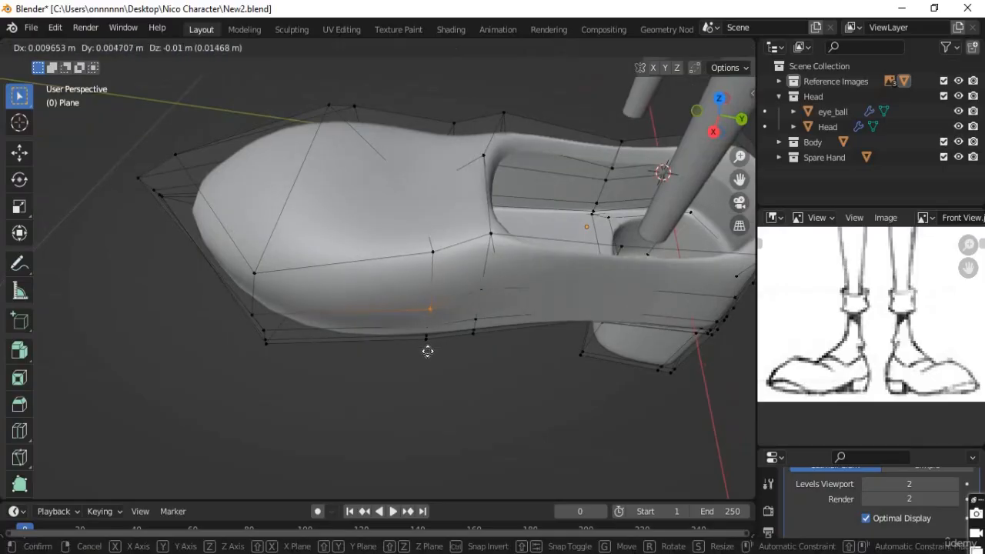
left_click(428, 352)
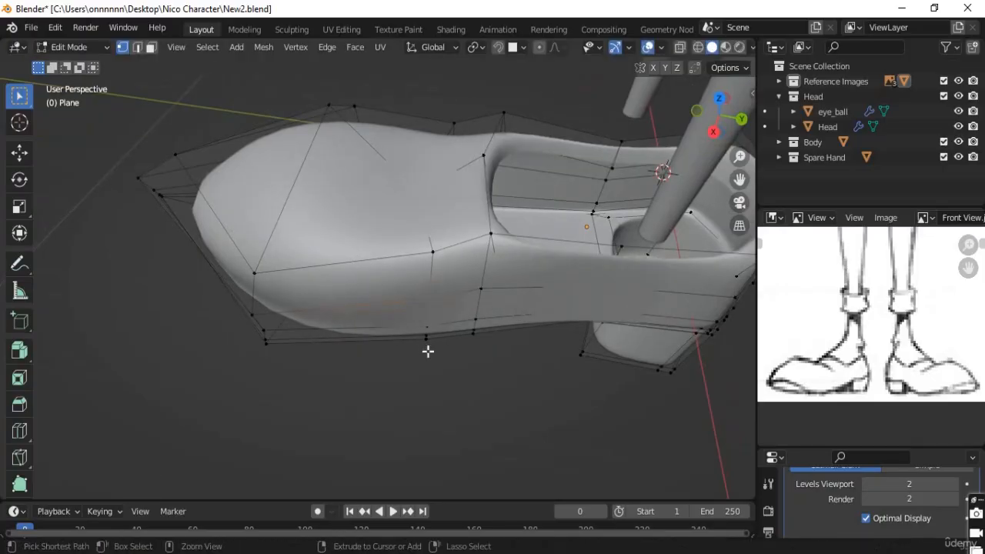
Step: Move the middle vertex of that outer column and the one below it together about 0.015 m, mainly outward
middle_click_drag(436, 326, 435, 310)
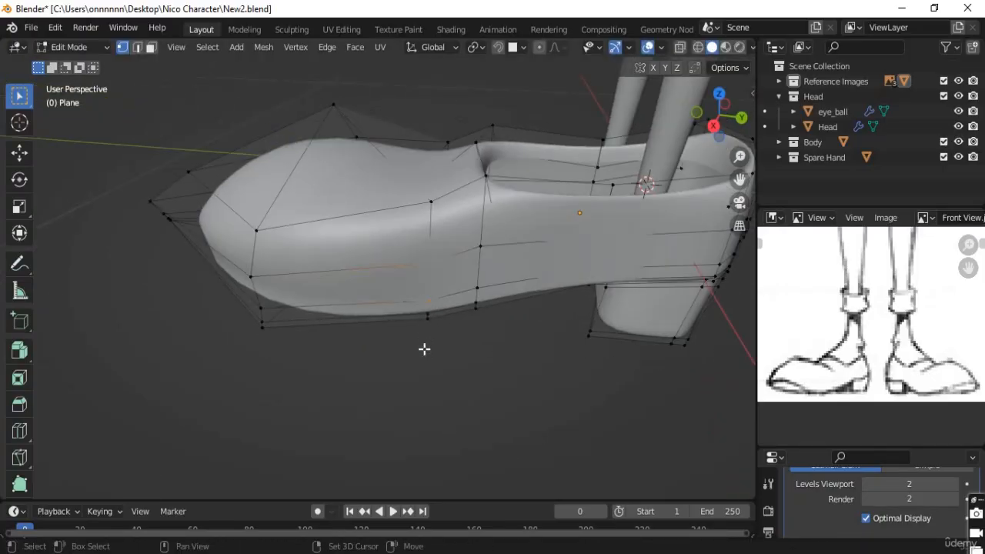
middle_click_drag(424, 349, 424, 380)
key("g")
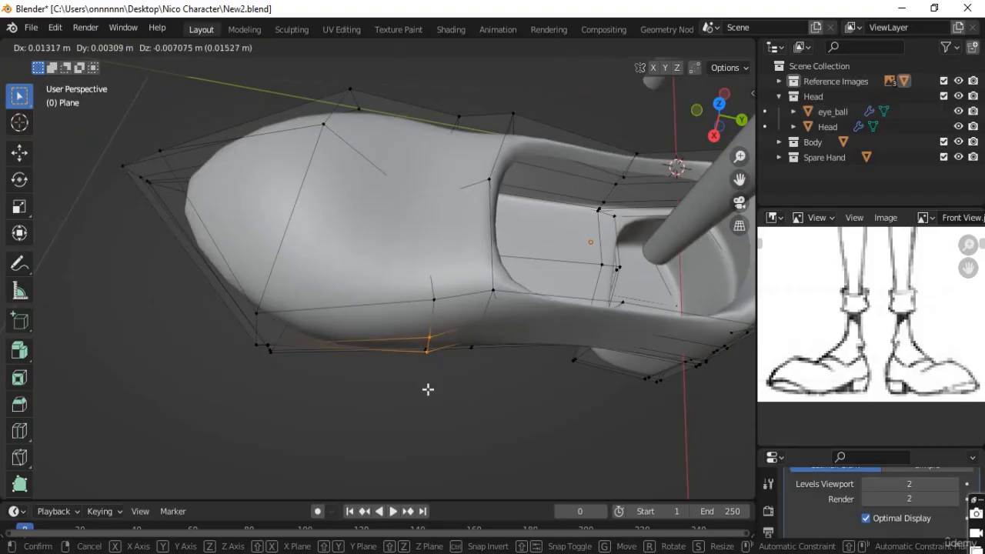
left_click(428, 389)
Step: Select the outer column of vertices behind the toe section, move it about 0.016 m toward the toe along Y, and compare with the side reference
middle_click_drag(482, 367, 331, 251)
left_click(350, 239, "shift")
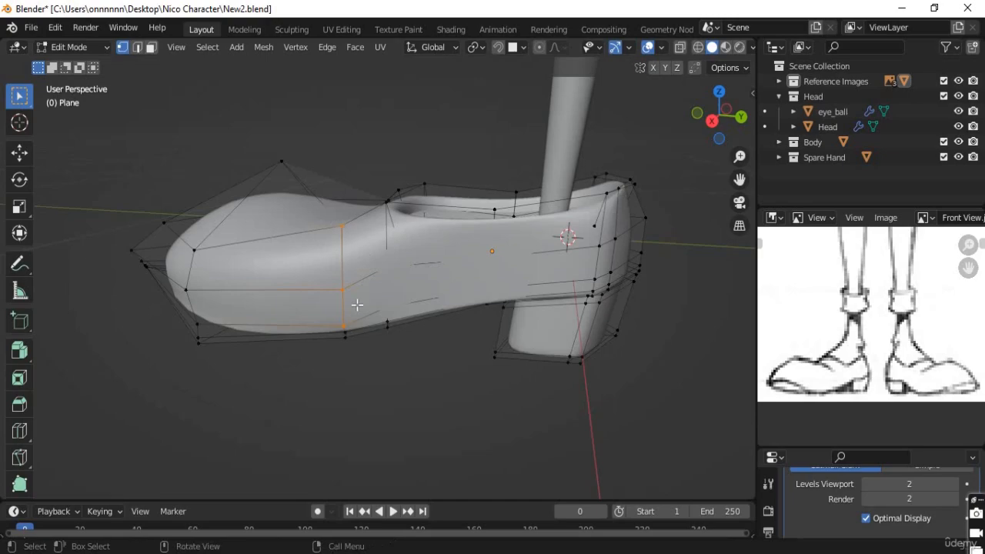
left_click(356, 336, "shift")
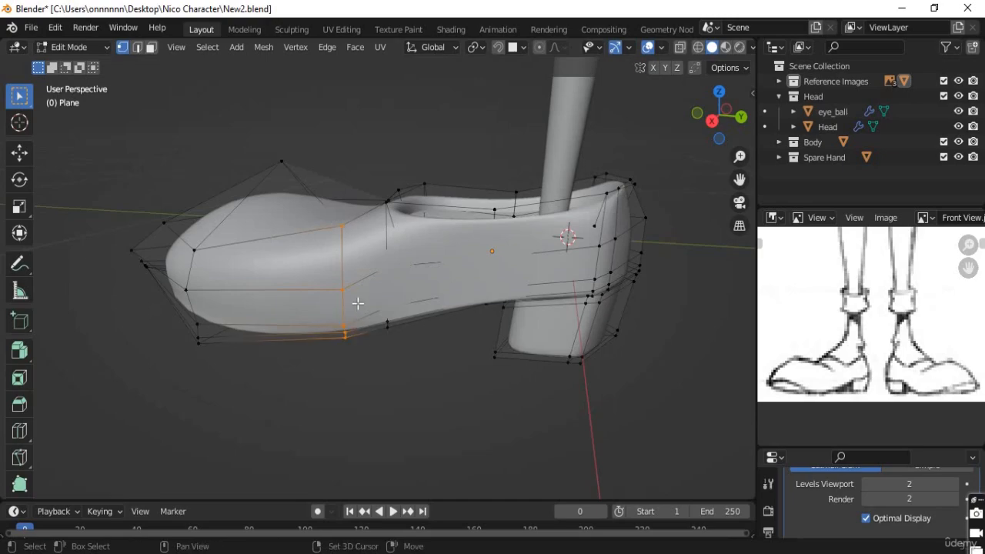
key("g")
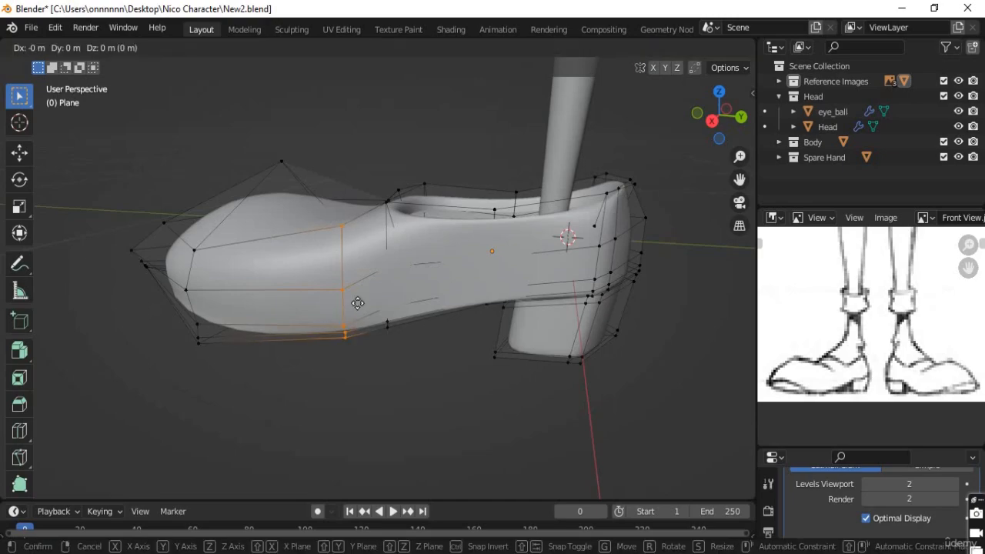
key("y")
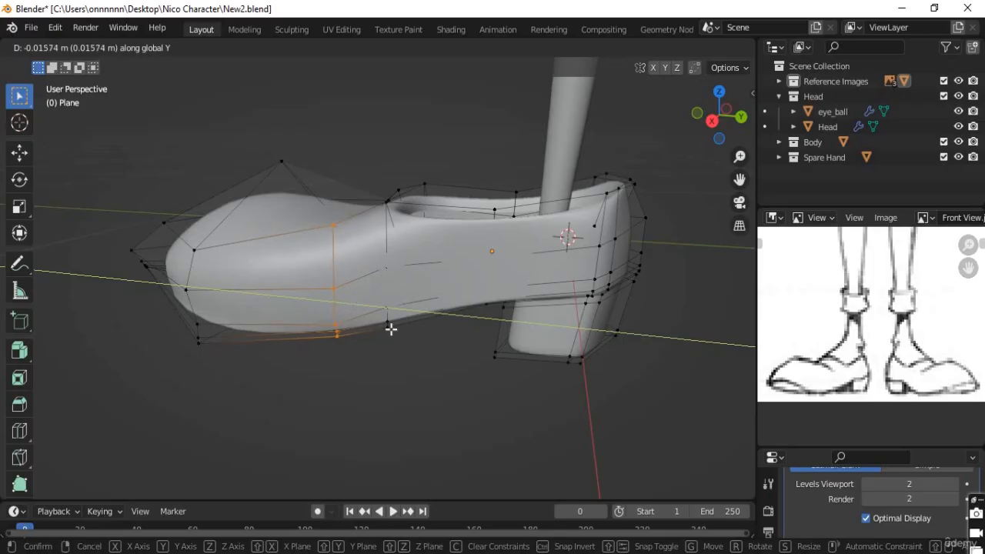
left_click(391, 329)
middle_click_drag(506, 347, 546, 340)
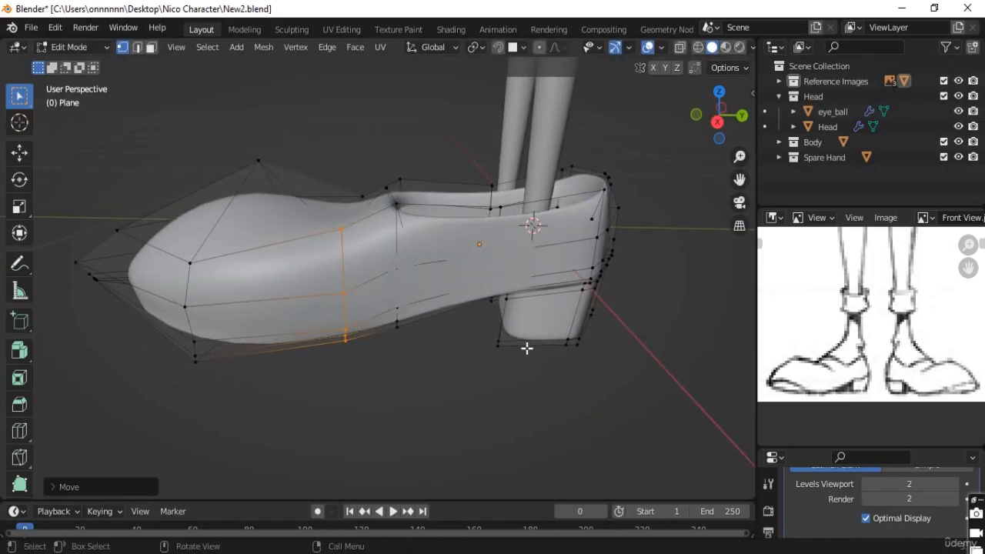
key("KP_3")
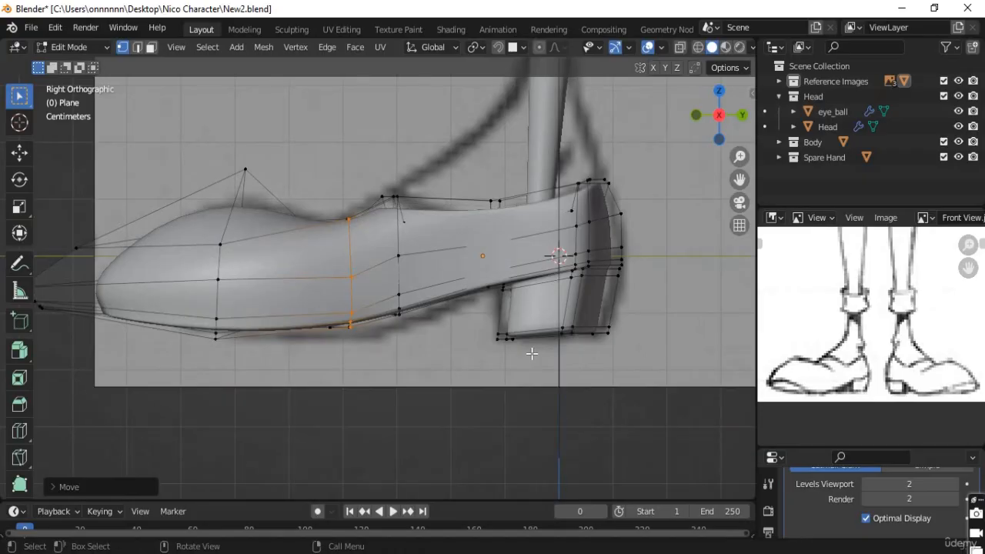
key("alt+z")
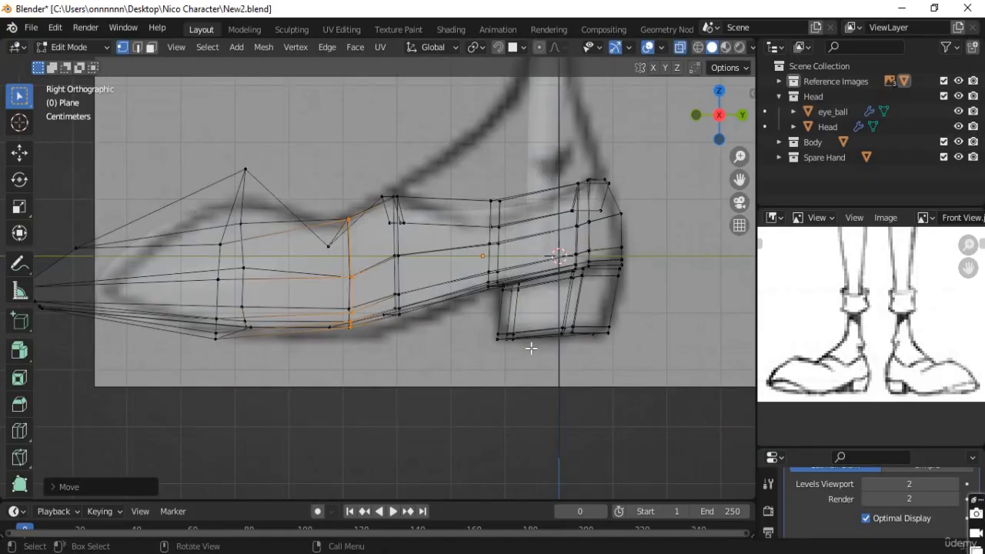
key("alt+z")
Step: Try to move the outer-side vertices beside the middle of the shoe's opening along X
middle_click_drag(532, 348, 484, 321)
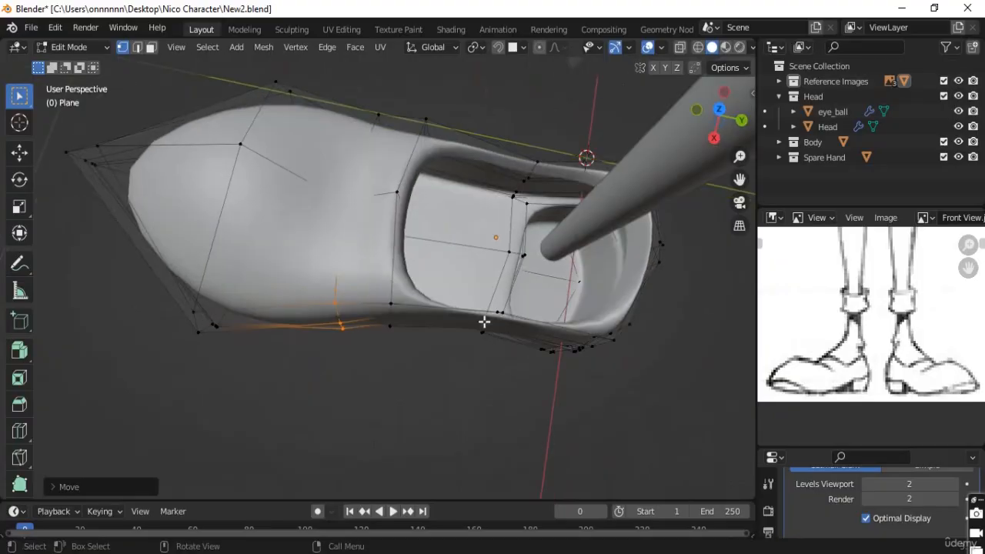
middle_click_drag(509, 380, 484, 270)
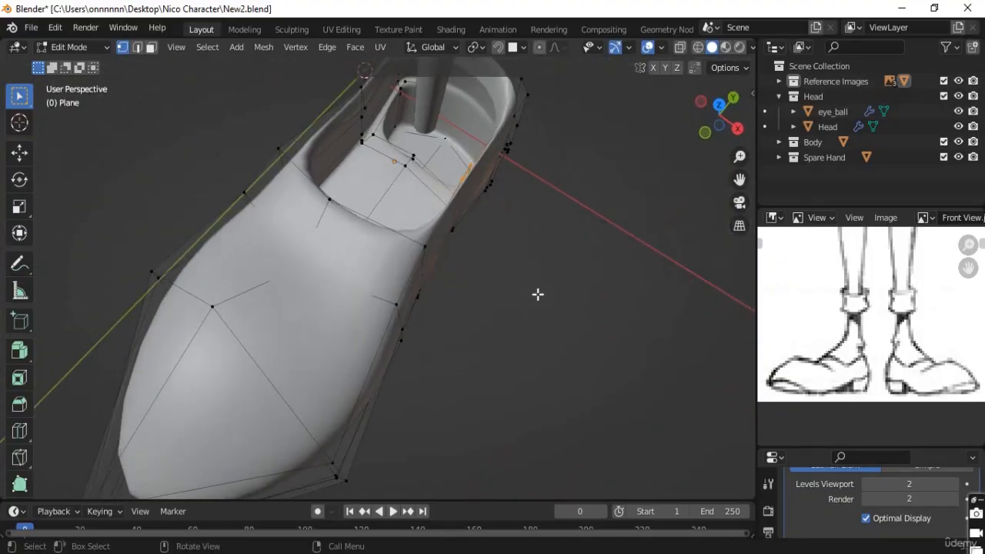
middle_click_drag(537, 294, 536, 295)
key("g")
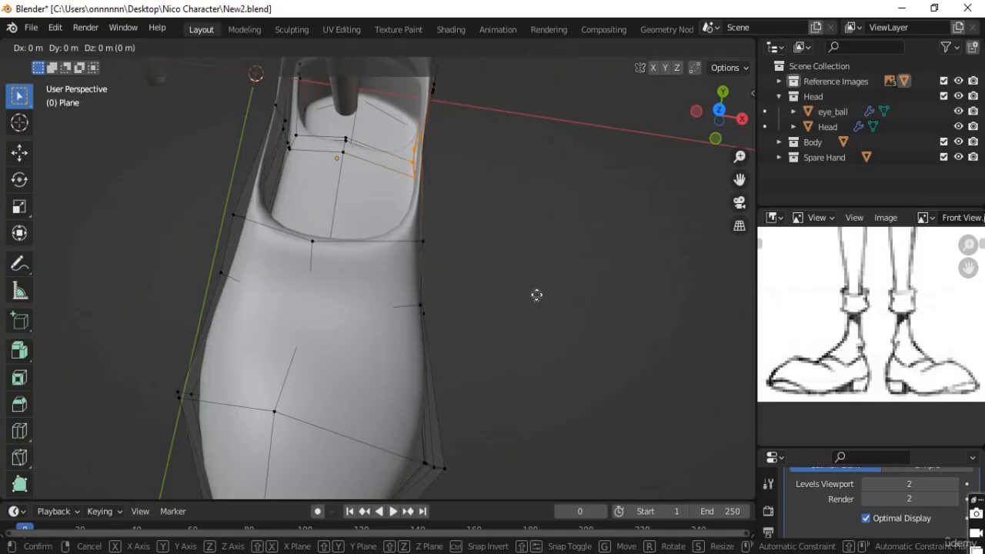
key("x")
left_click(543, 296)
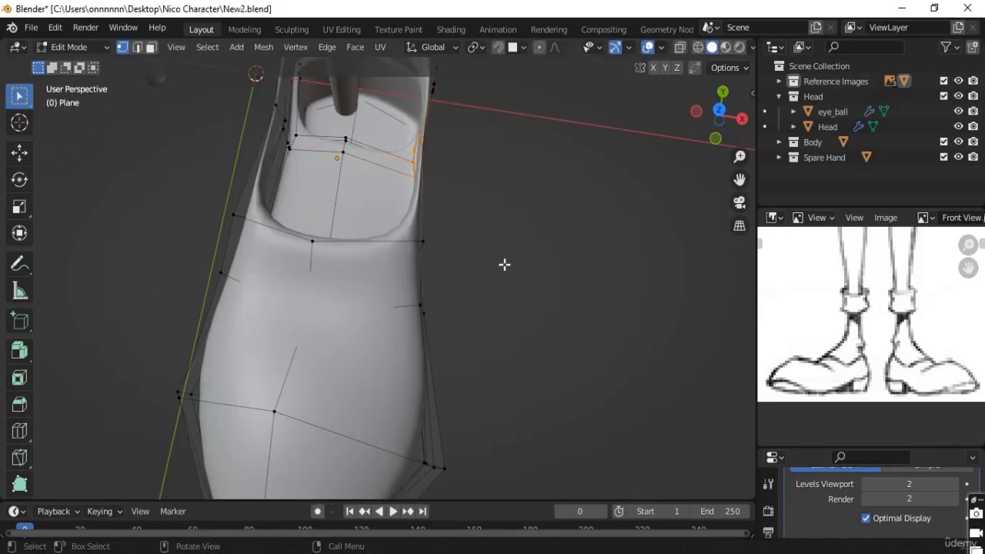
Step: Move the outer-side vertices beside the middle of the shoe's opening about 0.012 m outward along X
key("alt+z")
mouse_move(488, 269)
middle_mouse_down()
mouse_move(491, 301)
mouse_move(486, 279)
middle_mouse_up()
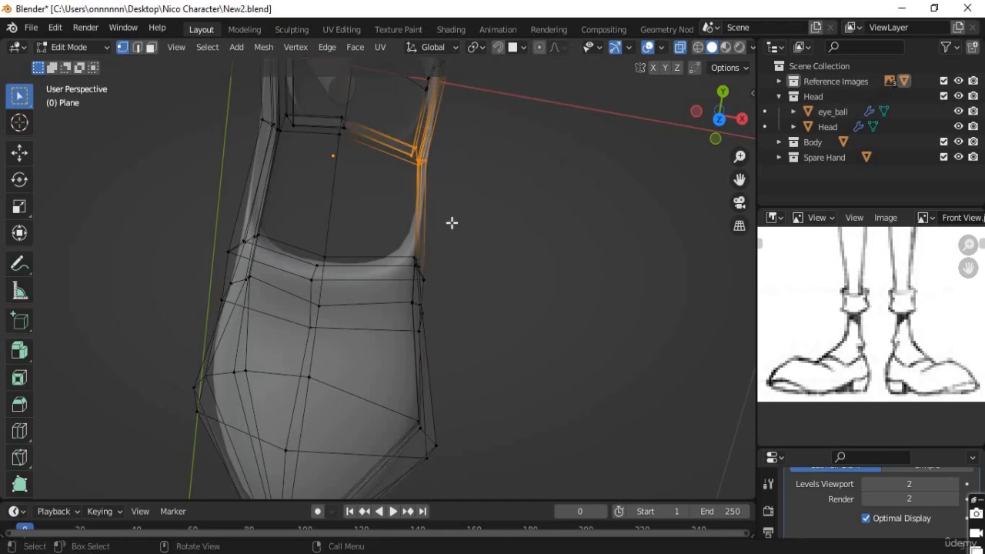
middle_click_drag(452, 222, 534, 259)
key("g")
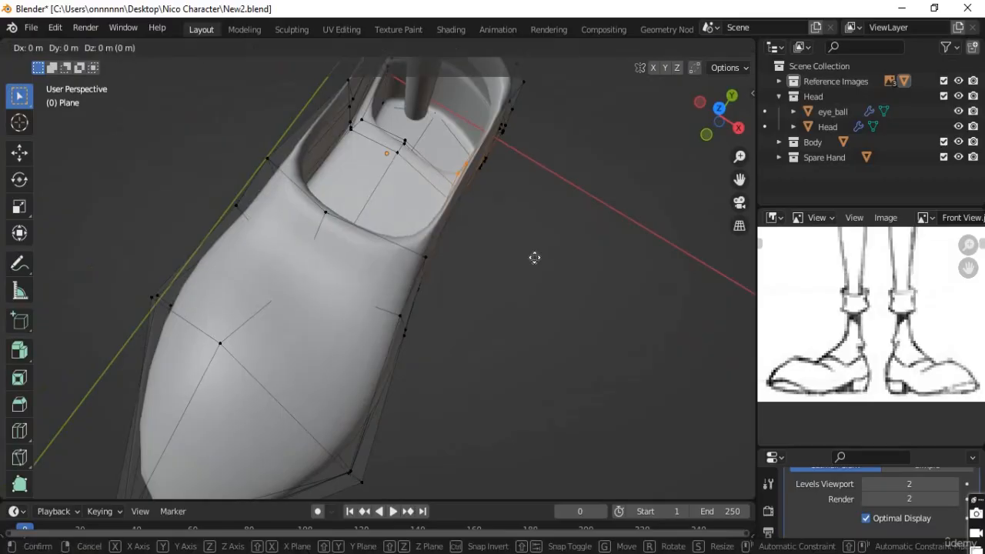
key("x")
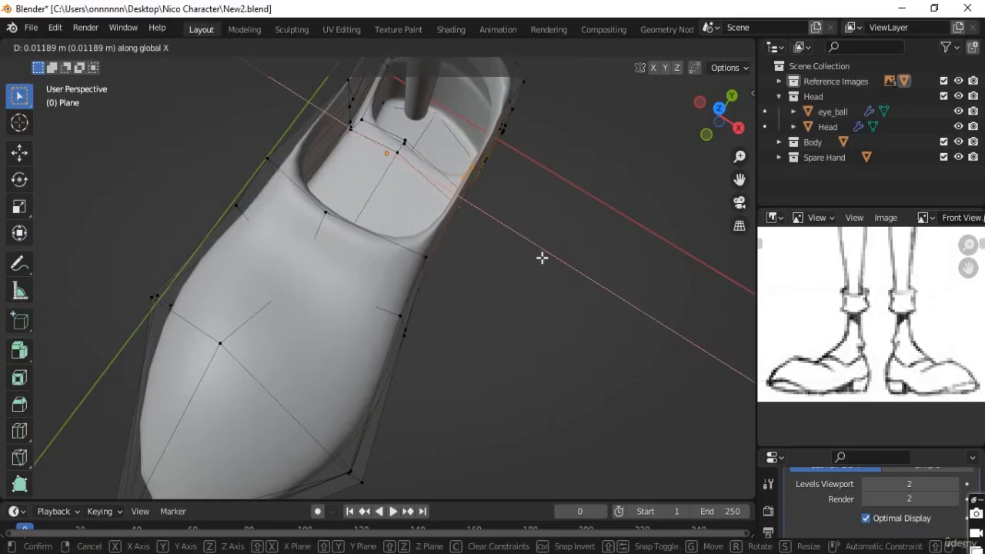
left_click(542, 258)
Step: Move the same outer-side vertices about another 0.012 m outward along X and adjust their position freehand
middle_click_drag(488, 236, 446, 184)
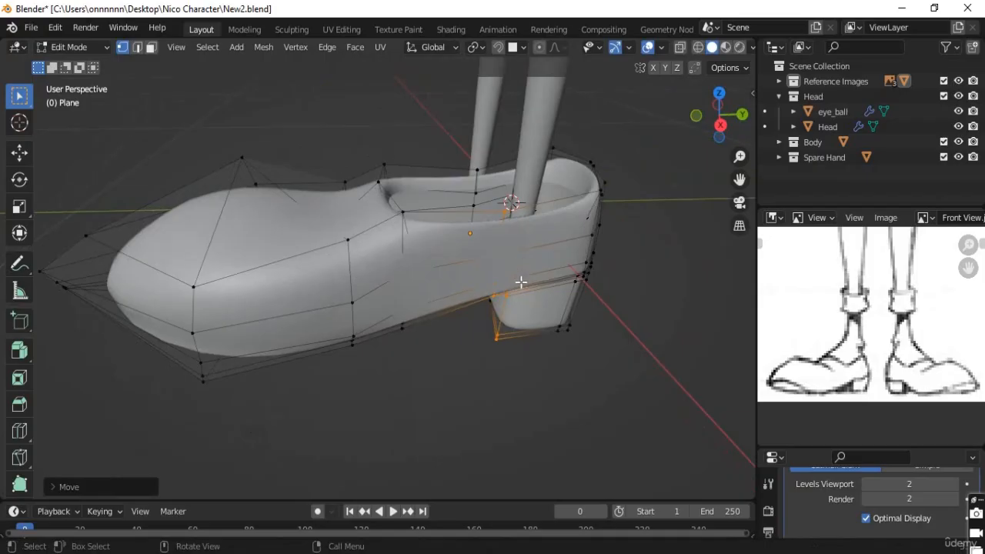
middle_click_drag(522, 282, 476, 280)
mouse_move(495, 316)
middle_mouse_down()
mouse_move(561, 351)
mouse_move(505, 319)
middle_mouse_up()
key("g")
key("x")
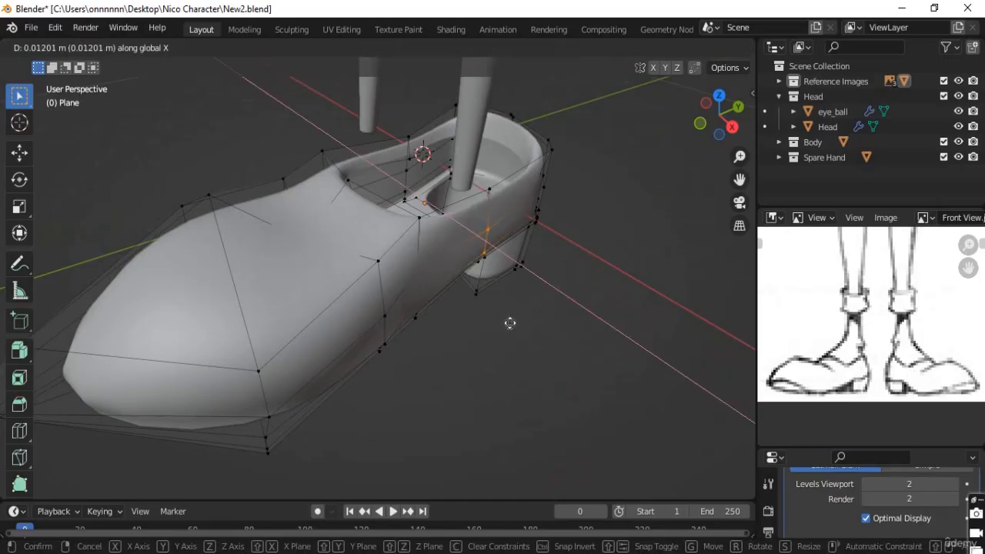
left_click(511, 321)
middle_click_drag(475, 298, 517, 273)
key("g")
left_click(386, 258)
Step: Examine the outer rear corner column of the upper and the edge where the upper meets the heel
left_click_drag(511, 250, 483, 326)
middle_click_drag(518, 303, 516, 232)
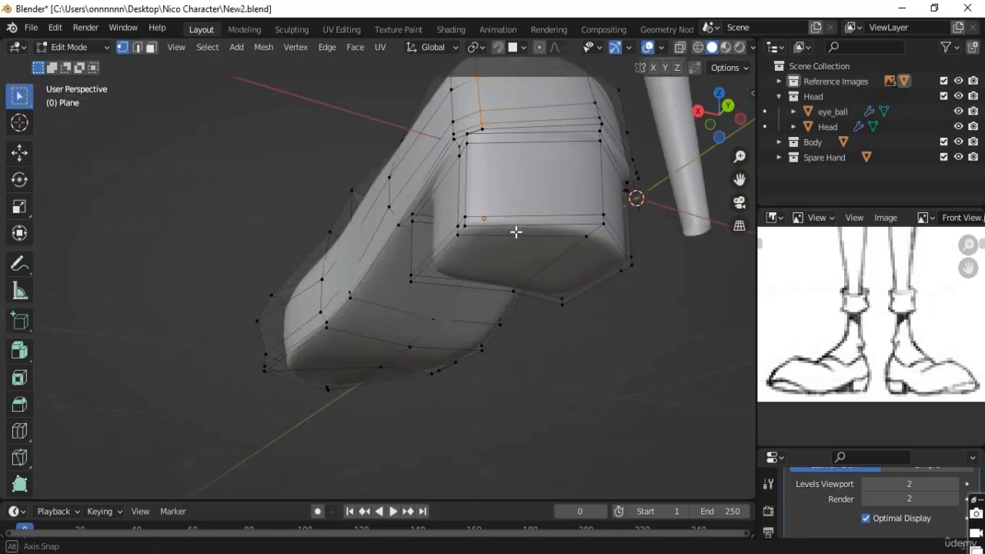
middle_click_drag(480, 295, 462, 291)
scroll(454, 288, "up", 4)
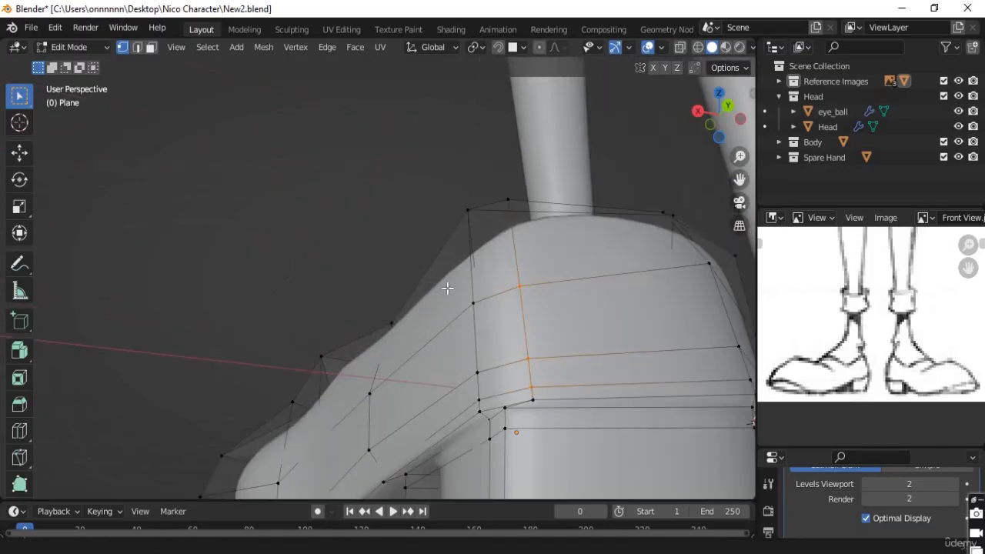
scroll(460, 293, "up", 3)
middle_click_drag(472, 254, 532, 376)
left_click(533, 408, "alt")
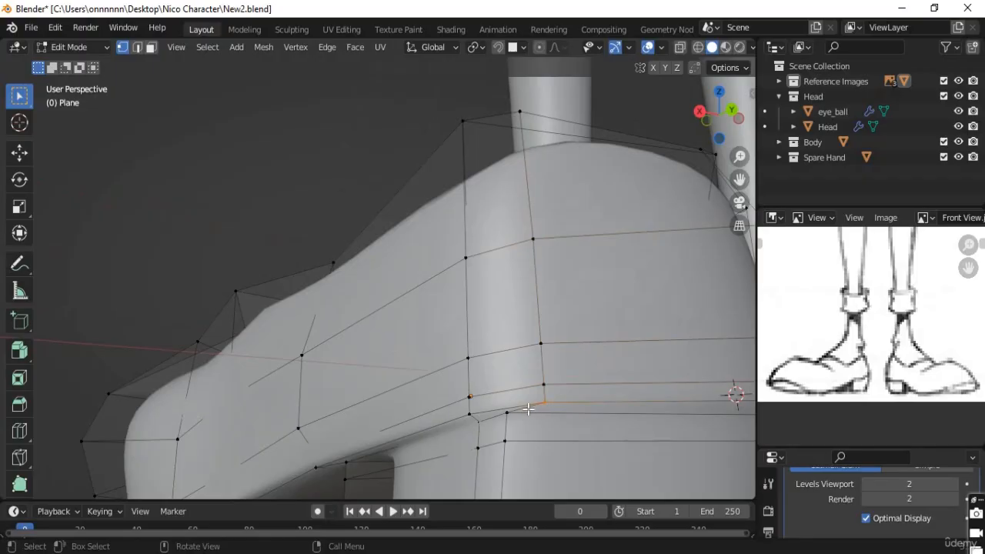
scroll(537, 414, "down", 5)
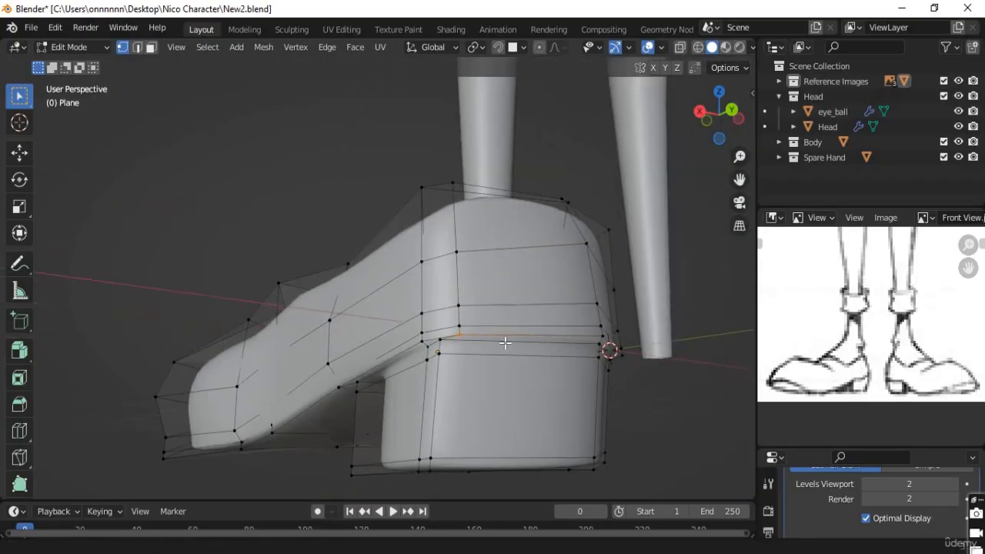
Step: Select the column of vertices down the heel block's outer rear corner and move it about 0.007 m, mainly backward along Y
middle_click_drag(537, 414, 525, 340)
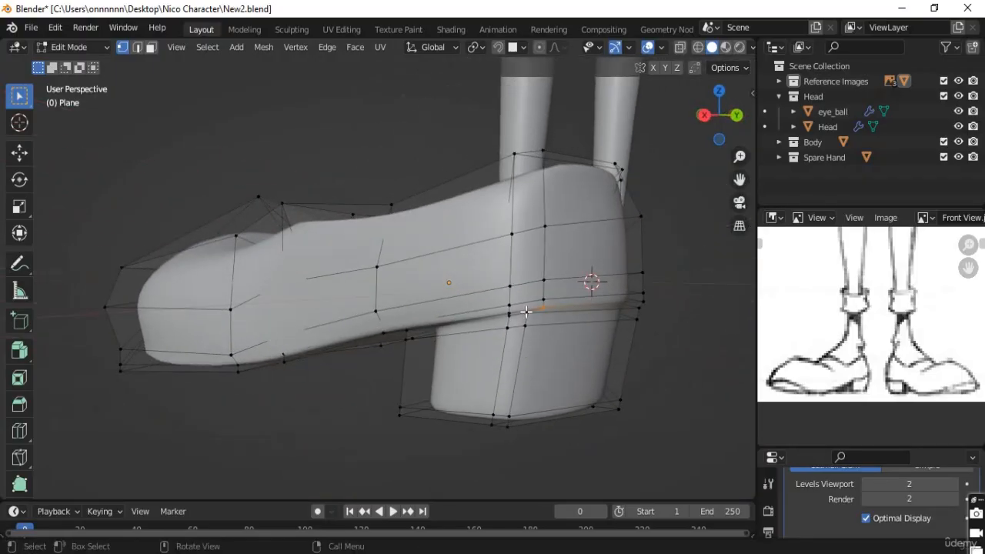
left_click_drag(507, 307, 501, 435)
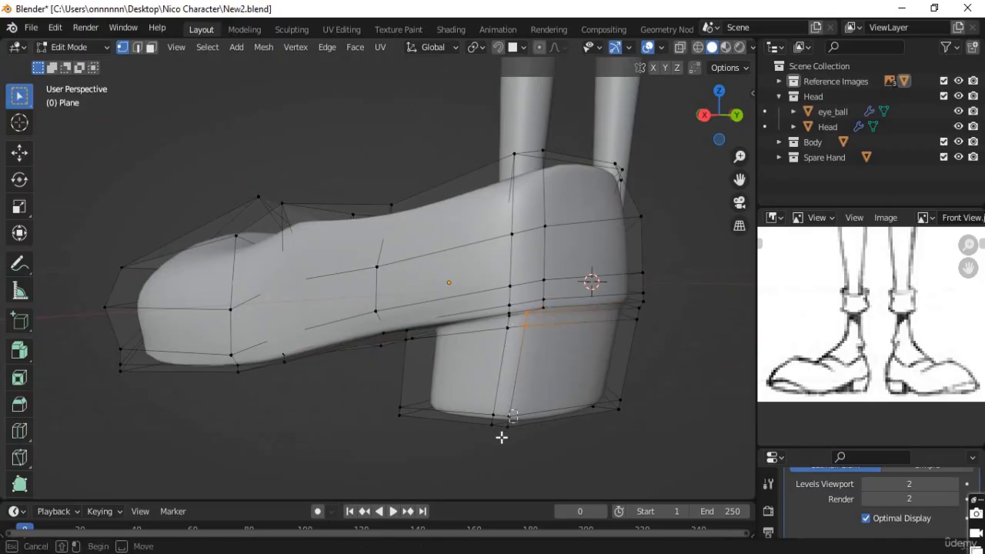
middle_click_drag(524, 374, 565, 396)
key("g")
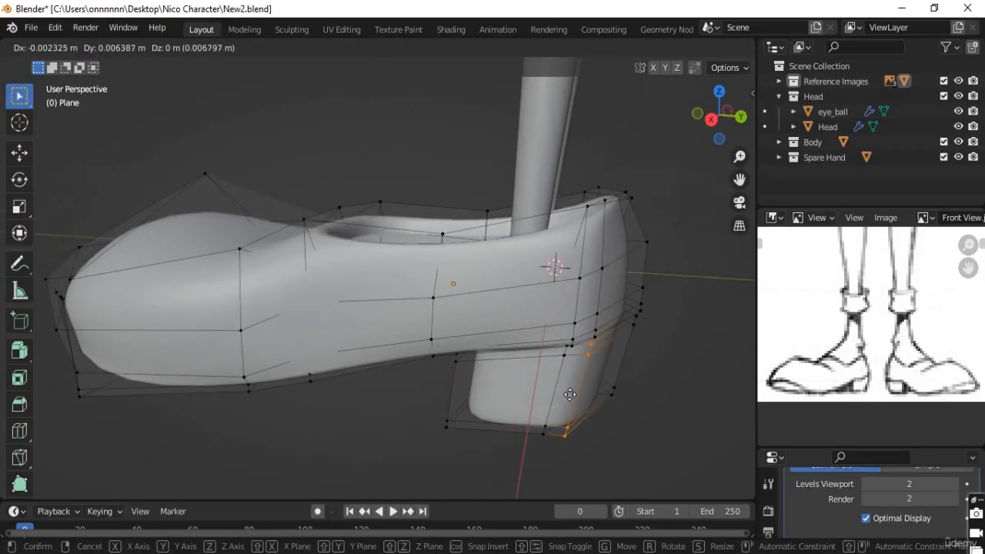
left_click(569, 395)
Step: Nudge the heel block's outer rear corner column about 0.003 m further, mainly backward
middle_click_drag(541, 390, 527, 351)
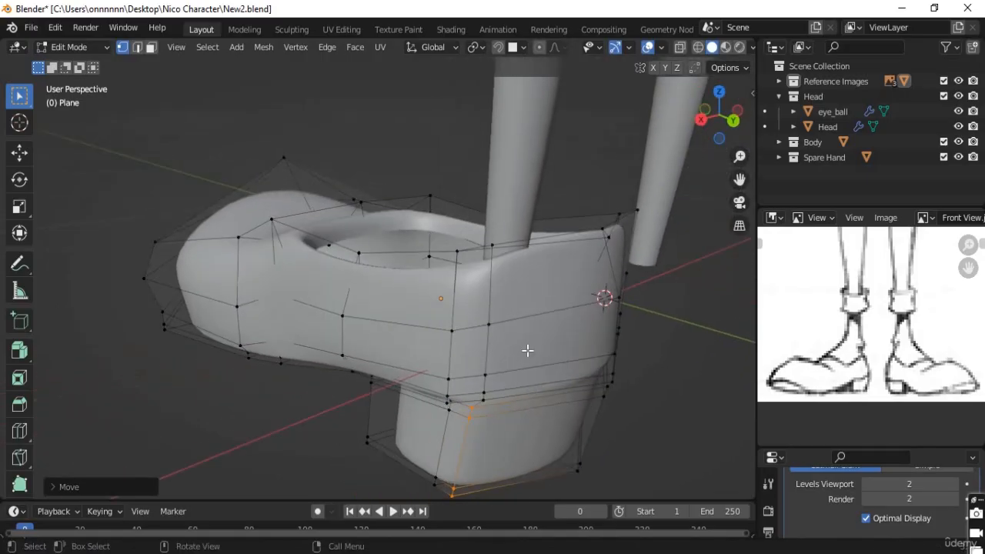
mouse_move(534, 388)
middle_mouse_down()
mouse_move(546, 378)
mouse_move(561, 385)
mouse_move(590, 363)
mouse_move(542, 398)
middle_mouse_up()
key("g")
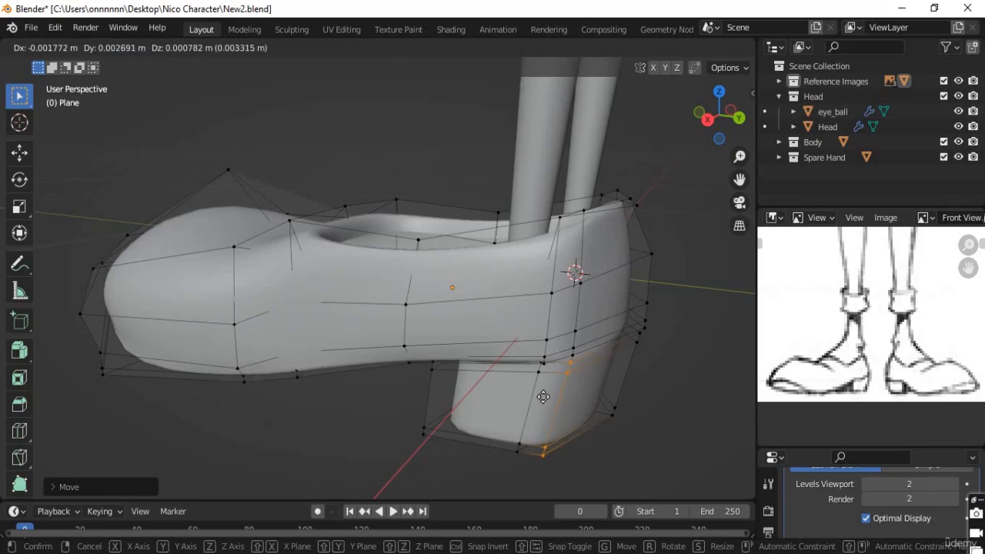
left_click(613, 408)
Step: Select the column of vertices down the heel block's inner rear edge and move it about 0.006 m toward the toe along Y
middle_click_drag(559, 387, 519, 378)
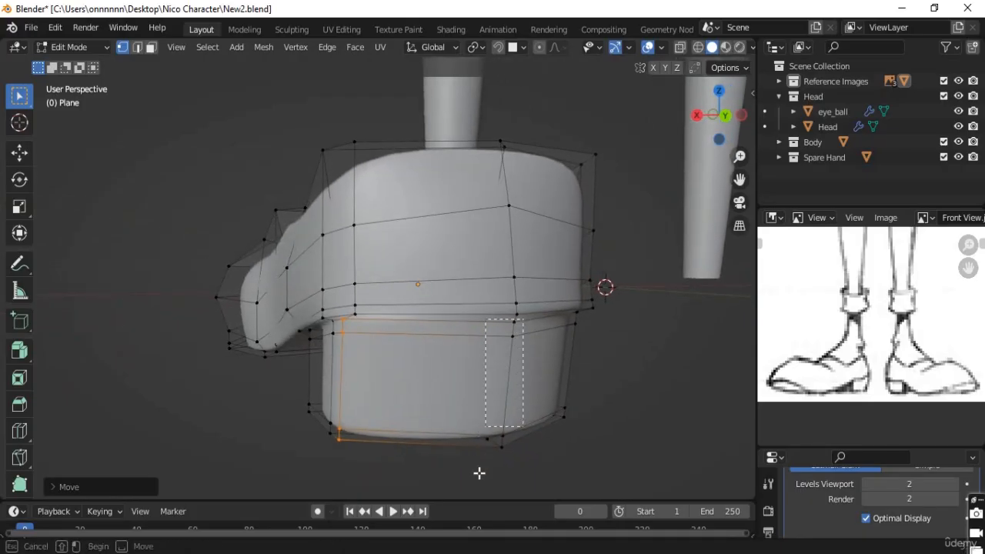
left_click(497, 435)
middle_click_drag(497, 435, 592, 429)
key("g")
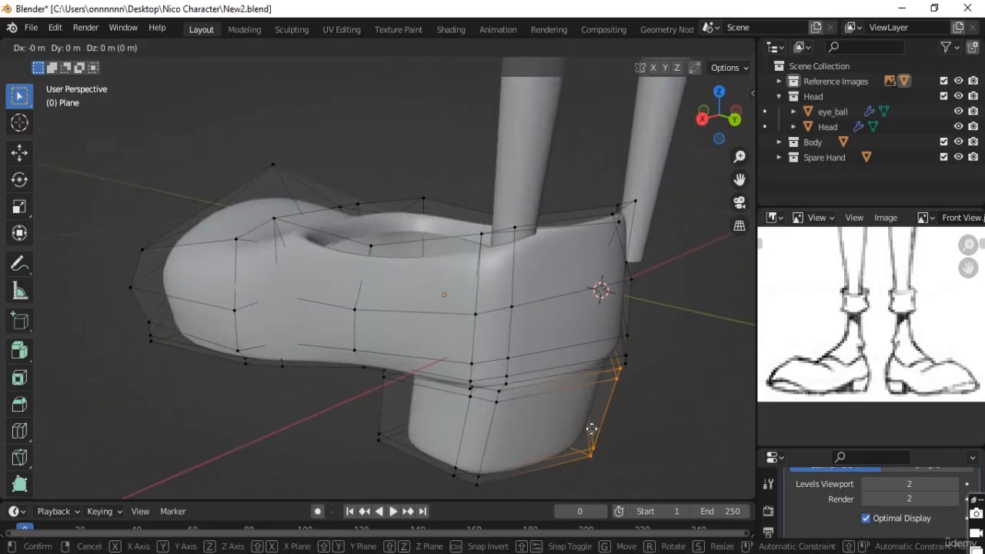
key("y")
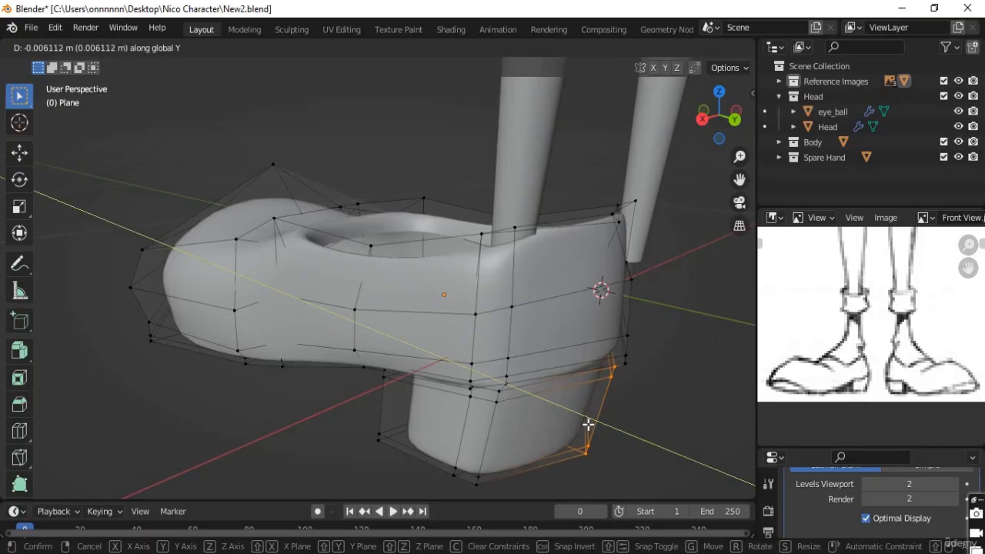
left_click(588, 425)
Step: Switch to edge selection and start a vertical loop cut through the middle of the shoe's back
middle_click_drag(588, 425, 460, 385)
left_click(138, 47)
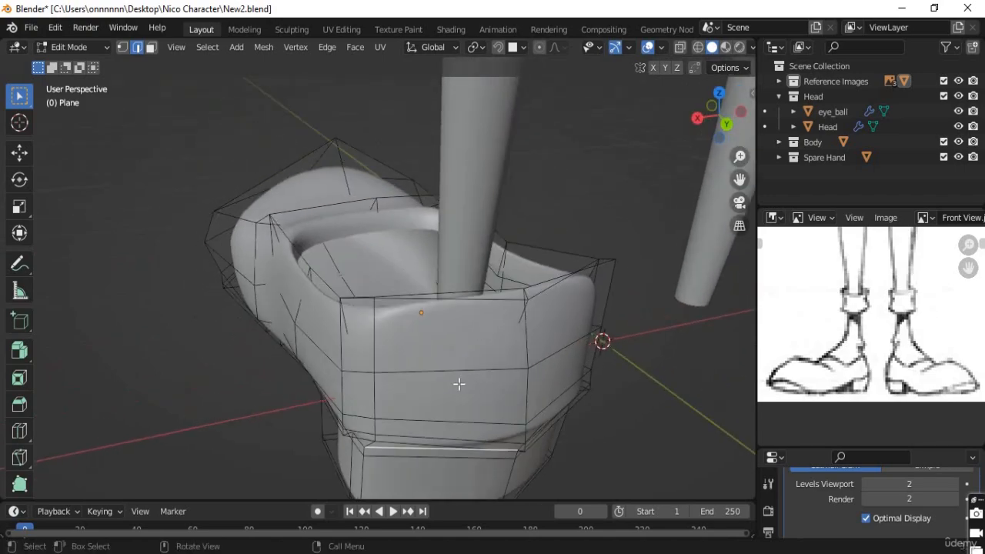
key("ctrl+r")
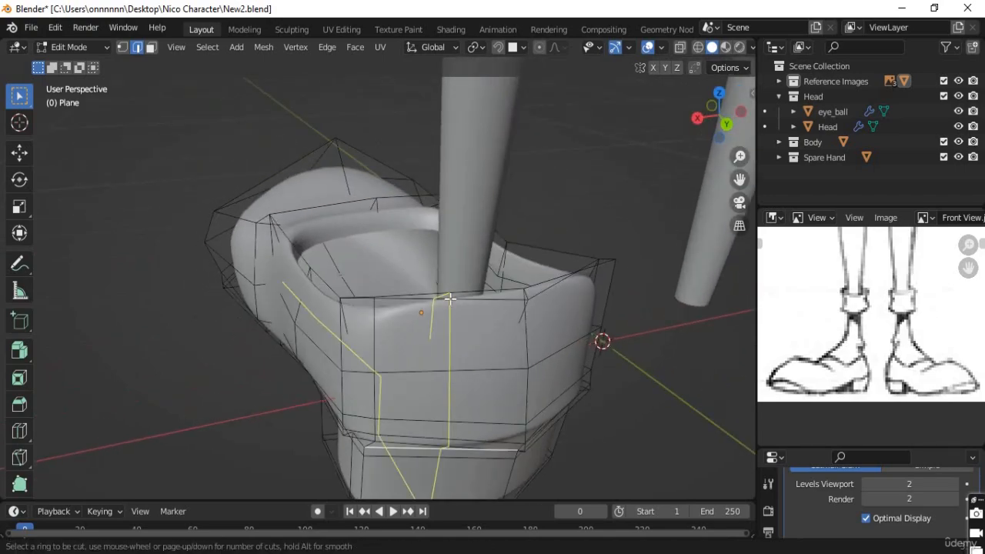